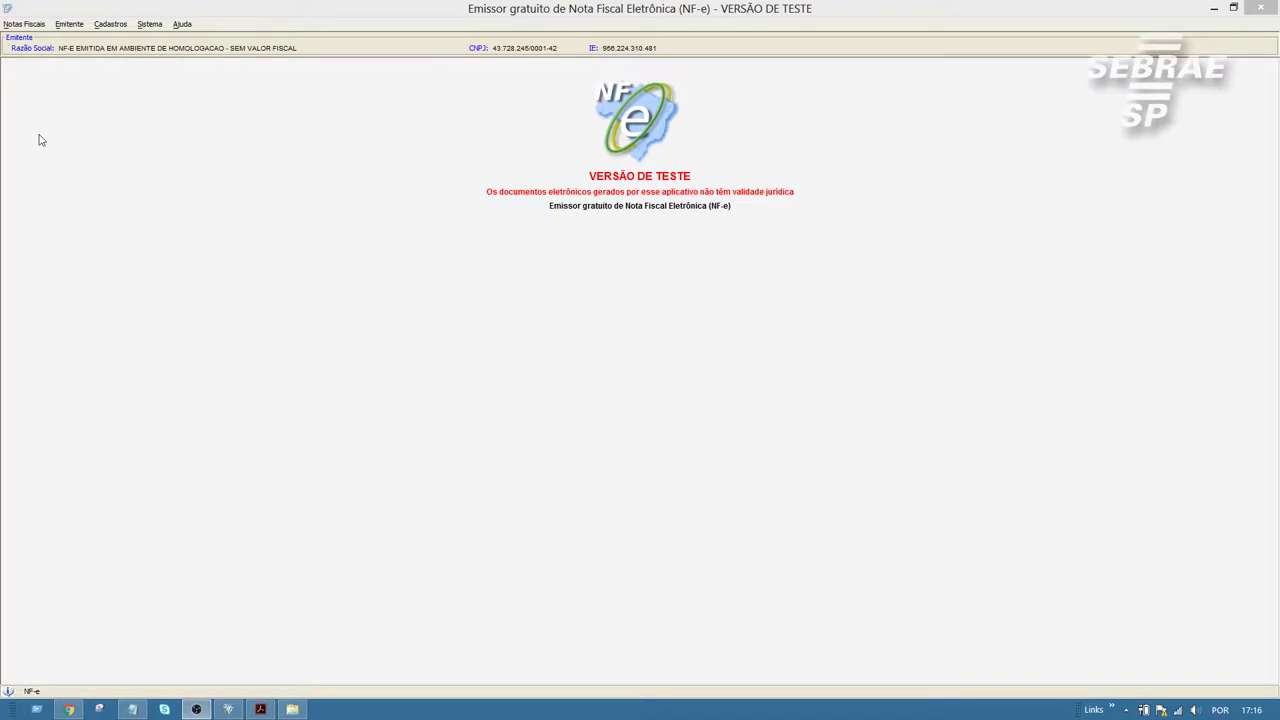
Step: Open Gerenciar Notas from Notas Fiscais and search to list note 000000126 (Em Digitação)
click(27, 25)
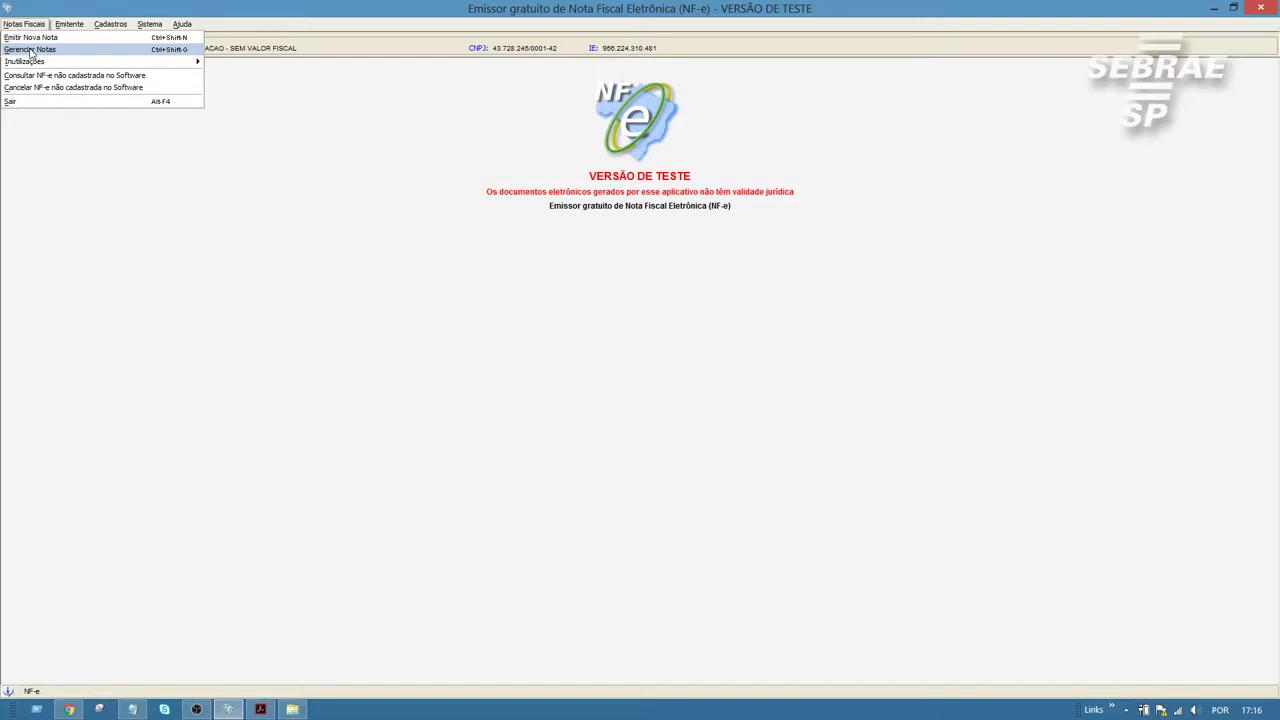
click(31, 50)
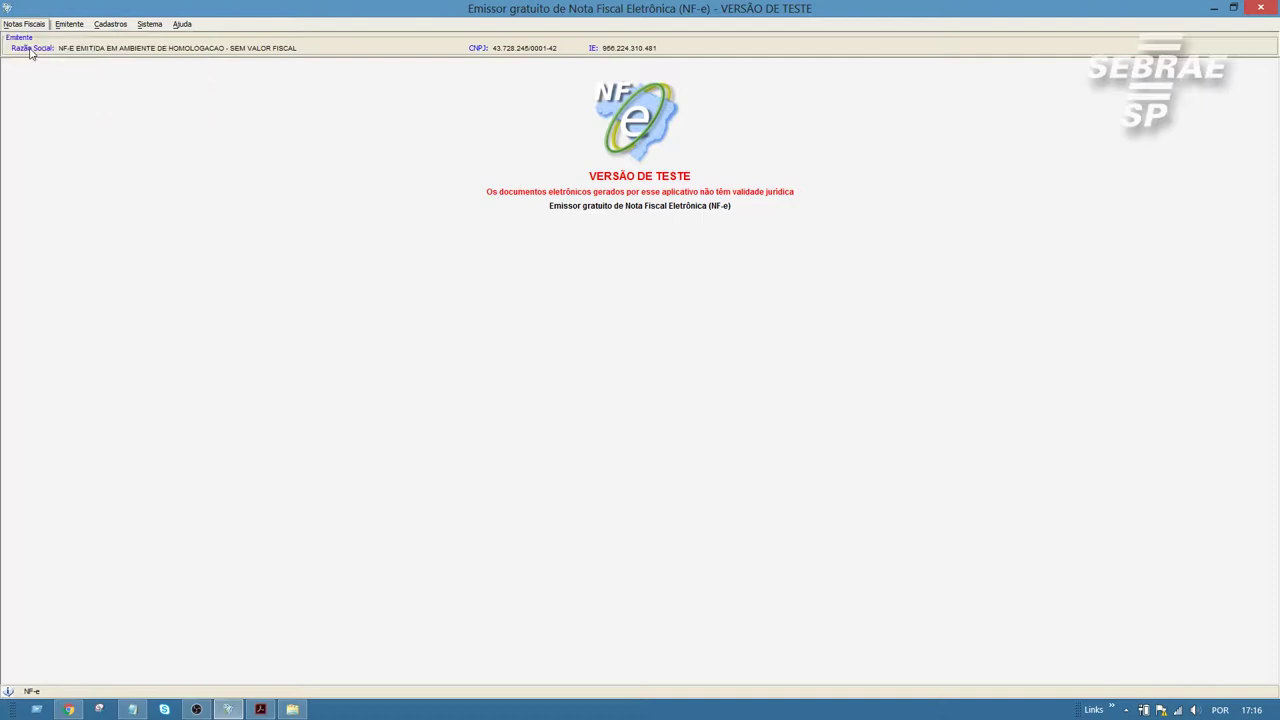
click(46, 191)
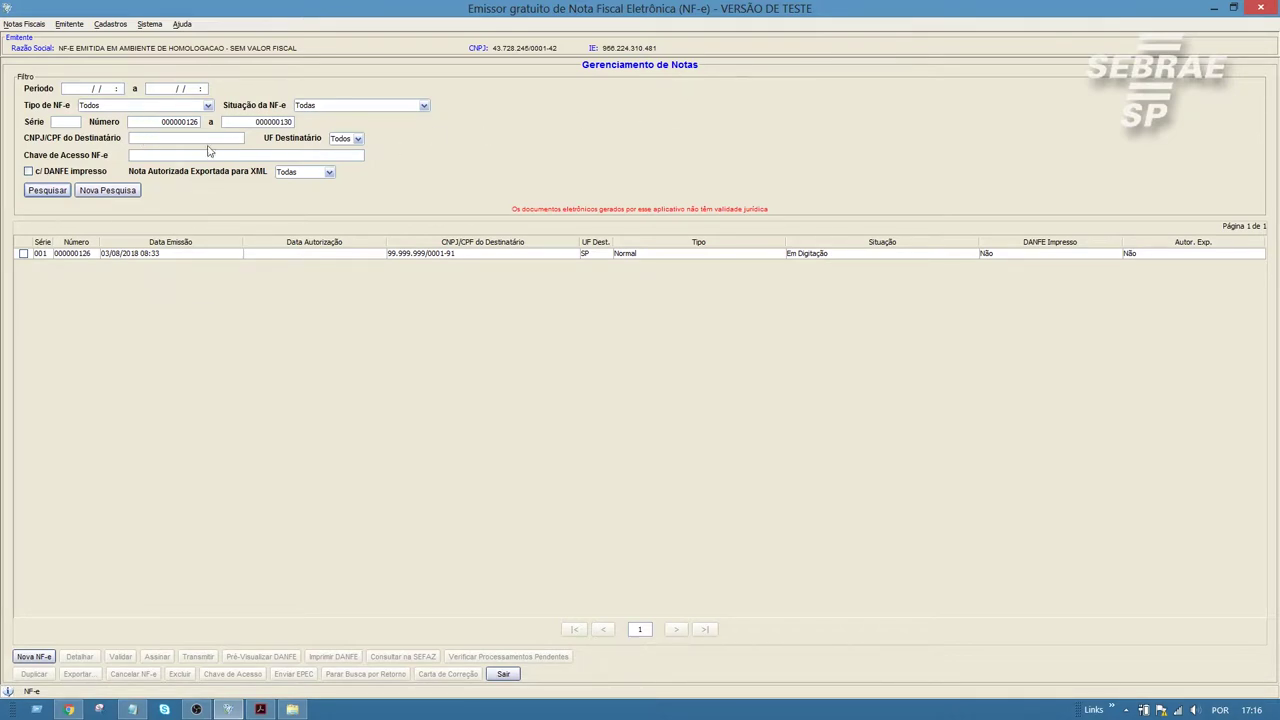
Step: Select note 000000126 in the search results and open it with Detalhar
drag(157, 127, 207, 130)
click(23, 254)
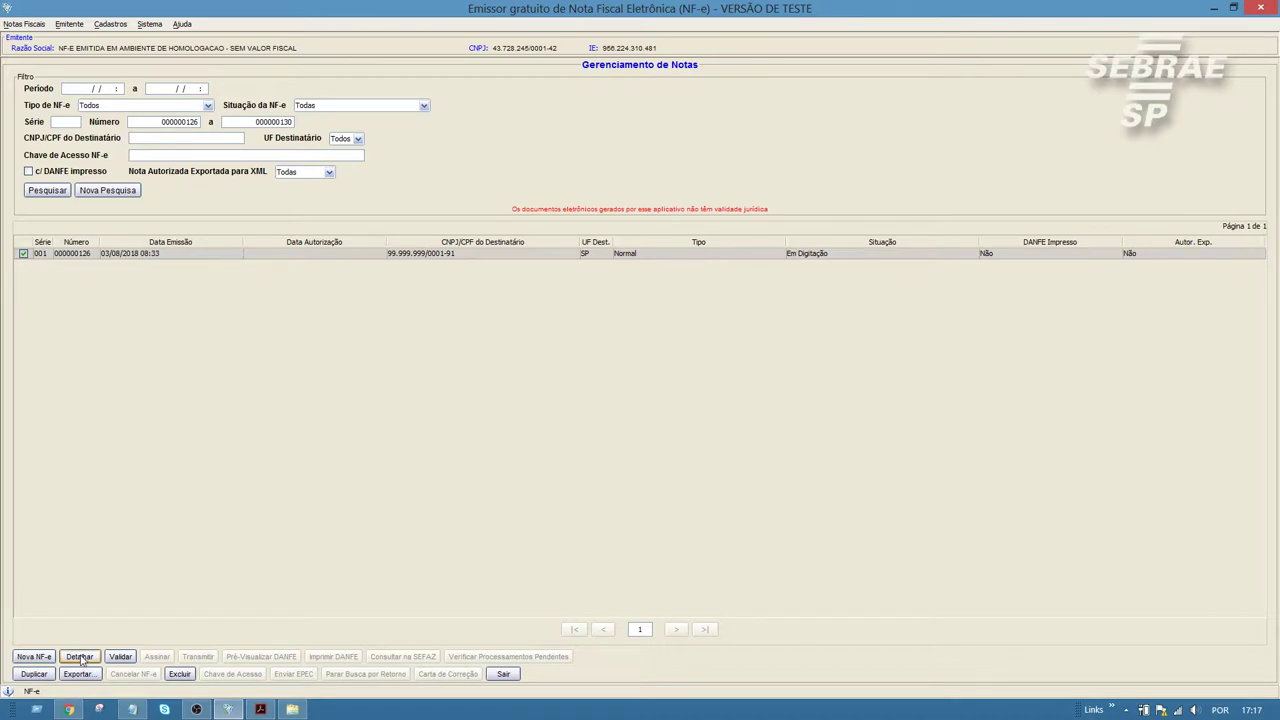
click(80, 657)
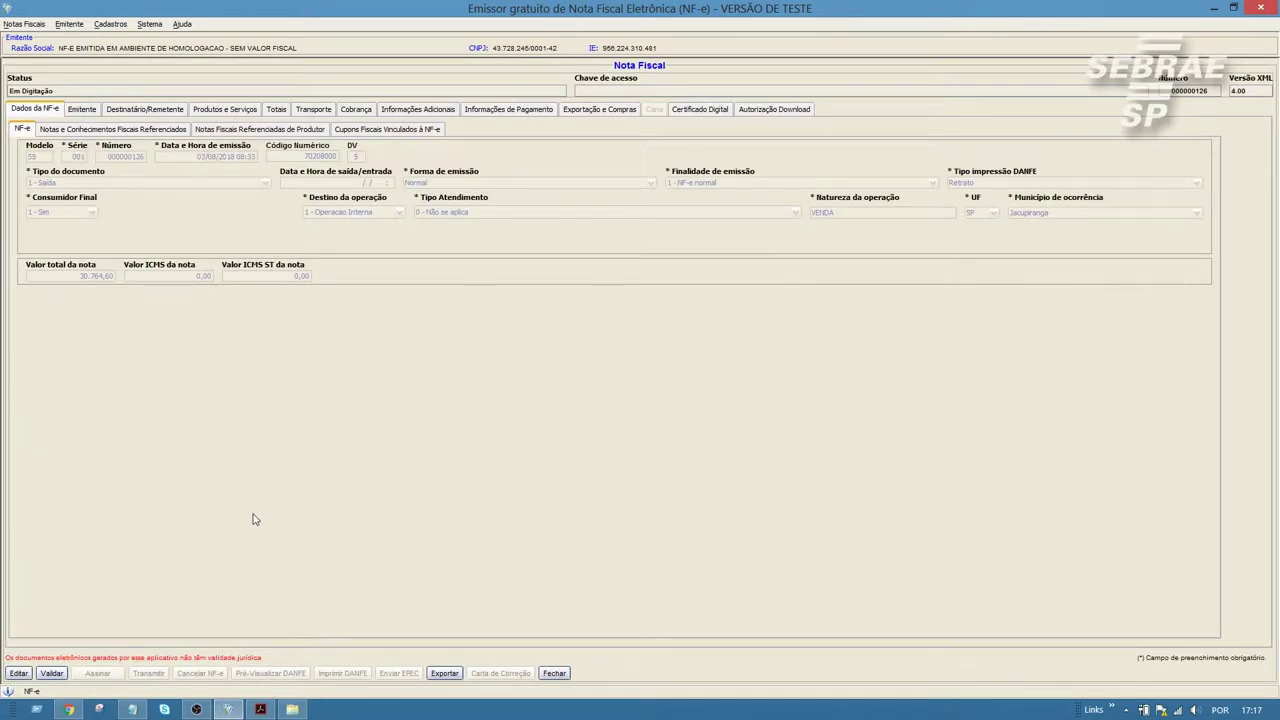
Step: Unlock note 000000126's form fields with Editar
click(18, 673)
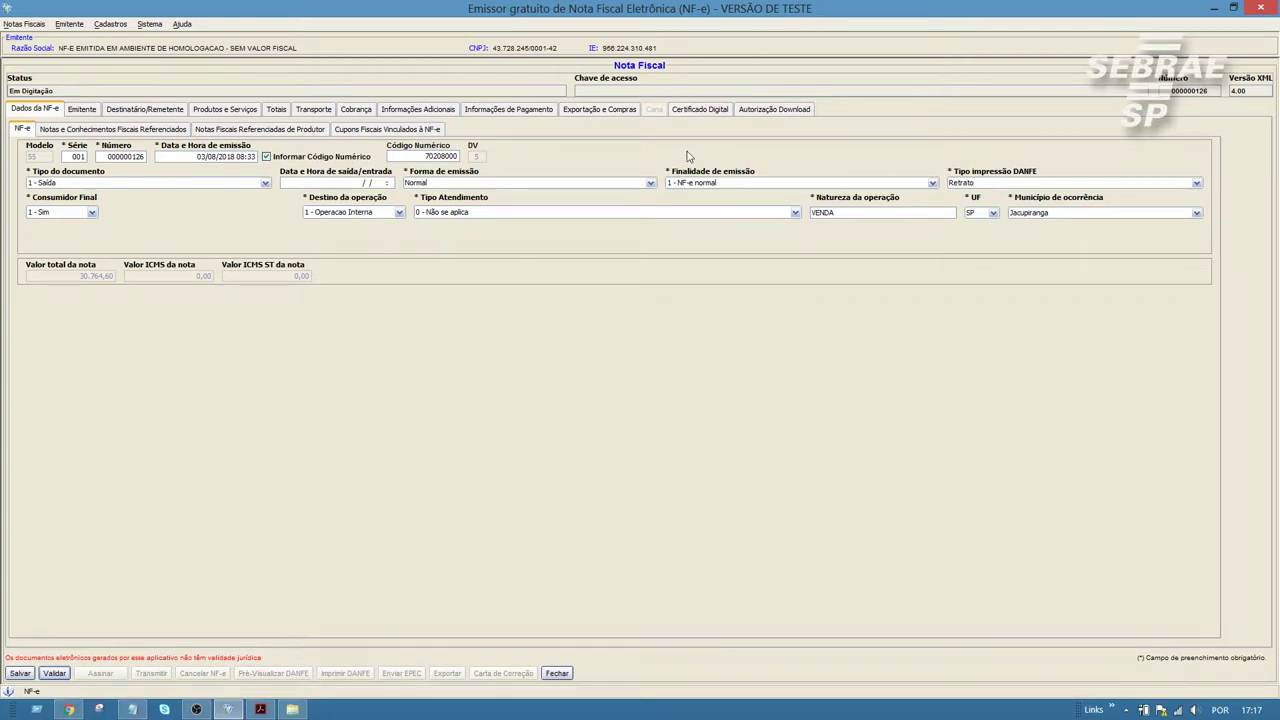
Step: Untick Informar Código Numérico; keep 1 - Saída, Consumidor Final 1 - Sim and Operacao Interna
click(266, 156)
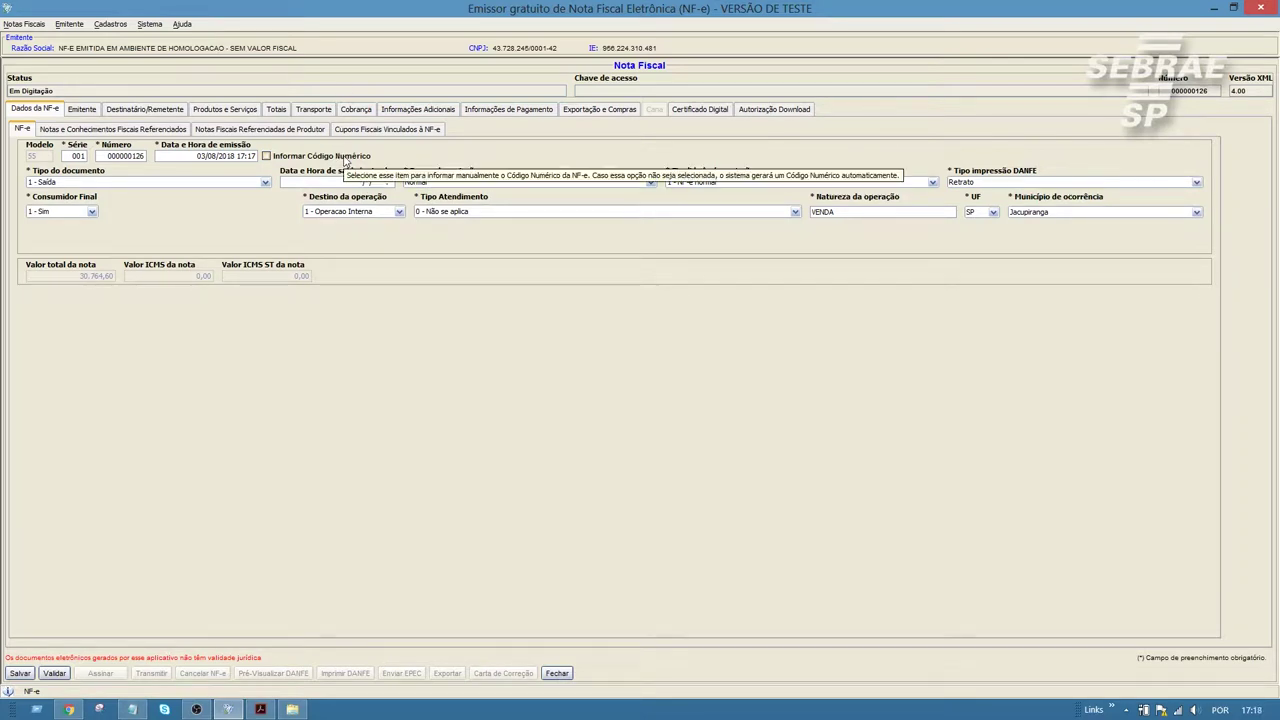
click(86, 183)
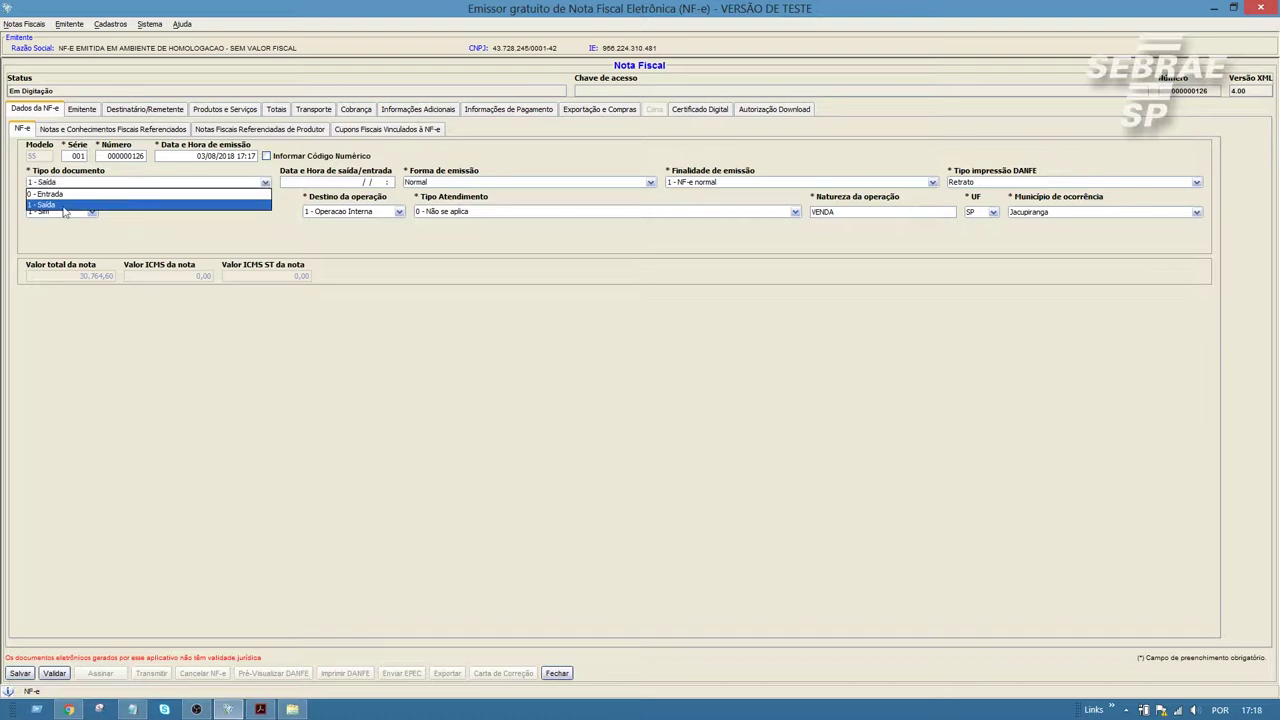
click(130, 204)
click(55, 213)
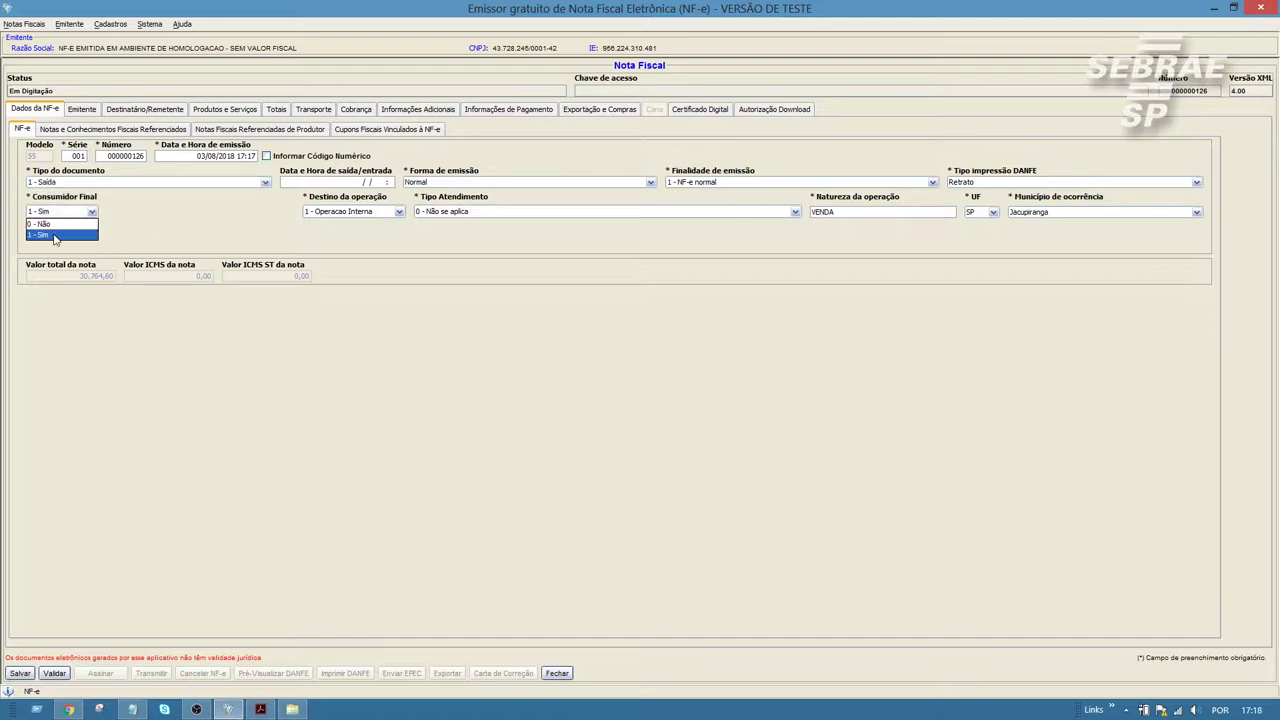
click(55, 236)
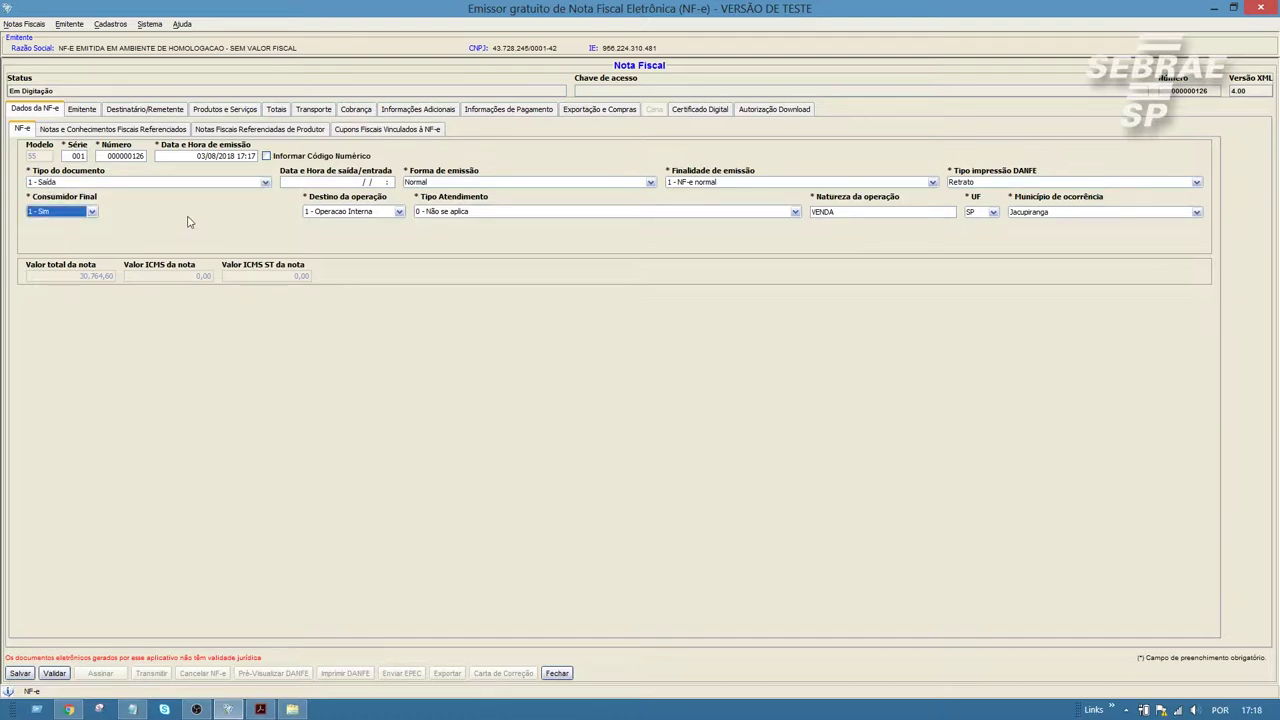
click(389, 215)
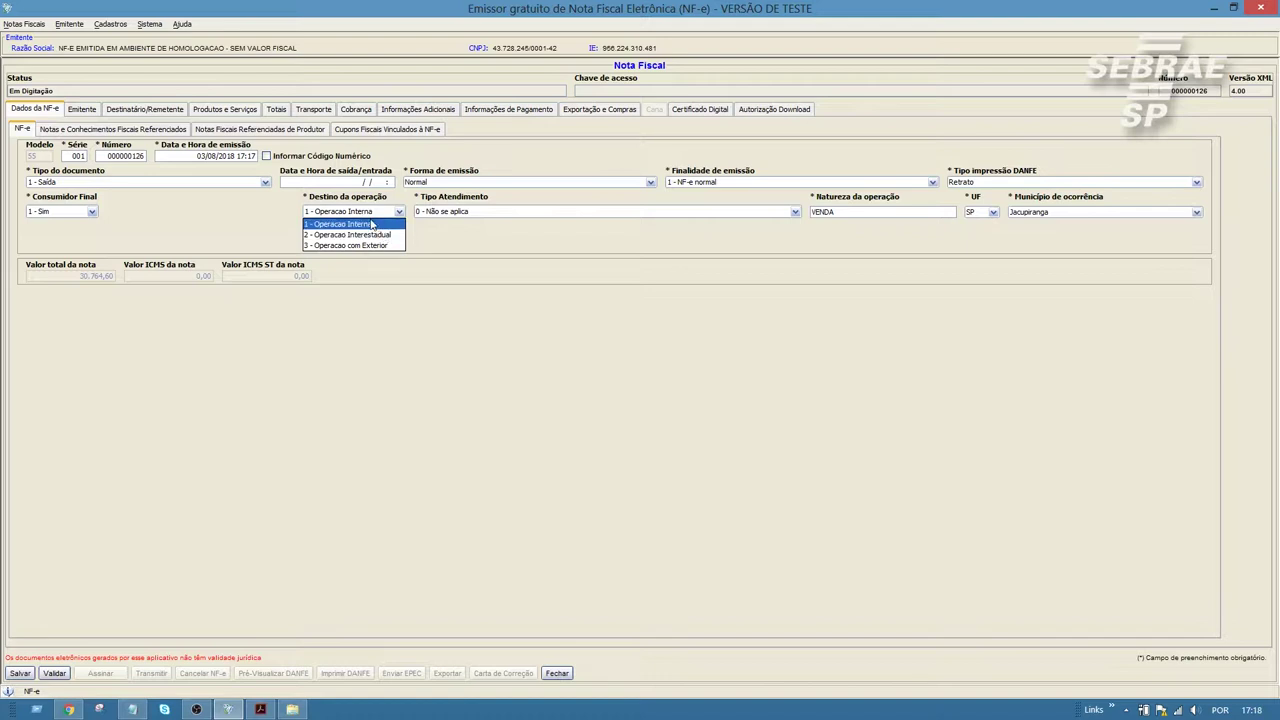
click(372, 226)
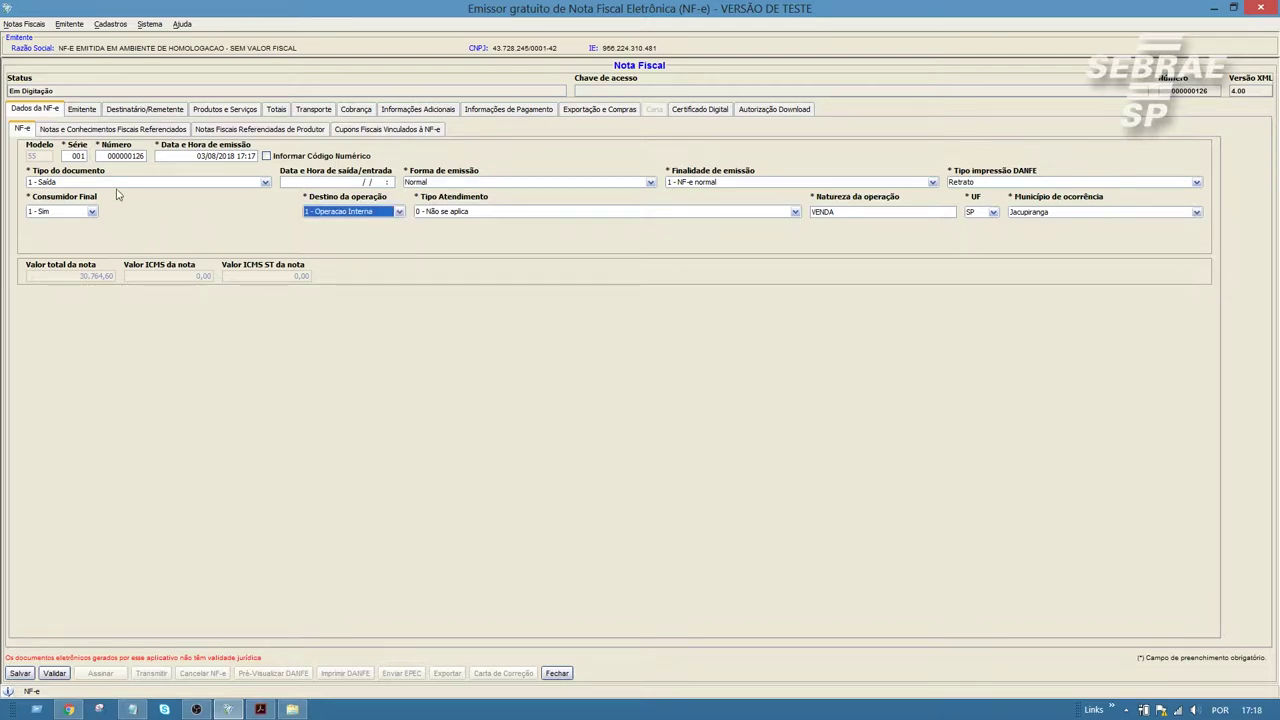
click(86, 115)
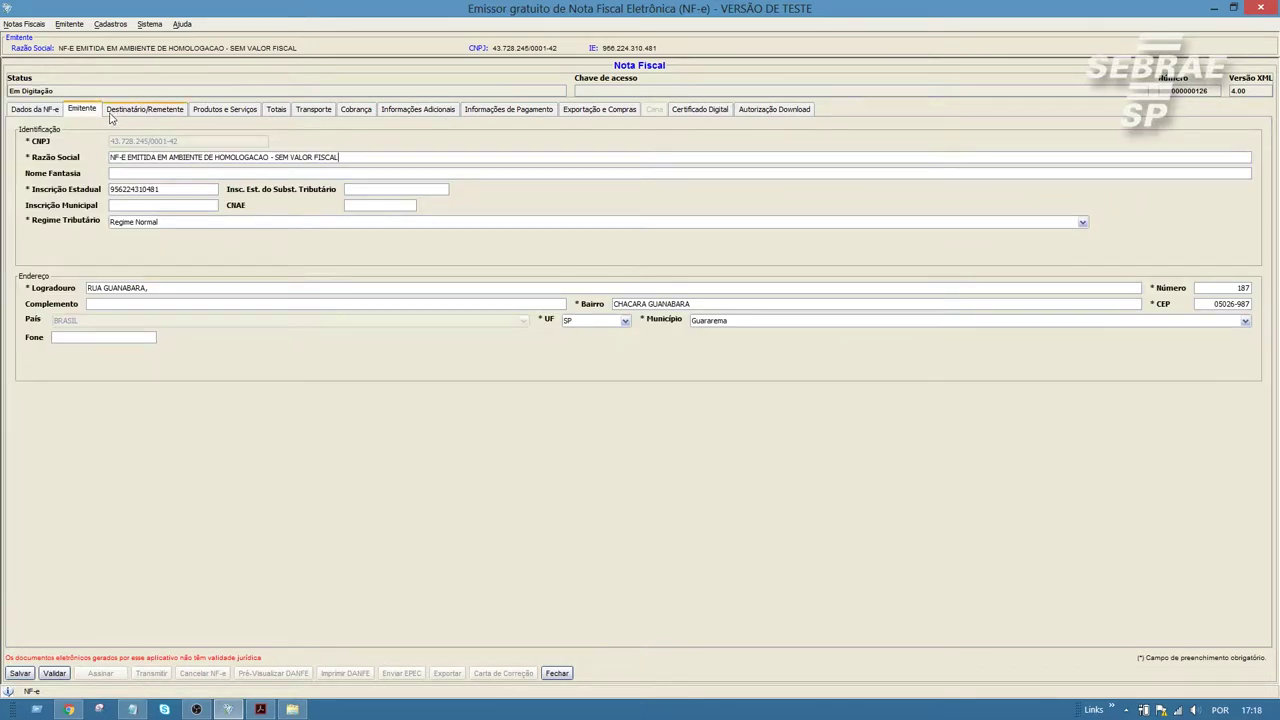
Step: Check the recipient's Razão social, then view the products showing OXIDO DE FERRO HEP #200
click(144, 112)
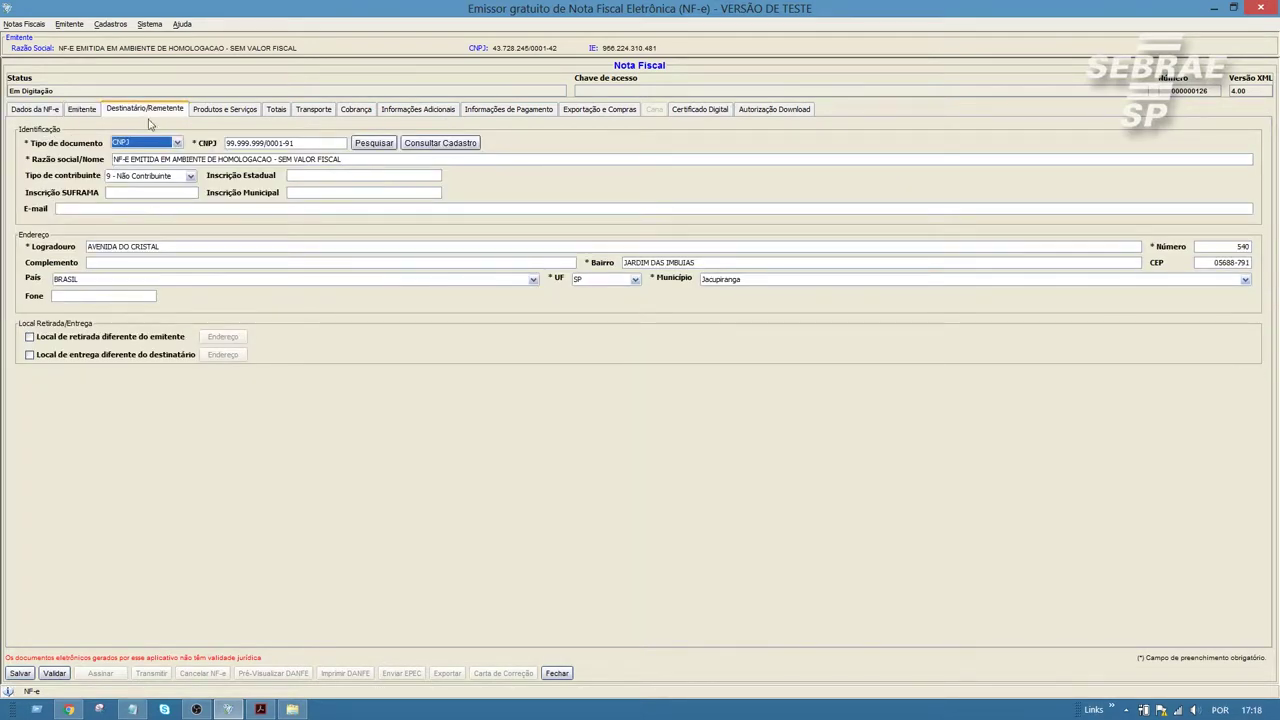
click(231, 165)
drag(340, 163, 116, 166)
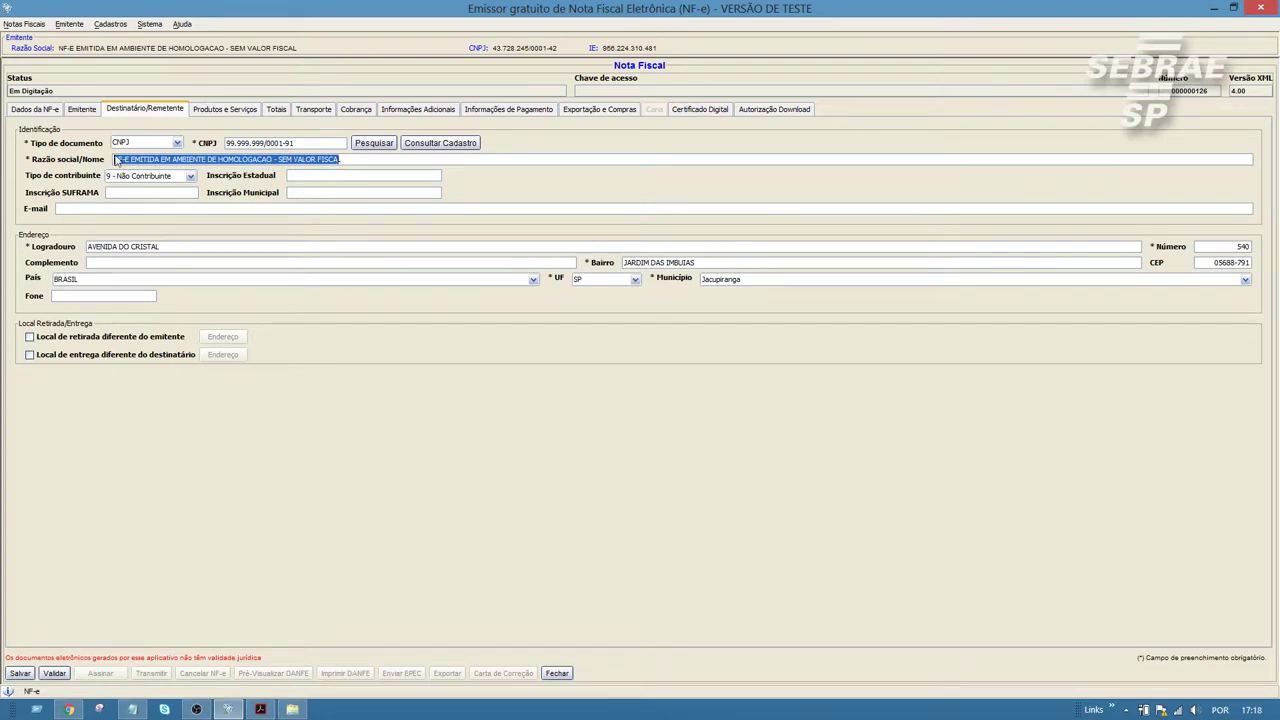
click(359, 164)
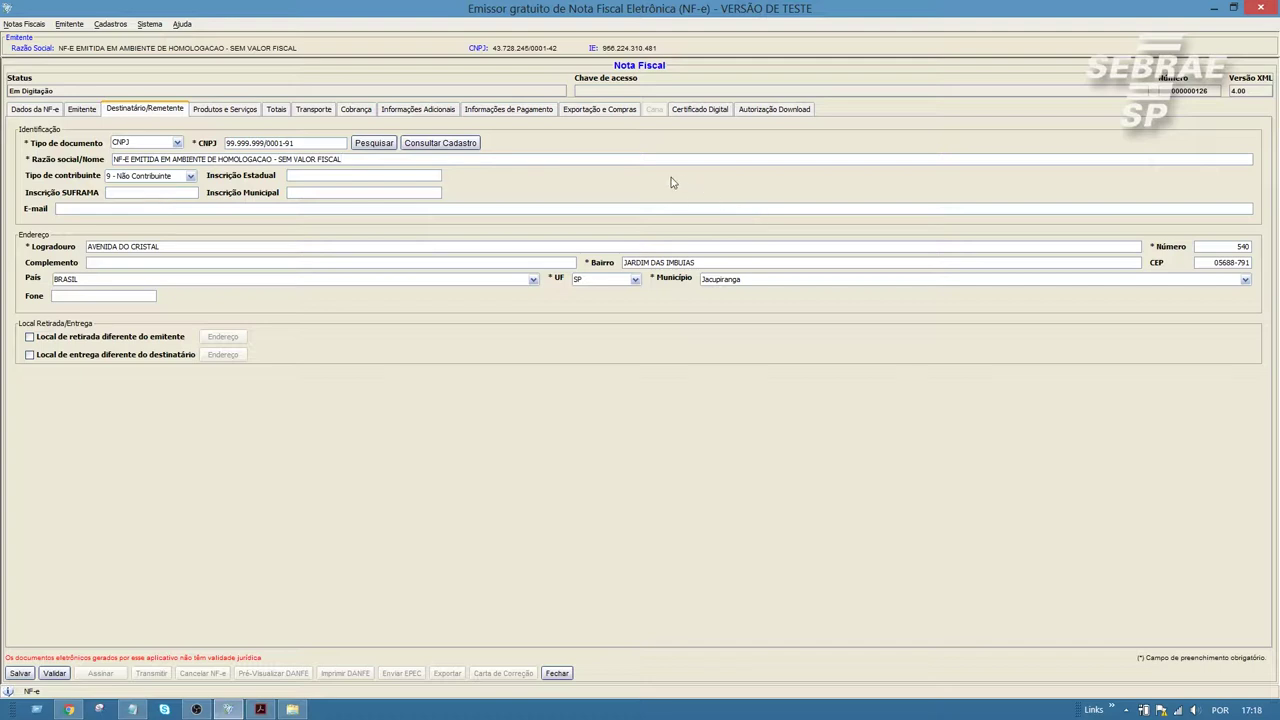
click(253, 111)
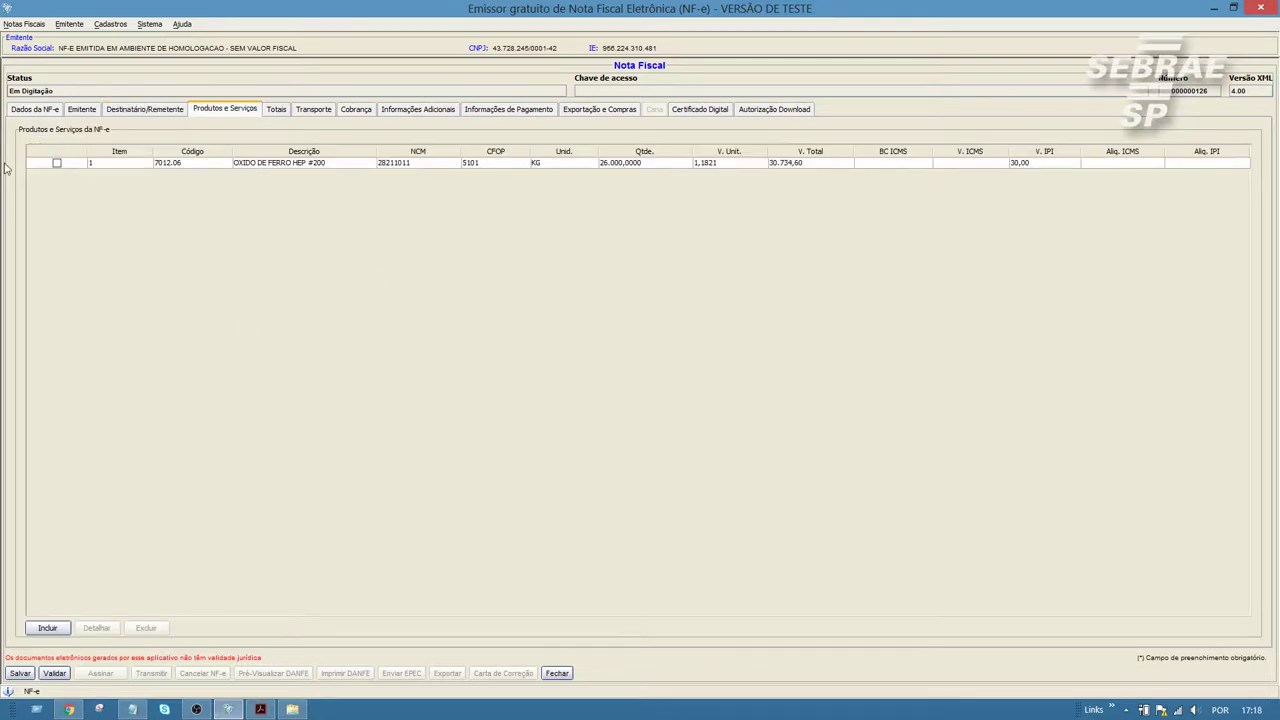
Step: Open product item 1's details and check its SEM GTIN EAN value
click(57, 163)
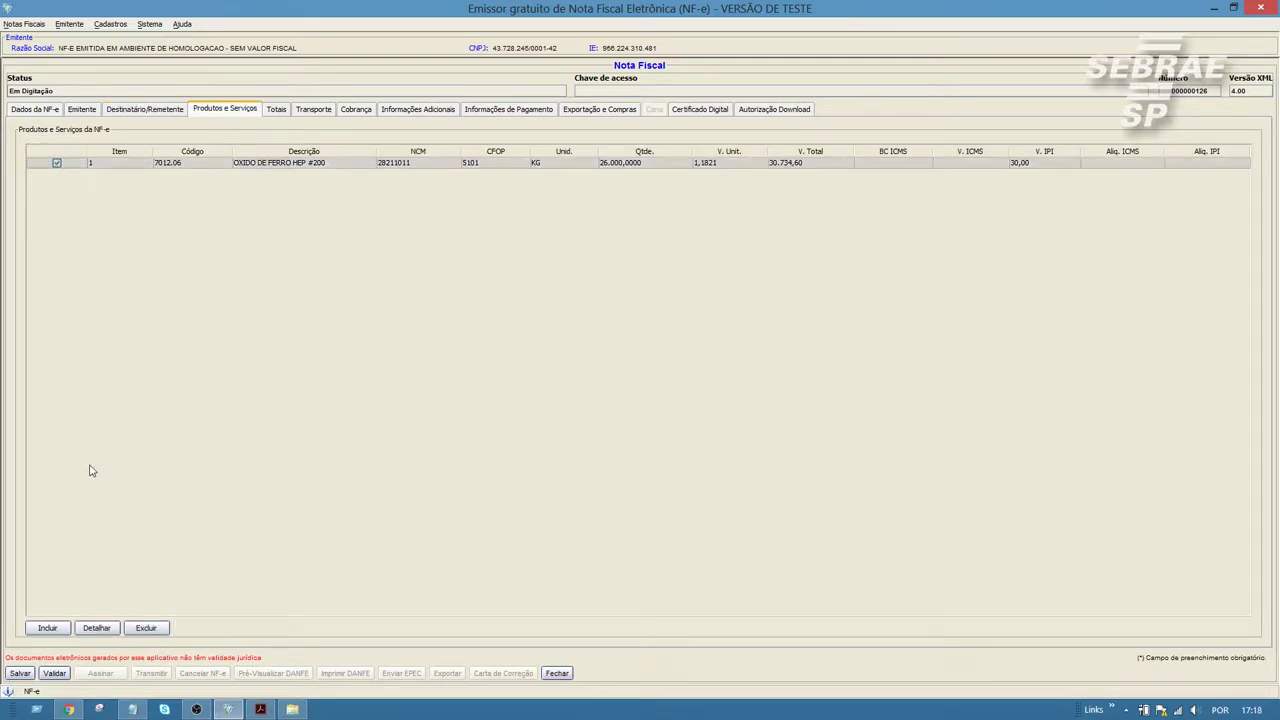
click(97, 628)
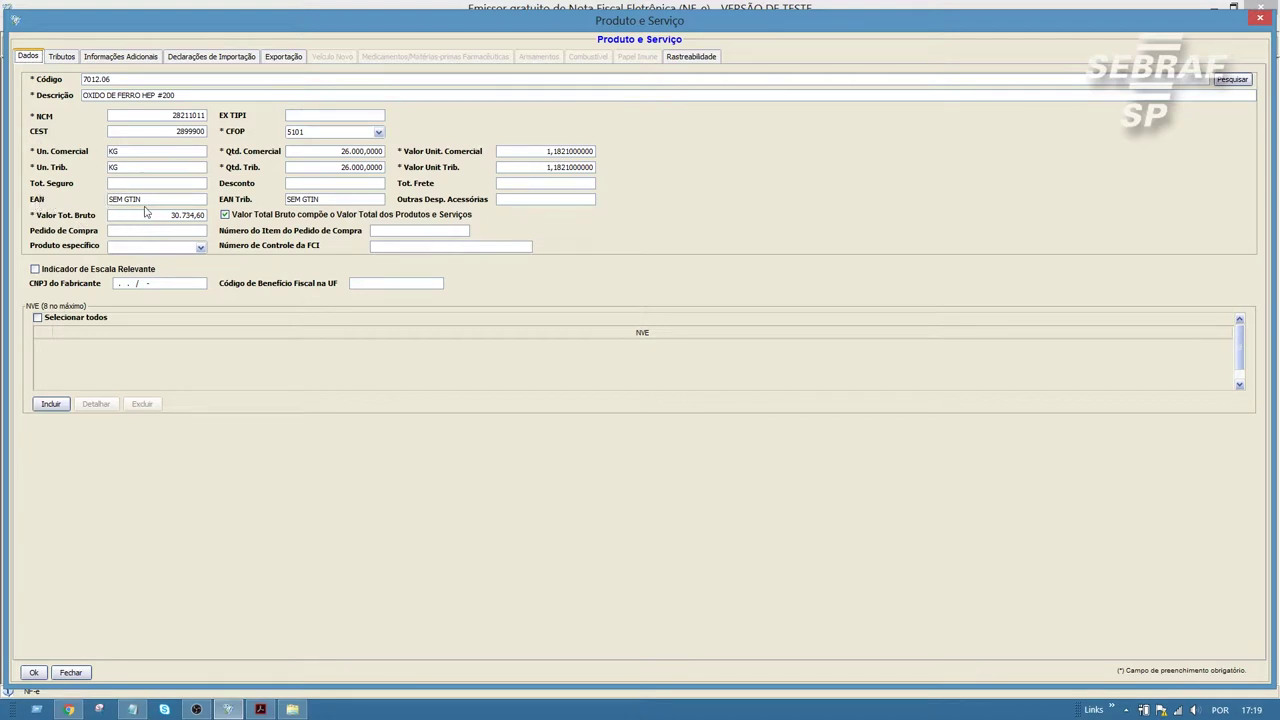
drag(140, 200, 110, 200)
click(154, 199)
Step: Review item 1's ICMS tax fields, confirm with Ok, and validate the note
click(61, 58)
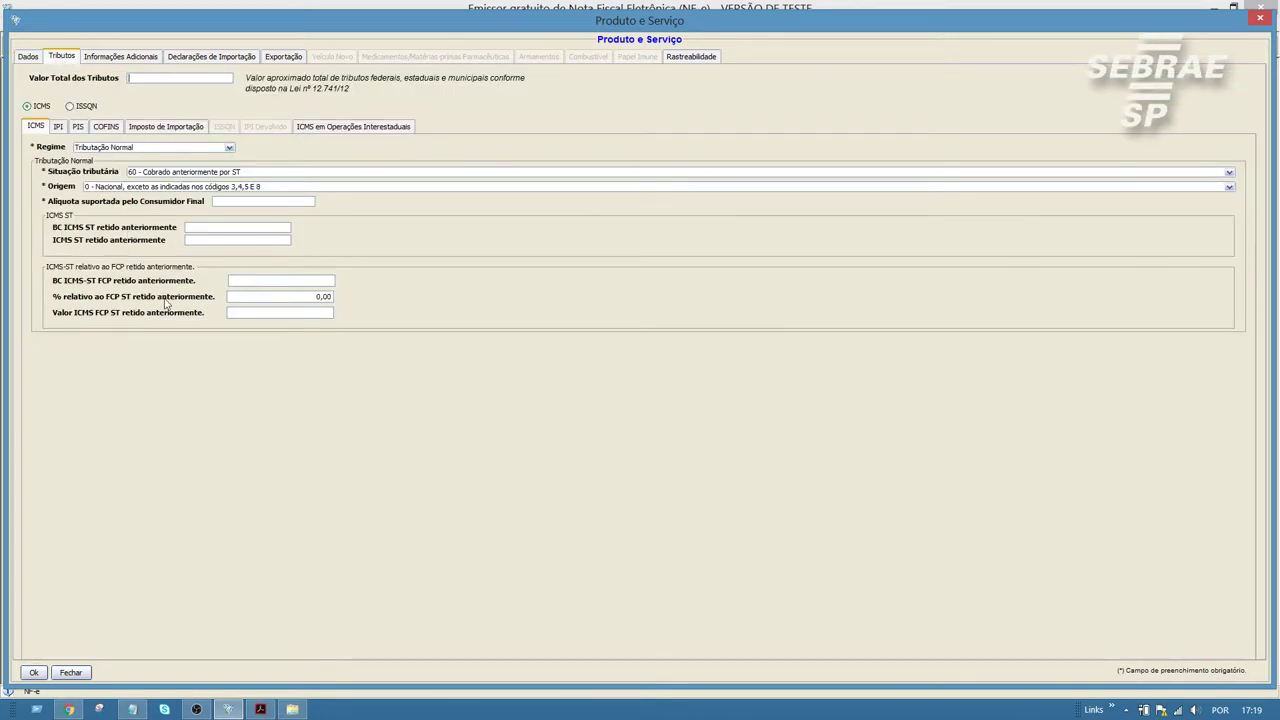
click(331, 297)
click(34, 672)
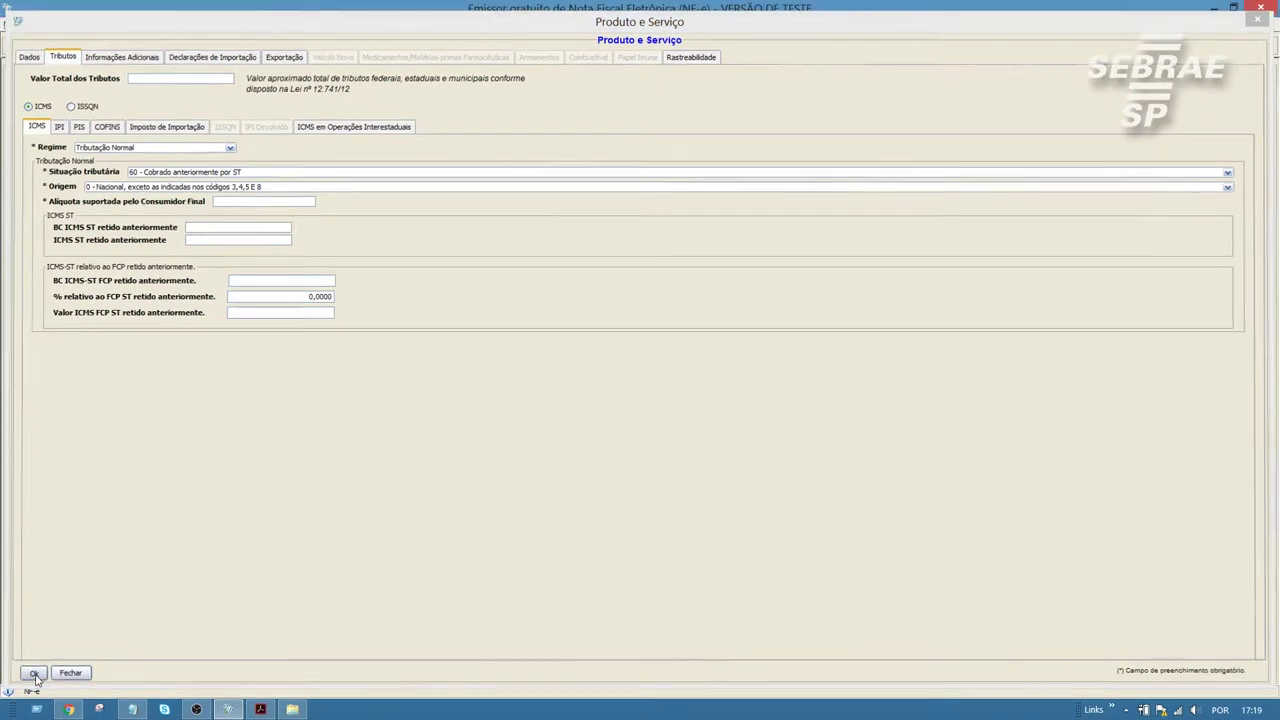
click(55, 674)
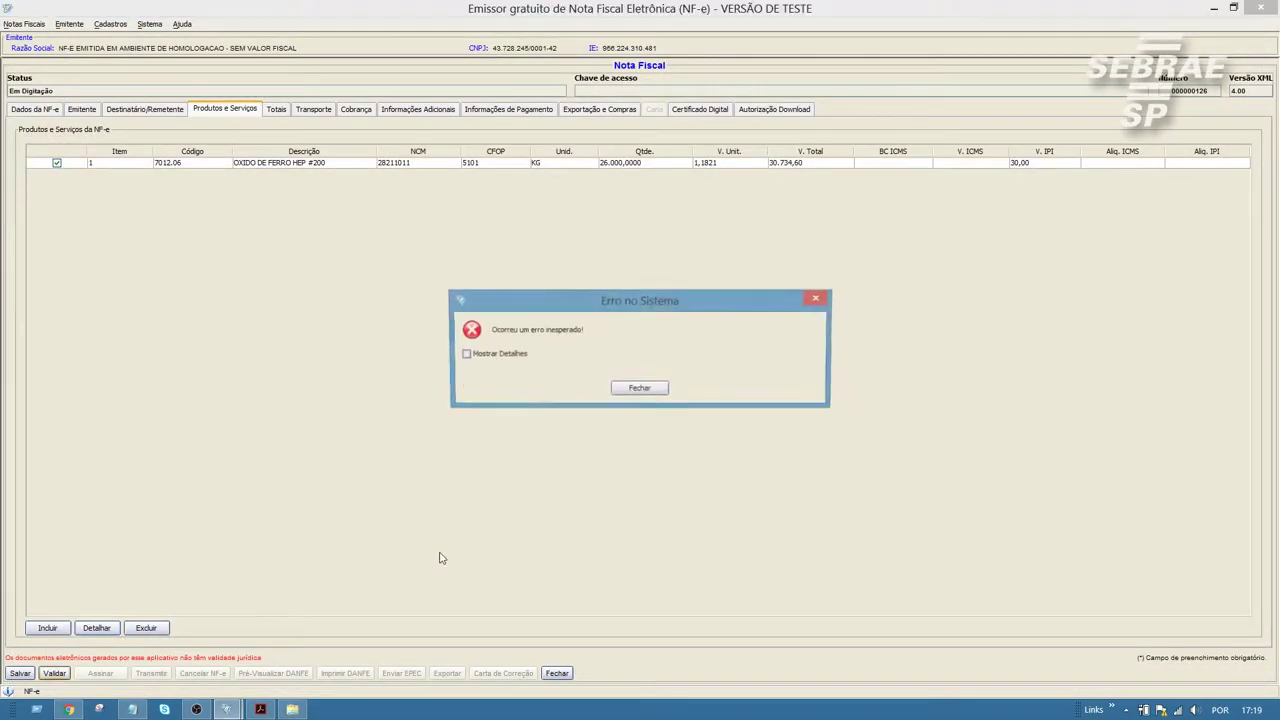
Step: Expand the Erro no Sistema details, locate the ICMS60 reference, and close the dialog
click(513, 355)
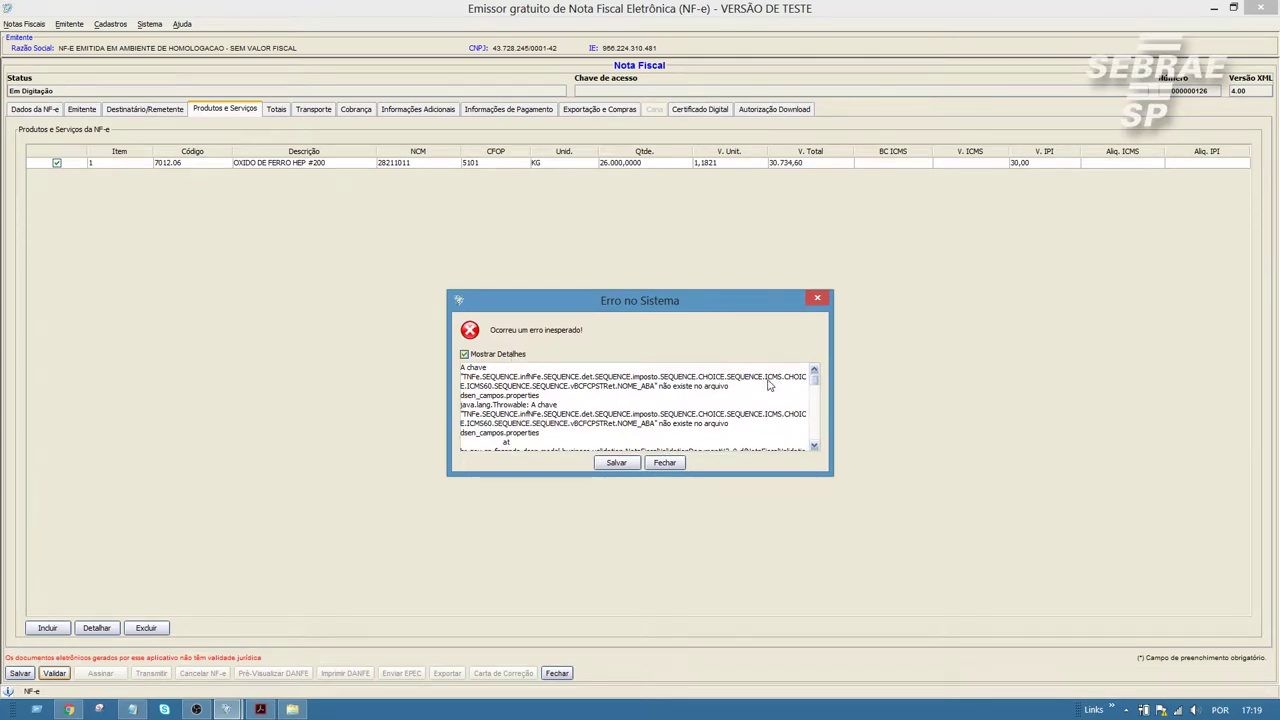
drag(741, 378, 806, 385)
drag(465, 390, 497, 390)
drag(659, 311, 662, 268)
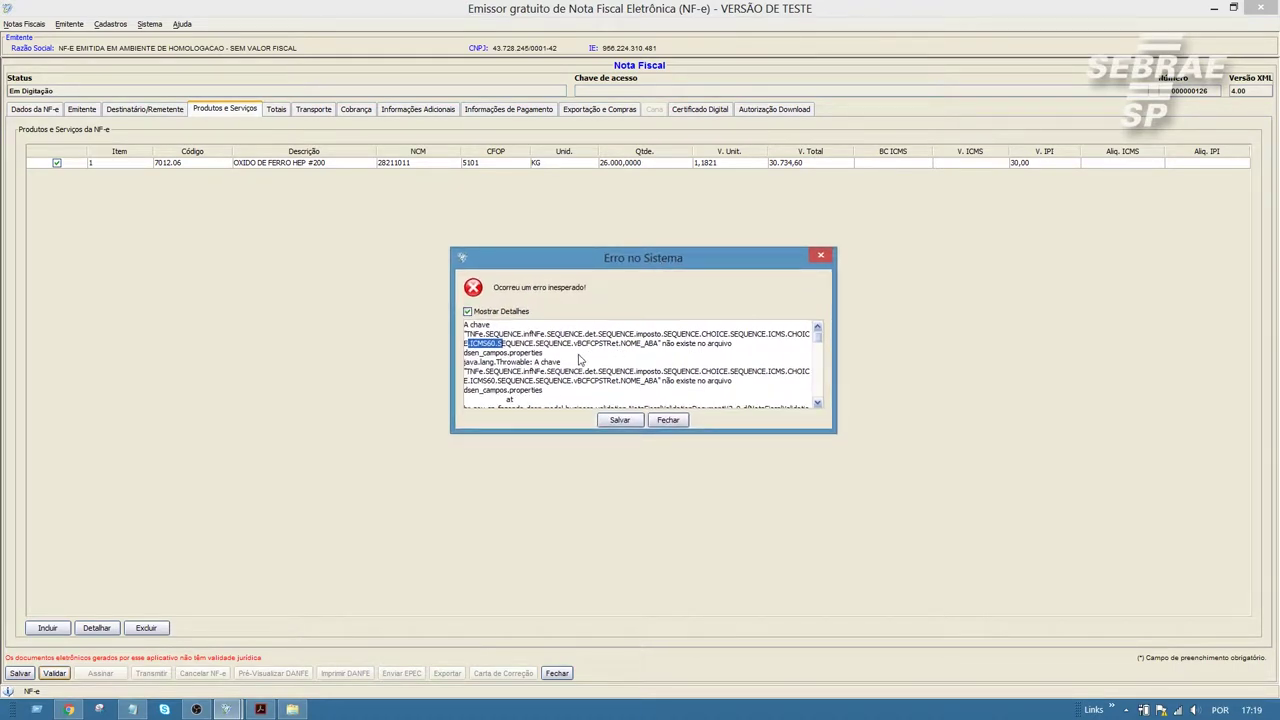
click(474, 349)
drag(498, 345, 470, 345)
click(668, 420)
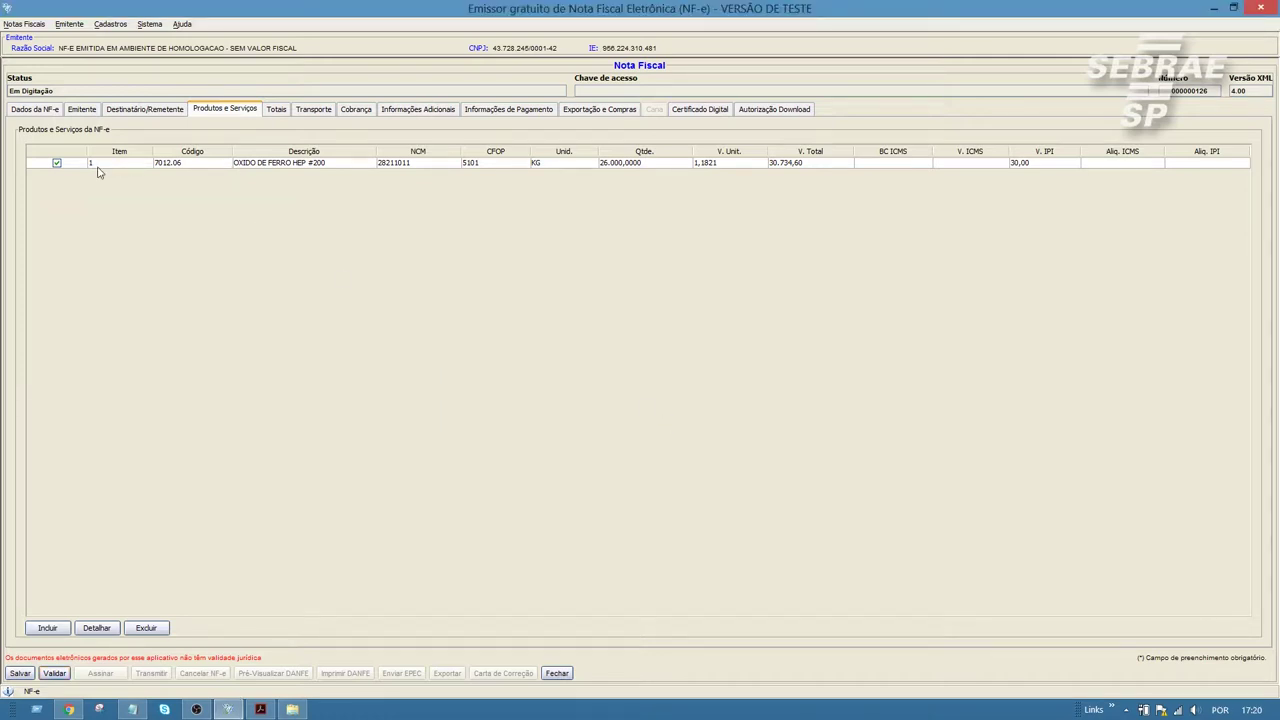
Step: Set item 1's ICMS Situação tributária to 60 - Cobrado anteriormente por ST
click(96, 628)
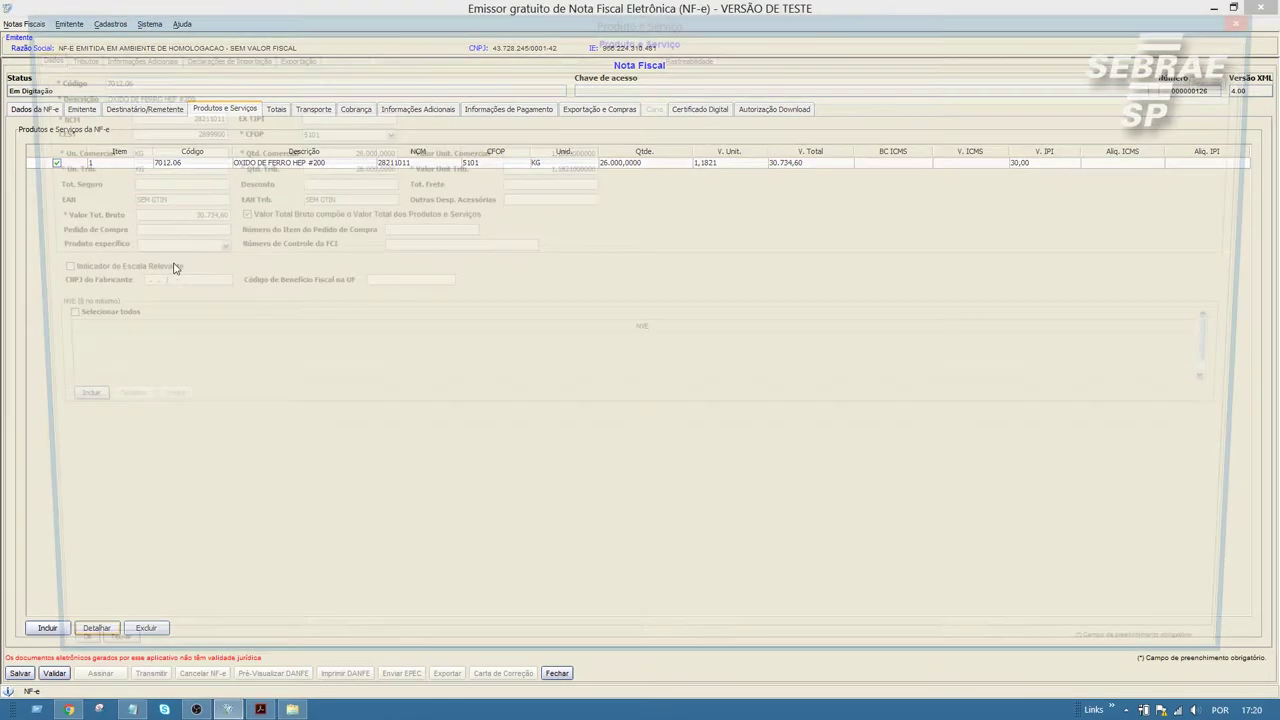
click(60, 57)
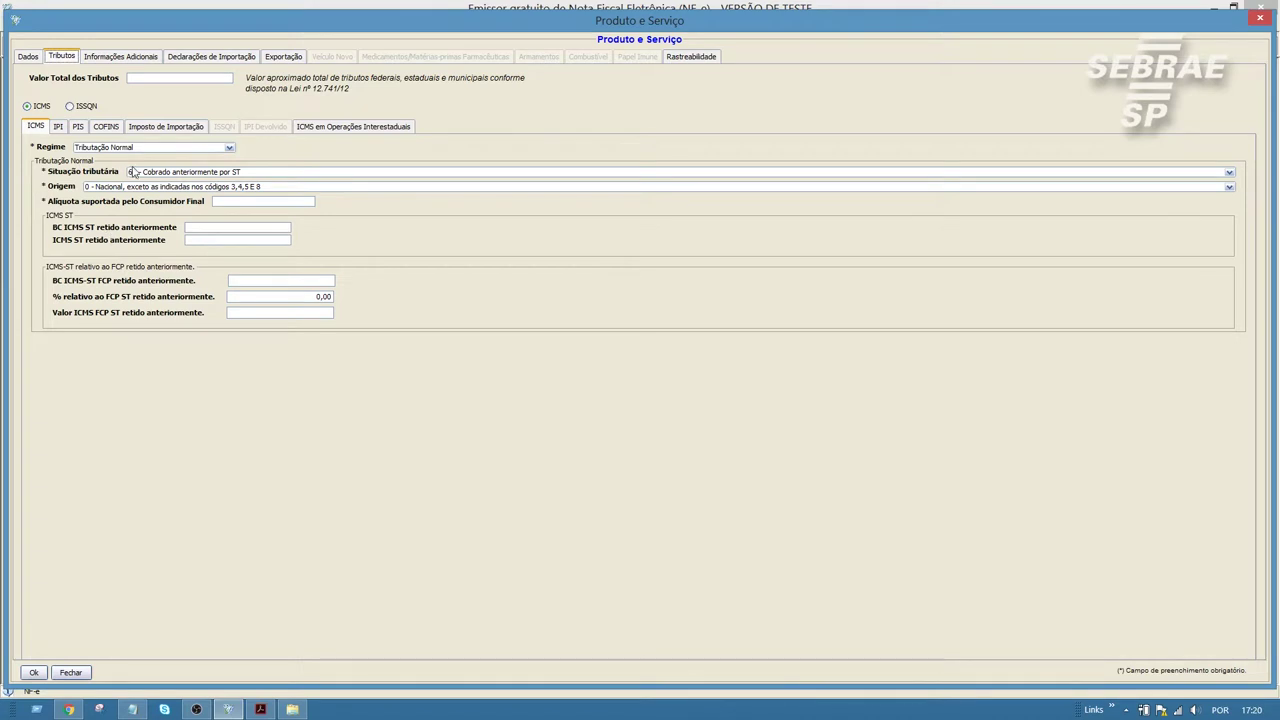
click(136, 173)
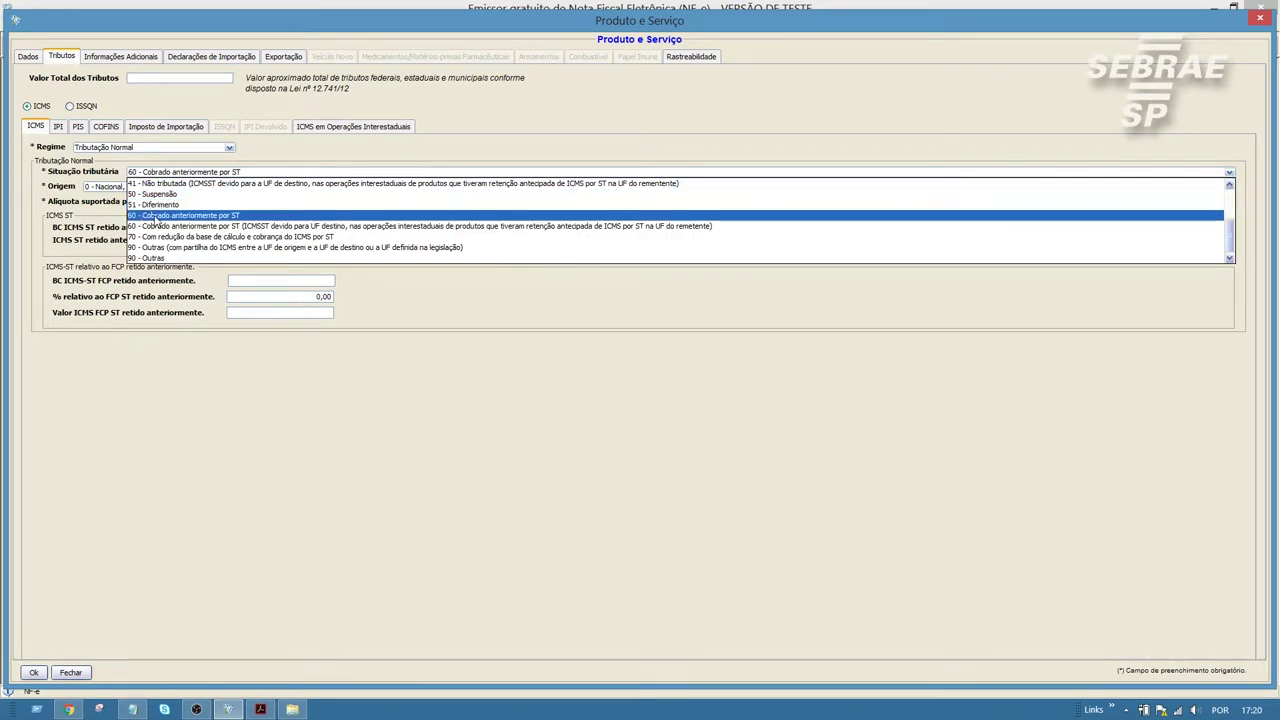
click(155, 217)
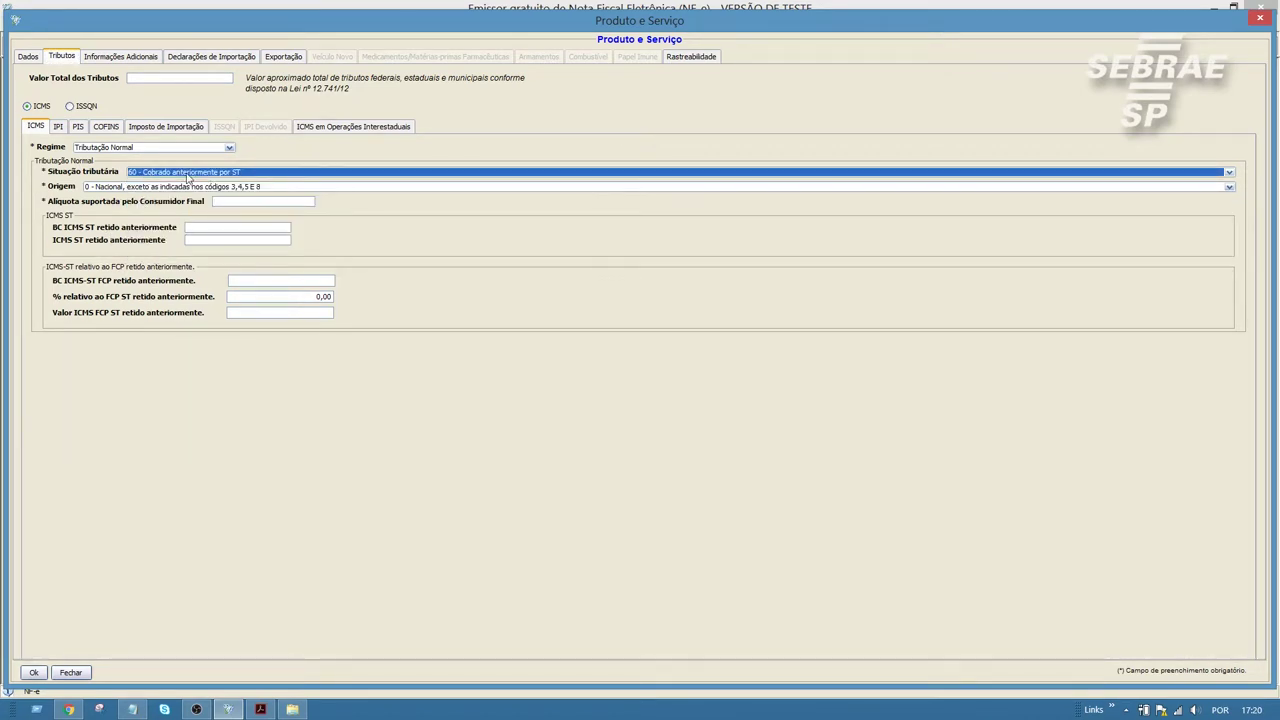
click(60, 673)
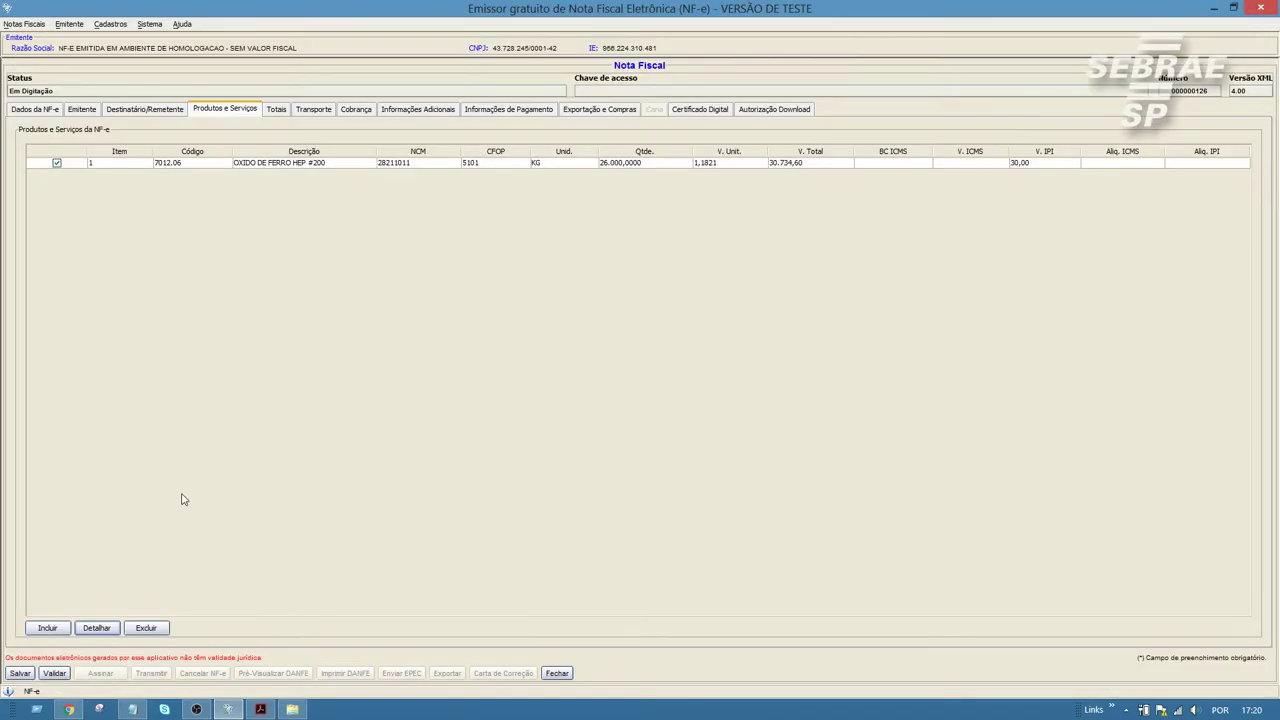
Step: Revalidate the note and find the missing vBCFCPSTRet key in the error details
click(57, 672)
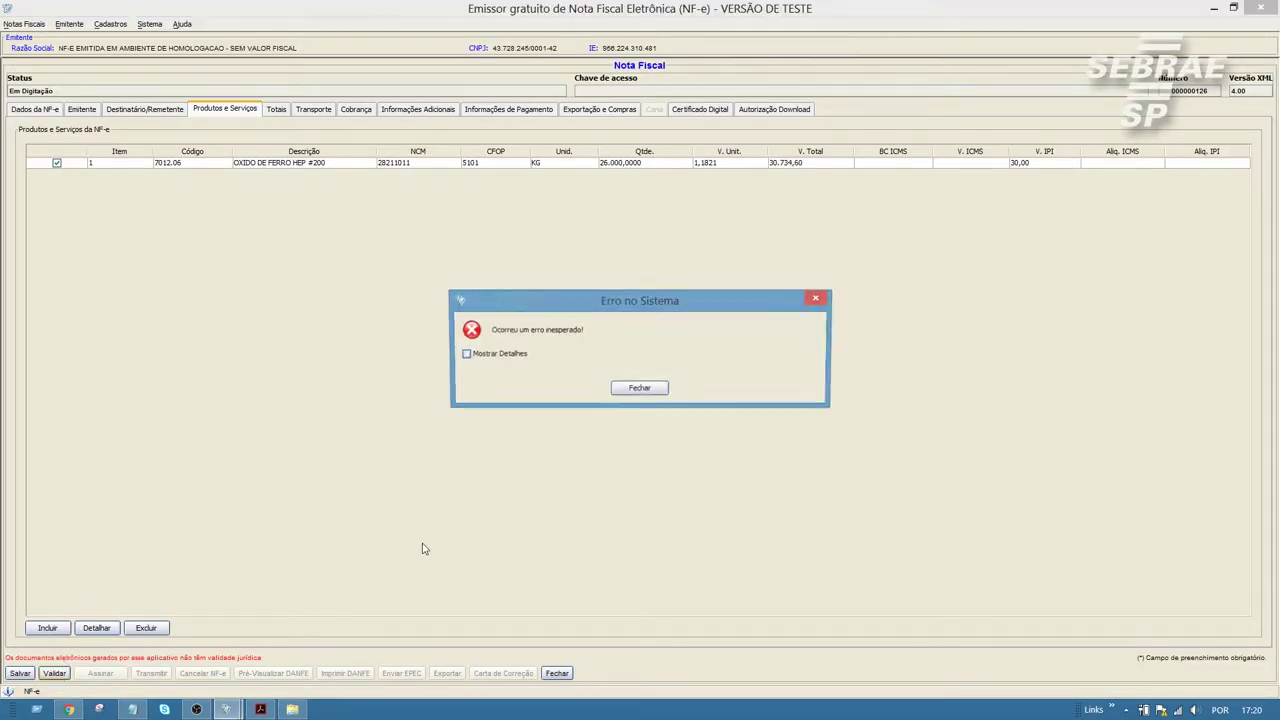
click(493, 358)
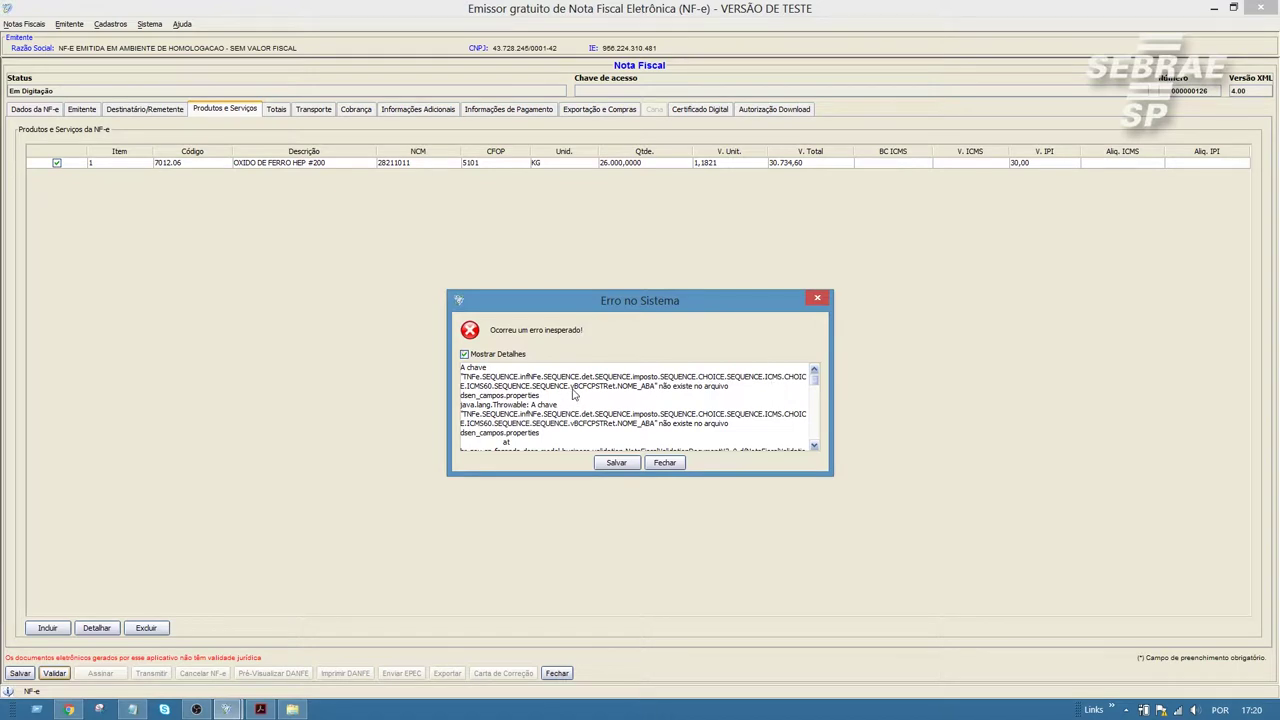
drag(572, 391, 624, 393)
Step: Dismiss the error and check item 1's 0,00 FCP ST percentage under Tributos
click(664, 463)
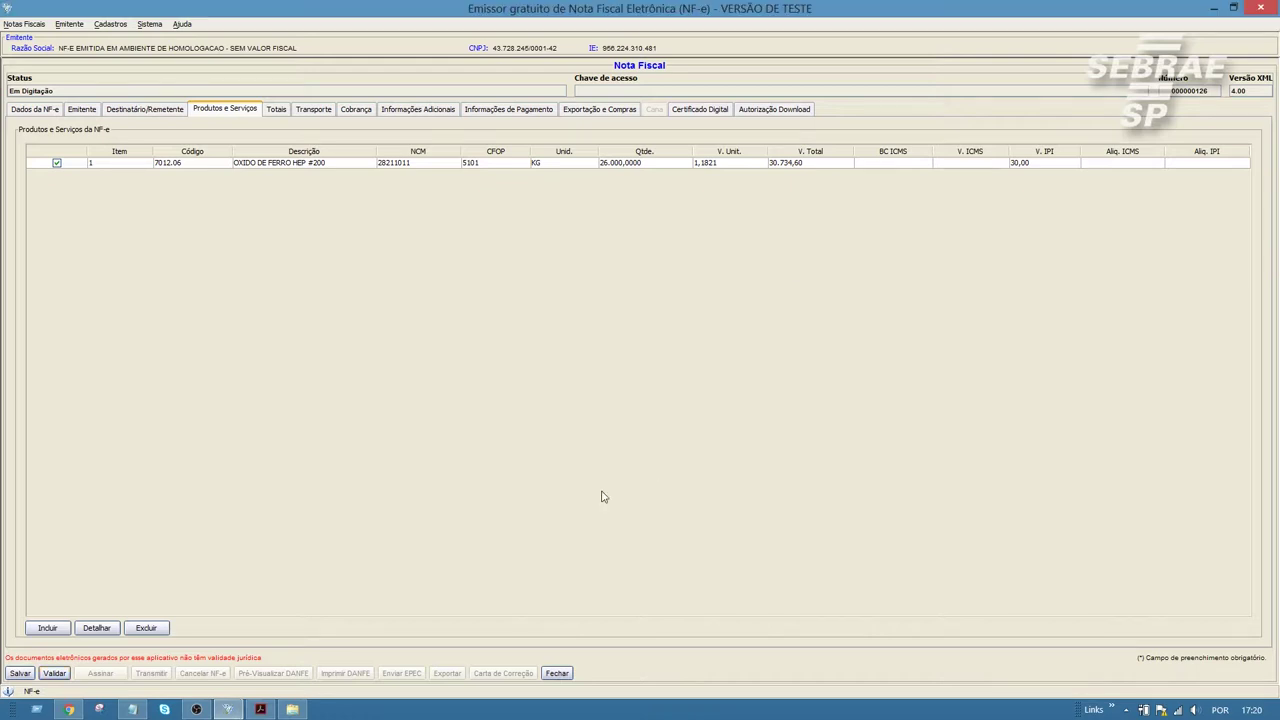
click(97, 628)
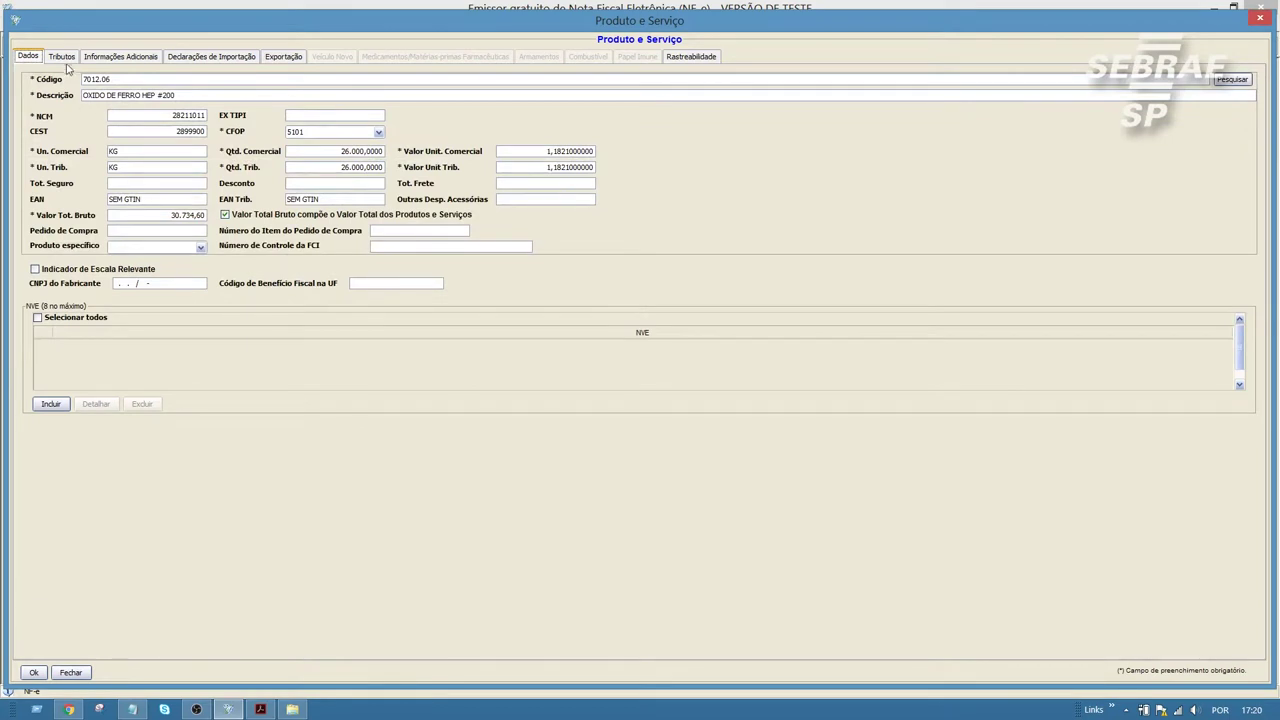
click(63, 57)
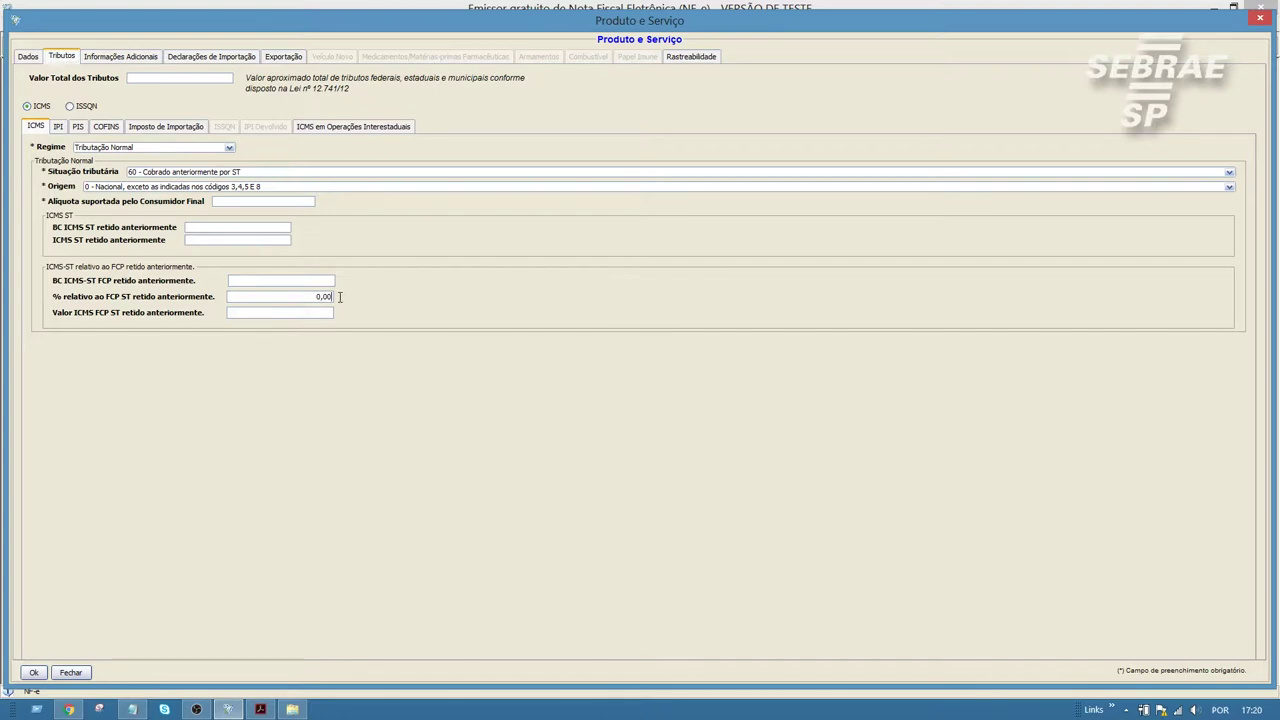
click(307, 296)
Step: Confirm the item, revalidate the note, and acknowledge the successful validation
click(40, 676)
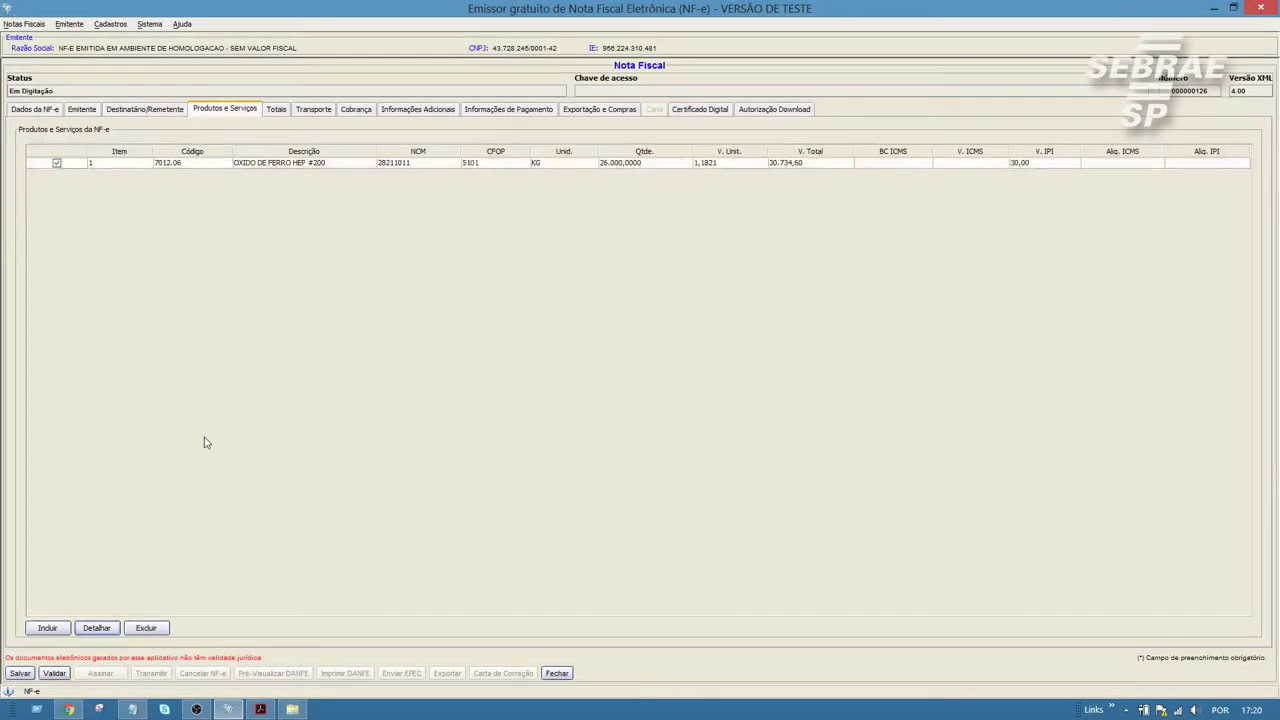
click(54, 674)
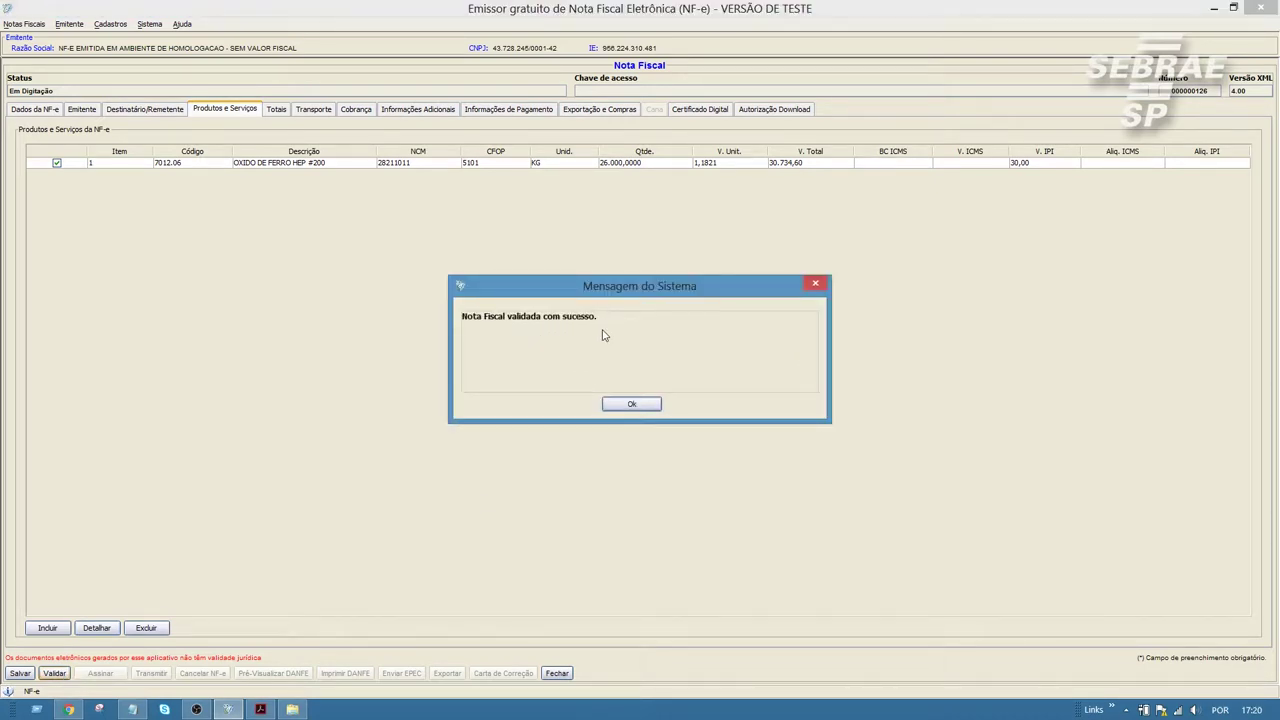
click(631, 404)
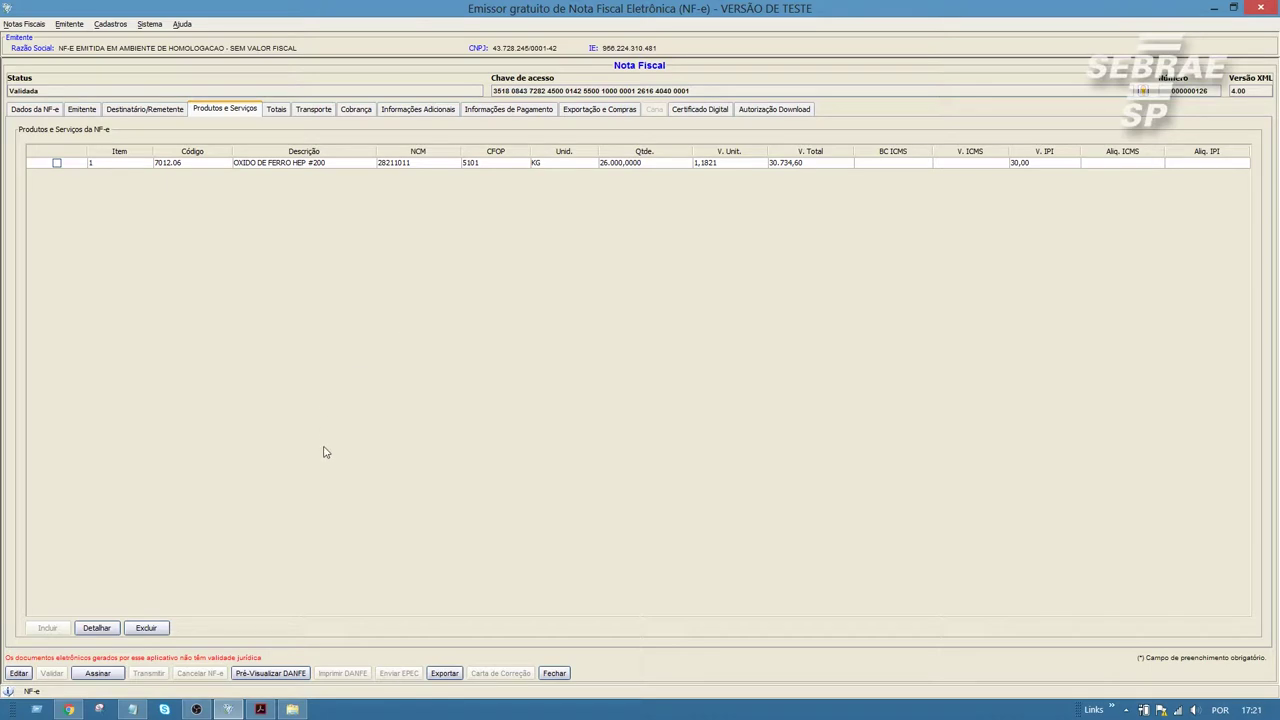
mouse_move(263, 712)
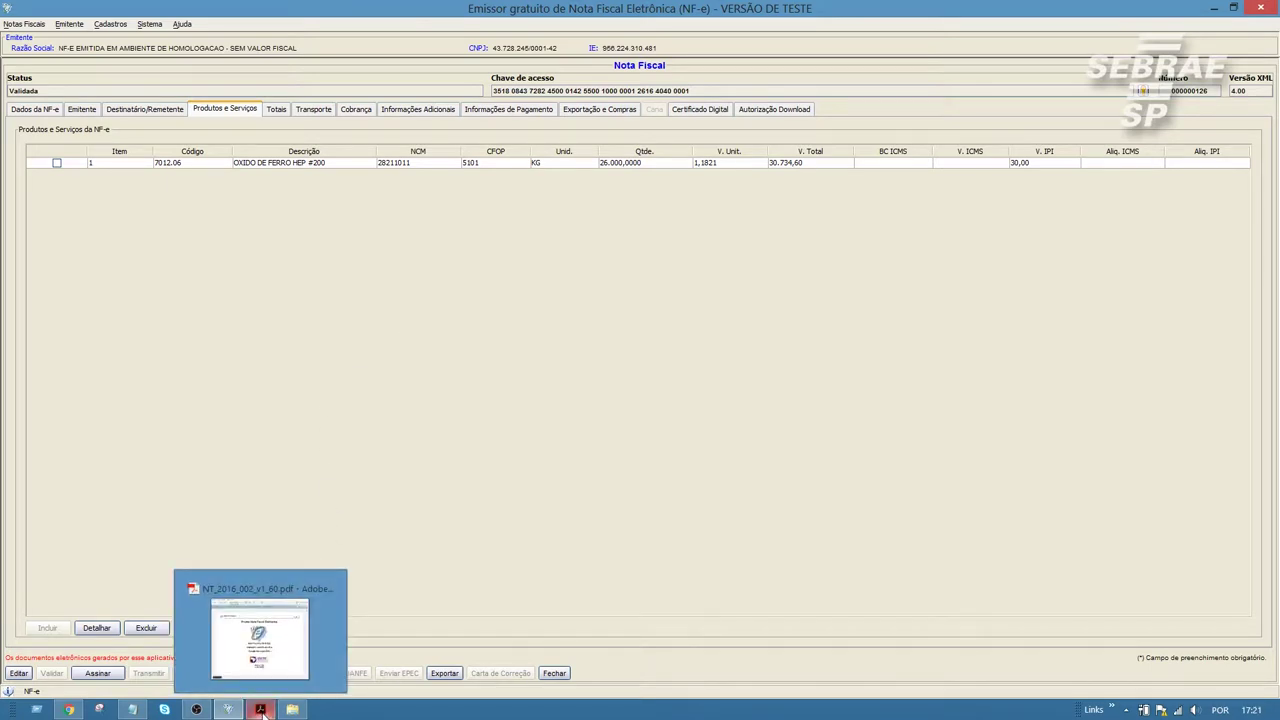
click(259, 635)
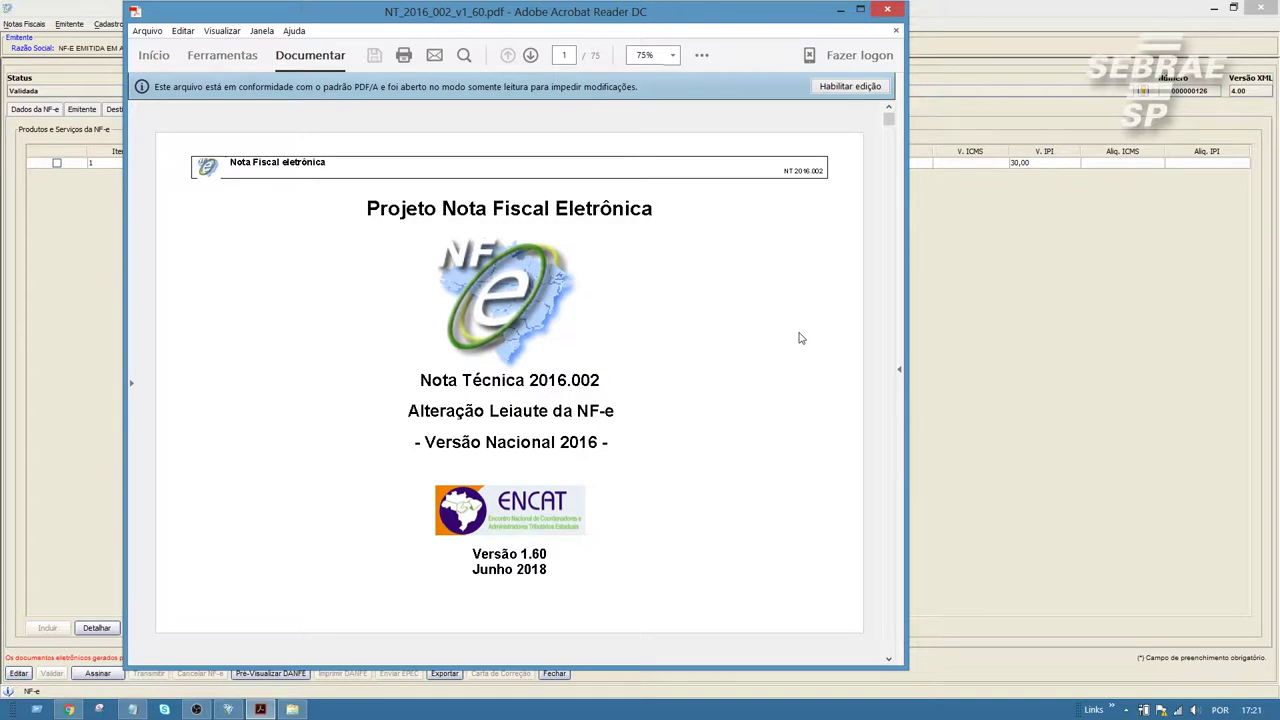
click(889, 392)
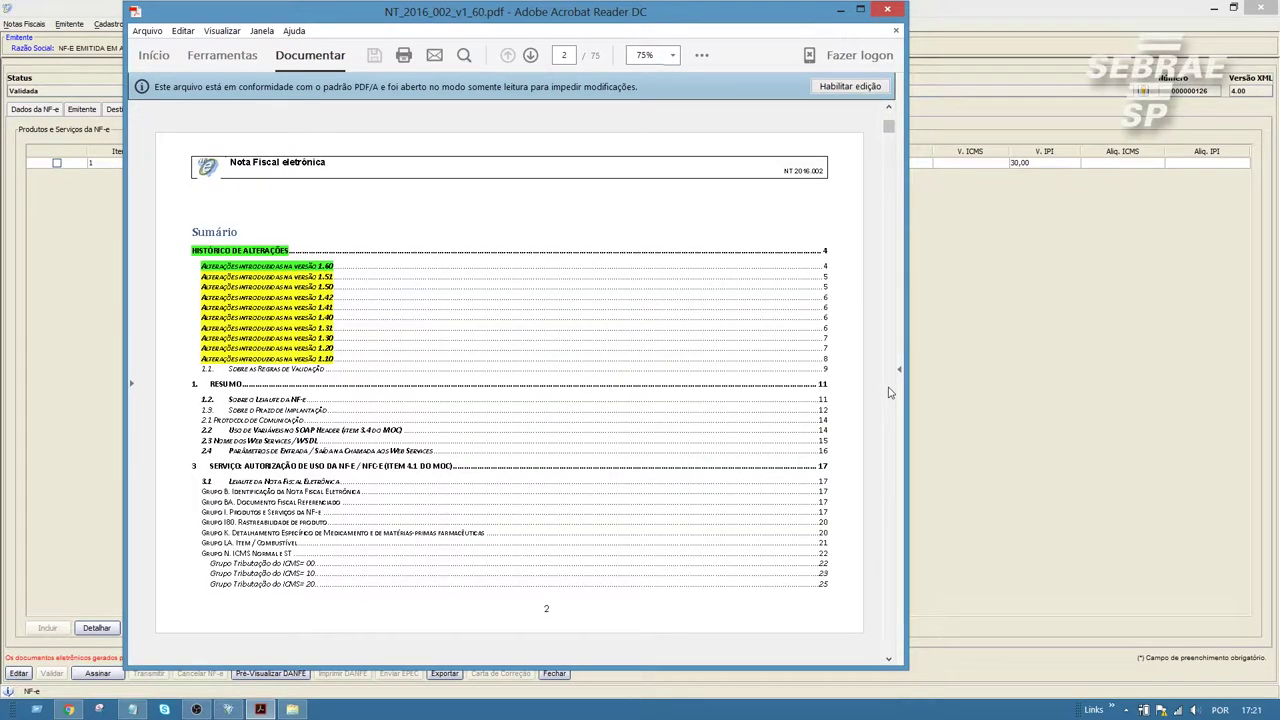
click(889, 392)
click(889, 392)
drag(889, 141, 889, 357)
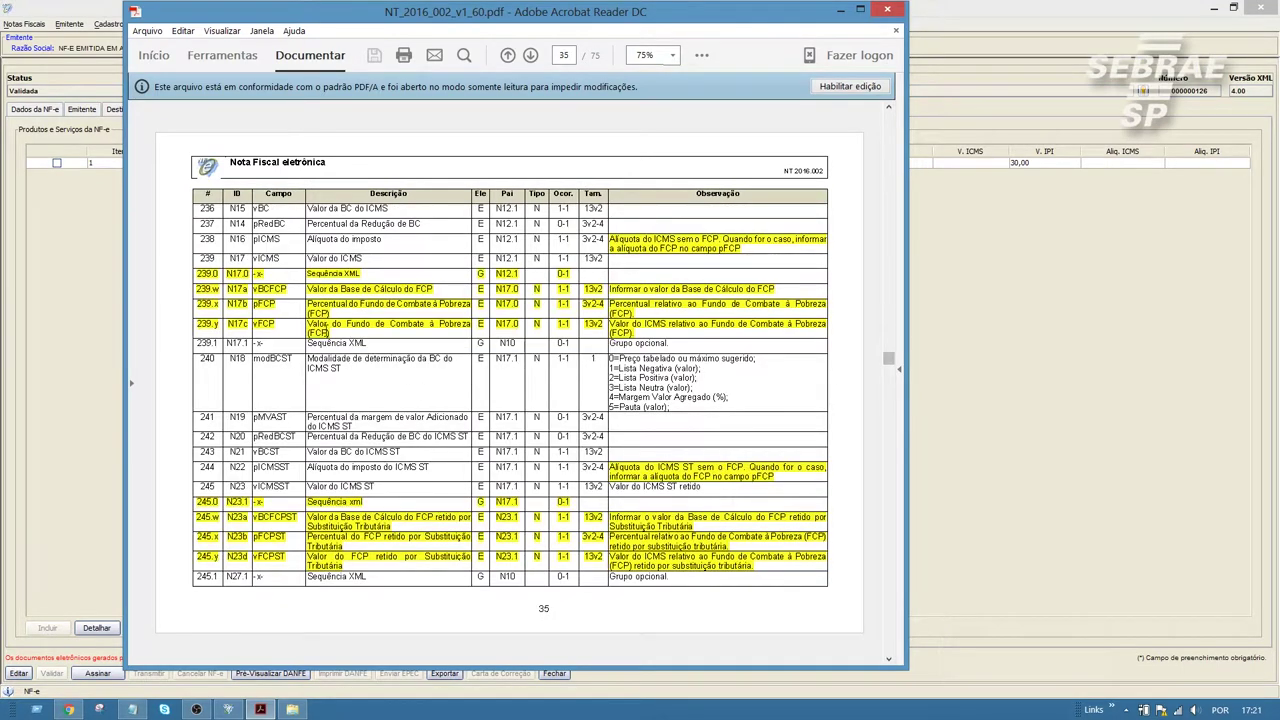
scroll(598, 490, down, 5)
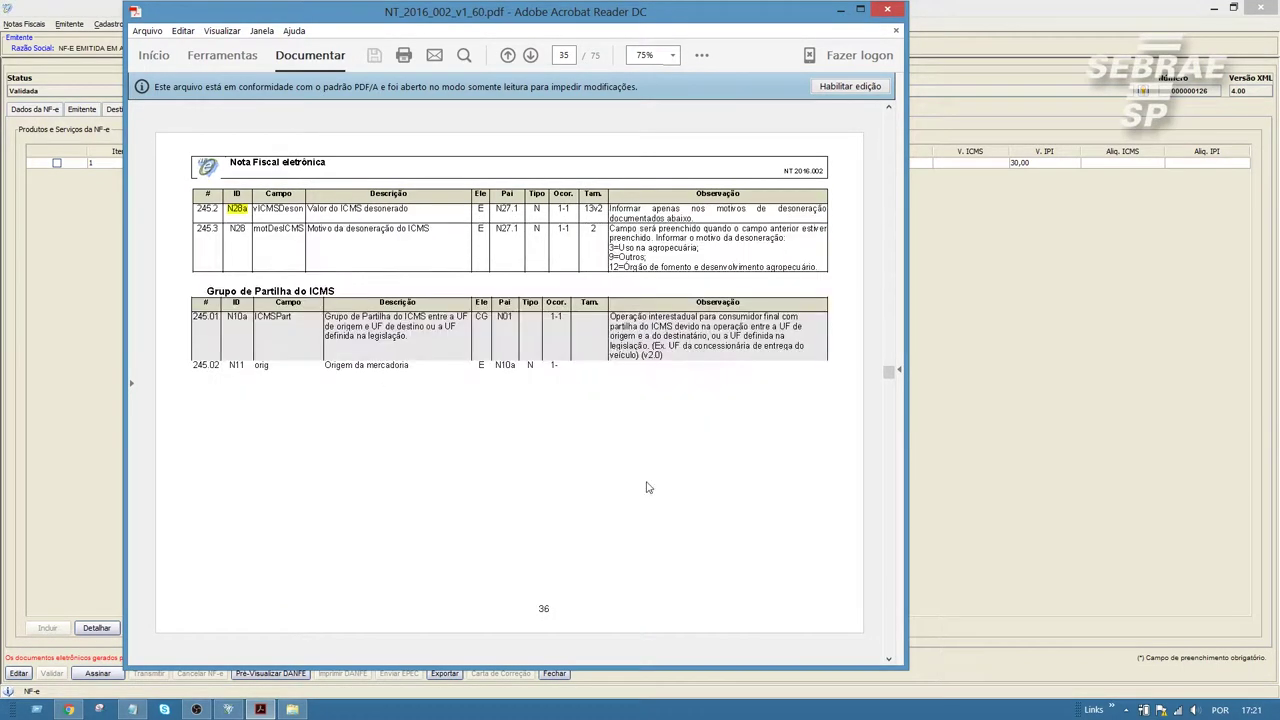
scroll(658, 474, down, 1)
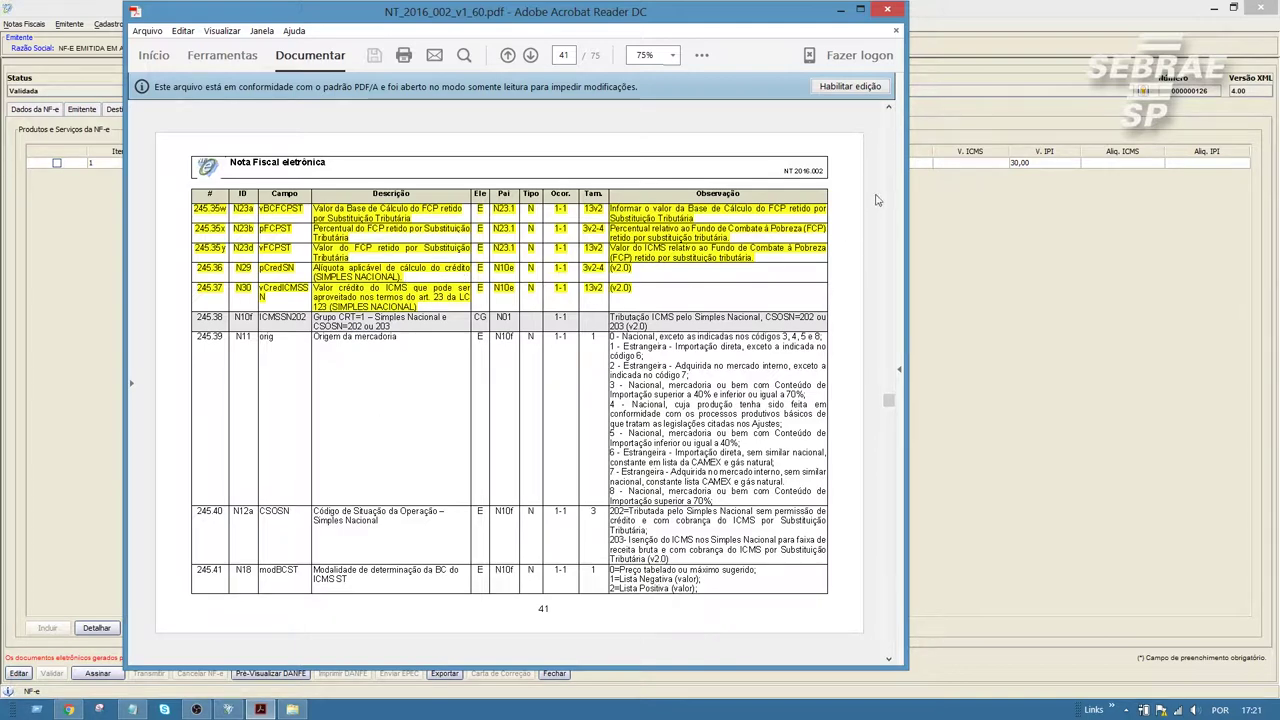
scroll(876, 200, up, 3)
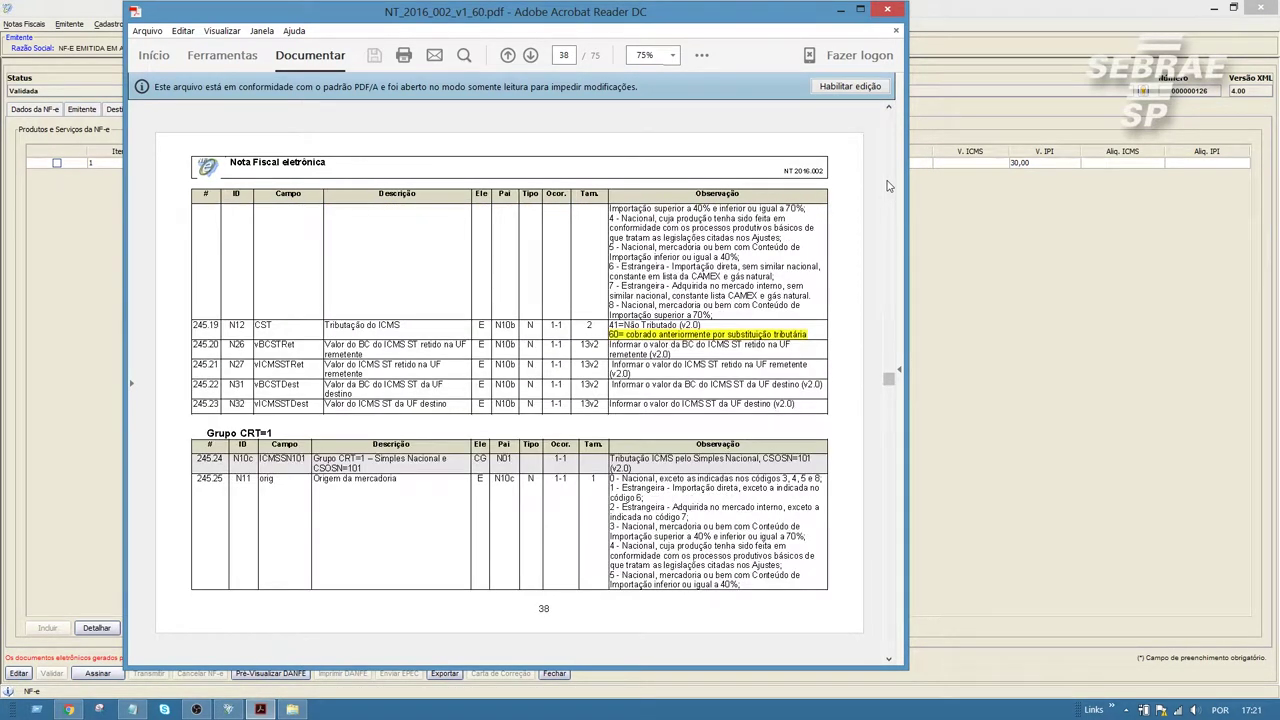
click(840, 12)
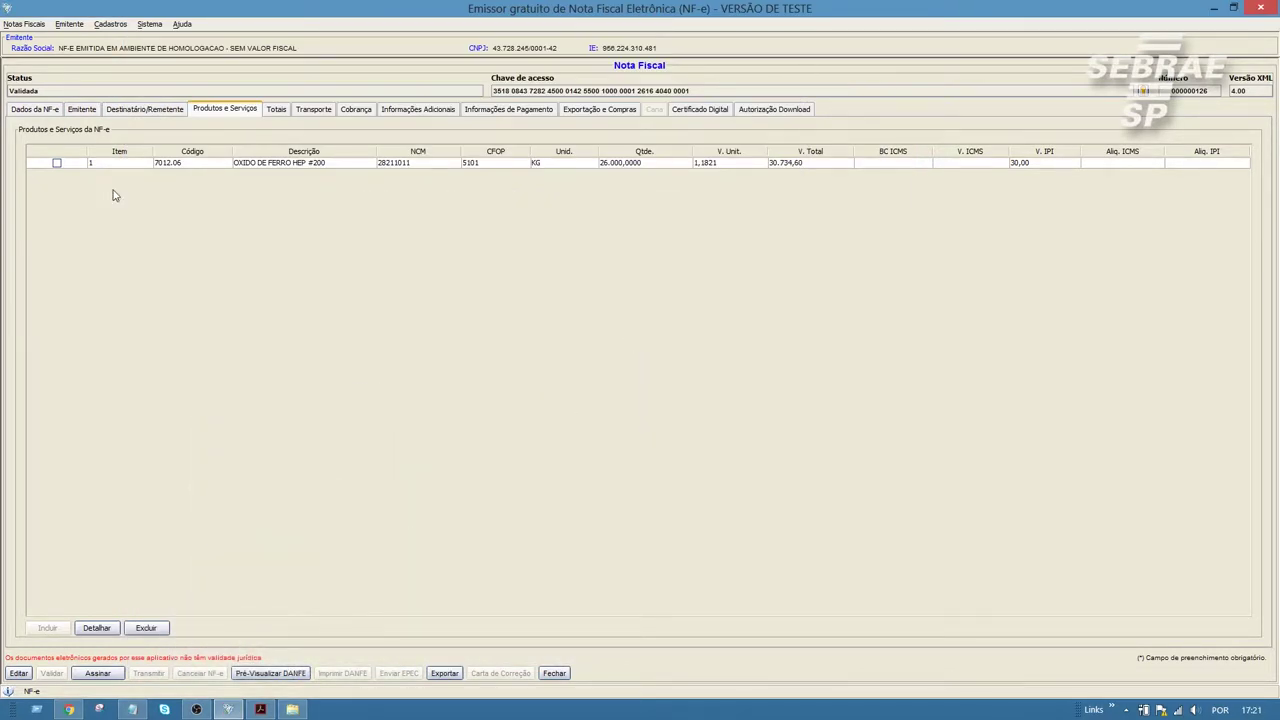
Step: Revert validated note 000000126 to Em Digitação with Editar, confirming Sim
click(58, 164)
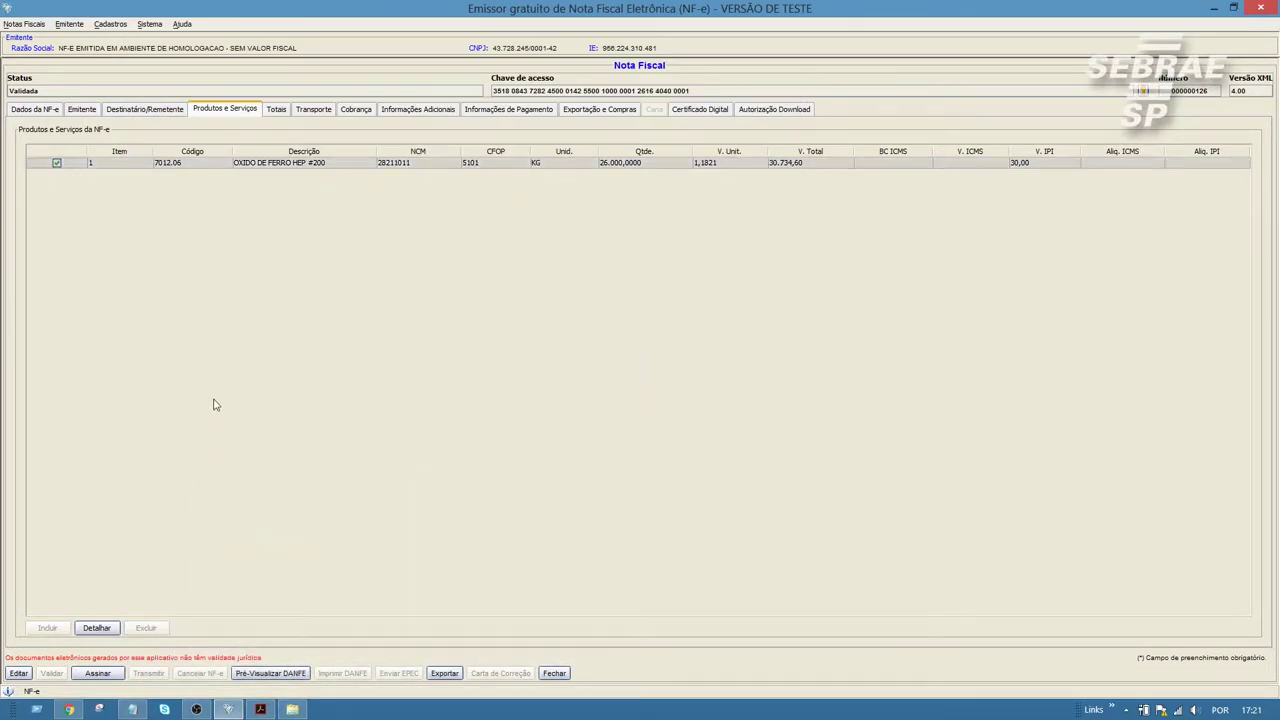
key(Return)
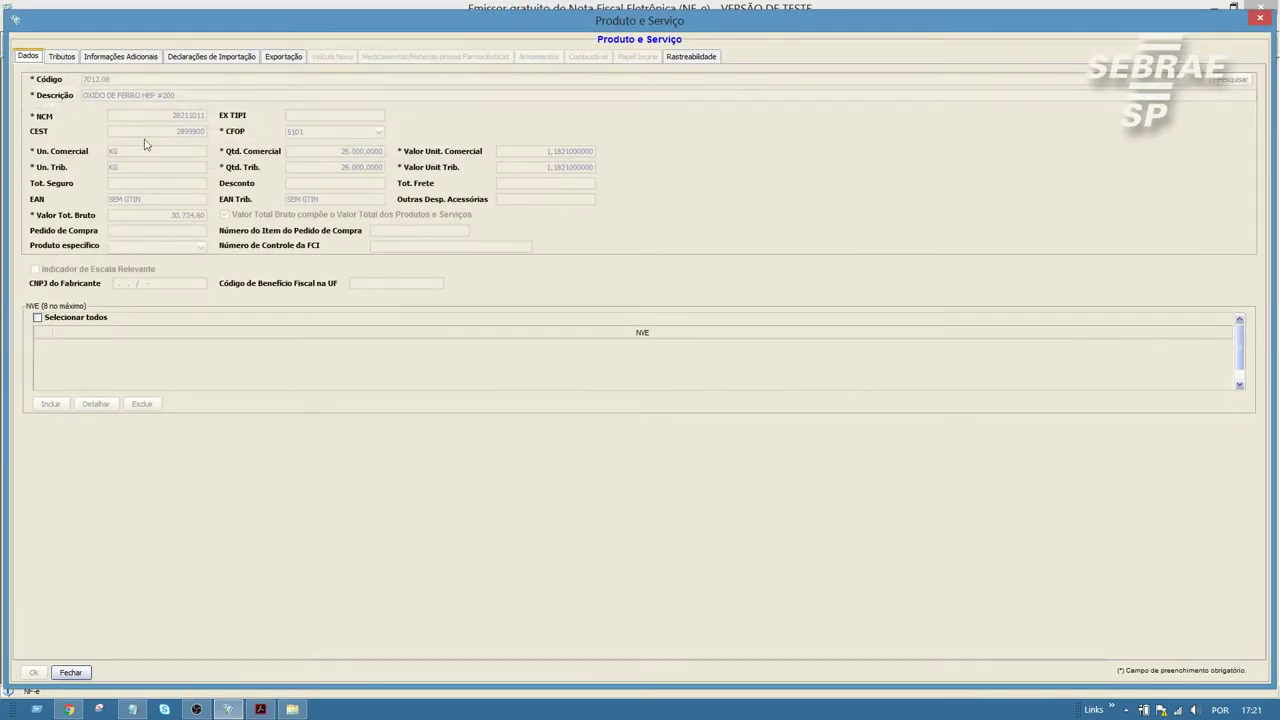
click(70, 672)
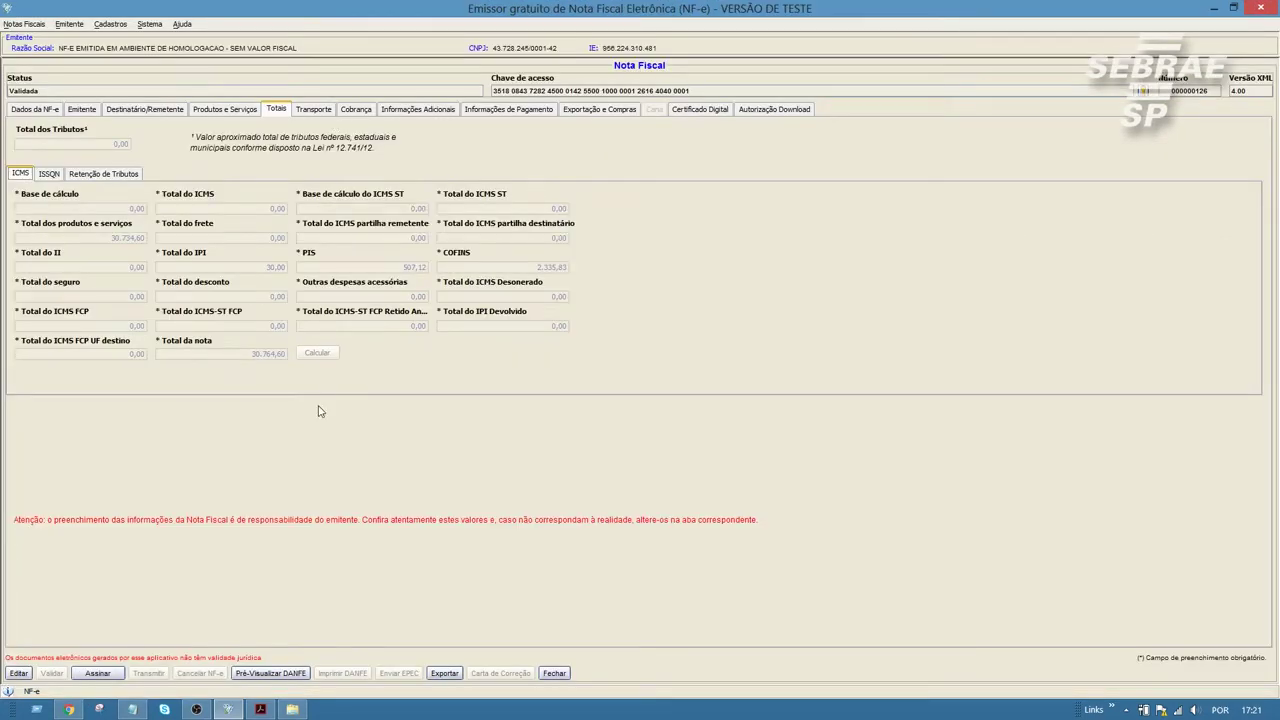
click(19, 673)
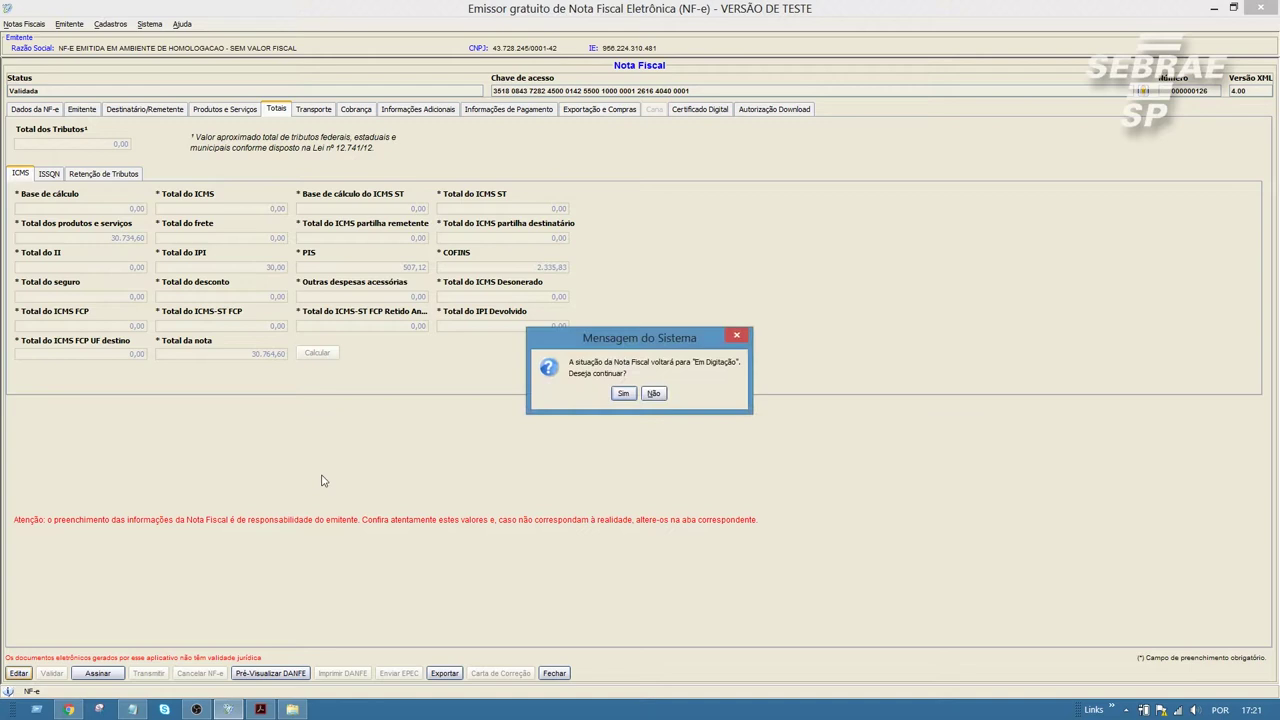
click(622, 394)
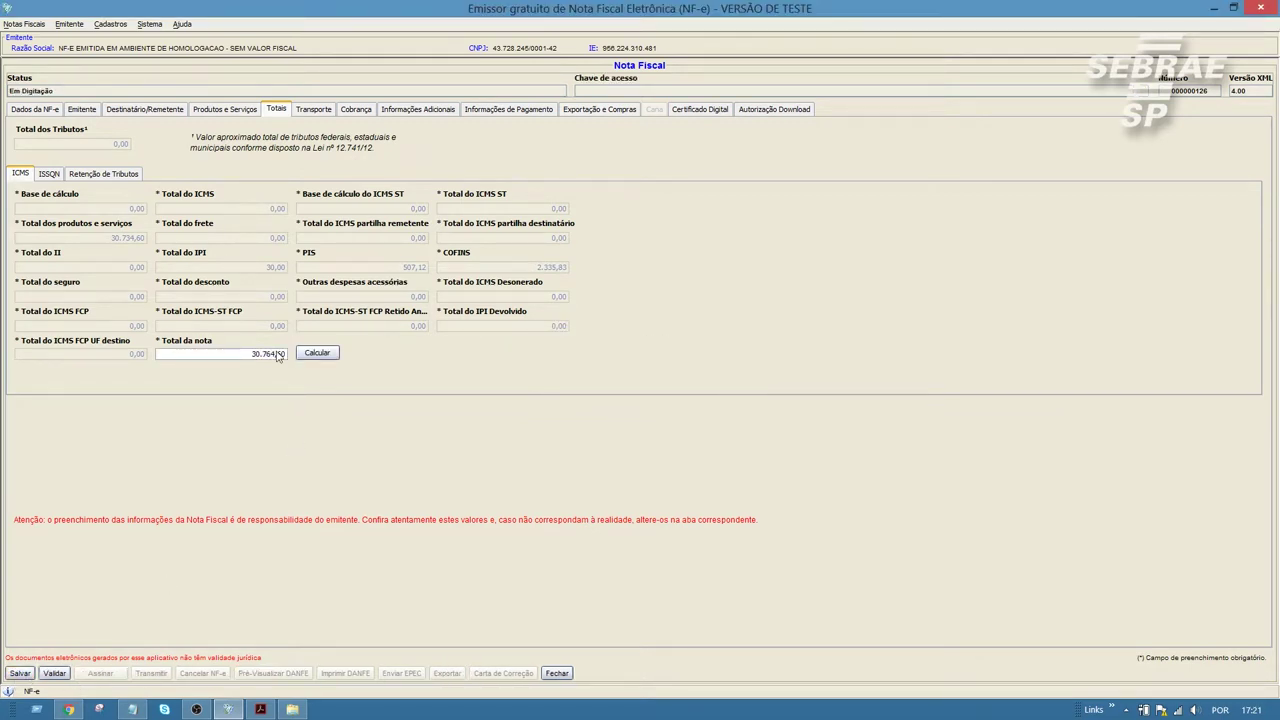
click(248, 107)
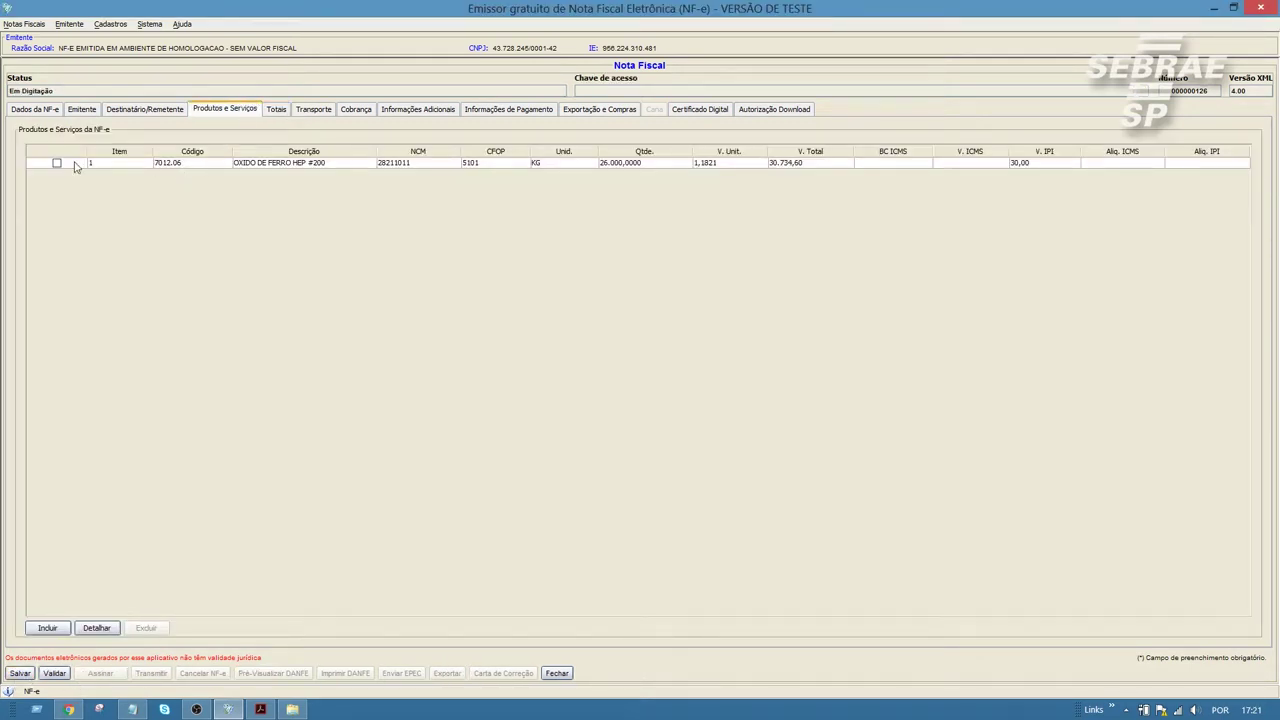
Step: Open item 1's tax fields and clear the FCP ST percentage value
click(57, 164)
click(101, 630)
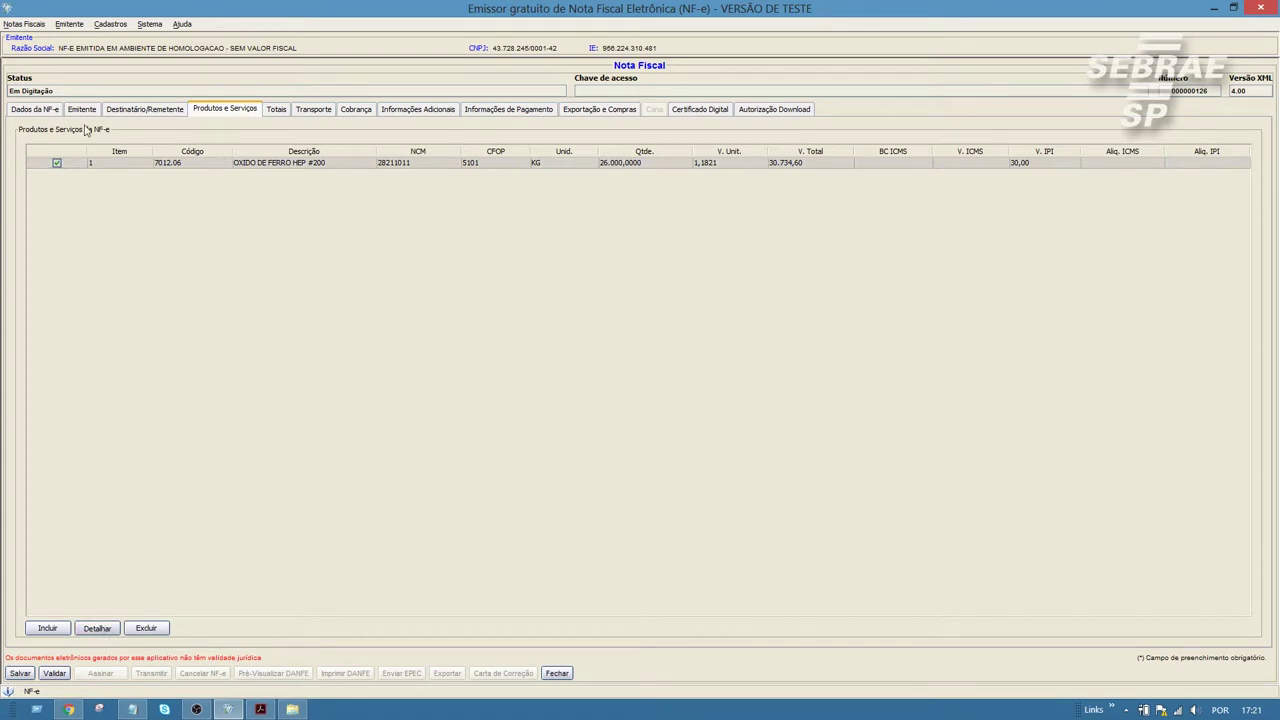
click(62, 57)
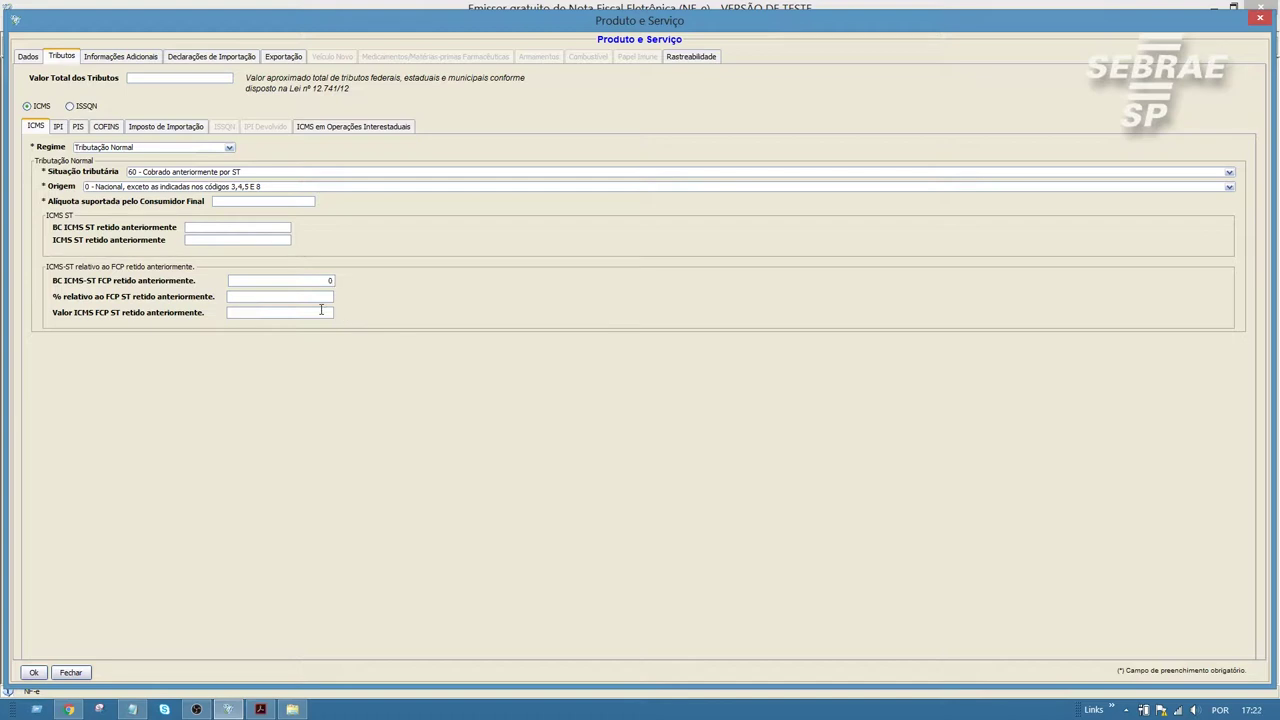
text(0)
mouse_move(316, 297)
mouse_down()
mouse_move(291, 297)
mouse_move(305, 281)
mouse_up()
key(Delete)
Step: Set the ICMS regime to Tributação Normal, situação 60, national origin, and confirm the item
click(229, 148)
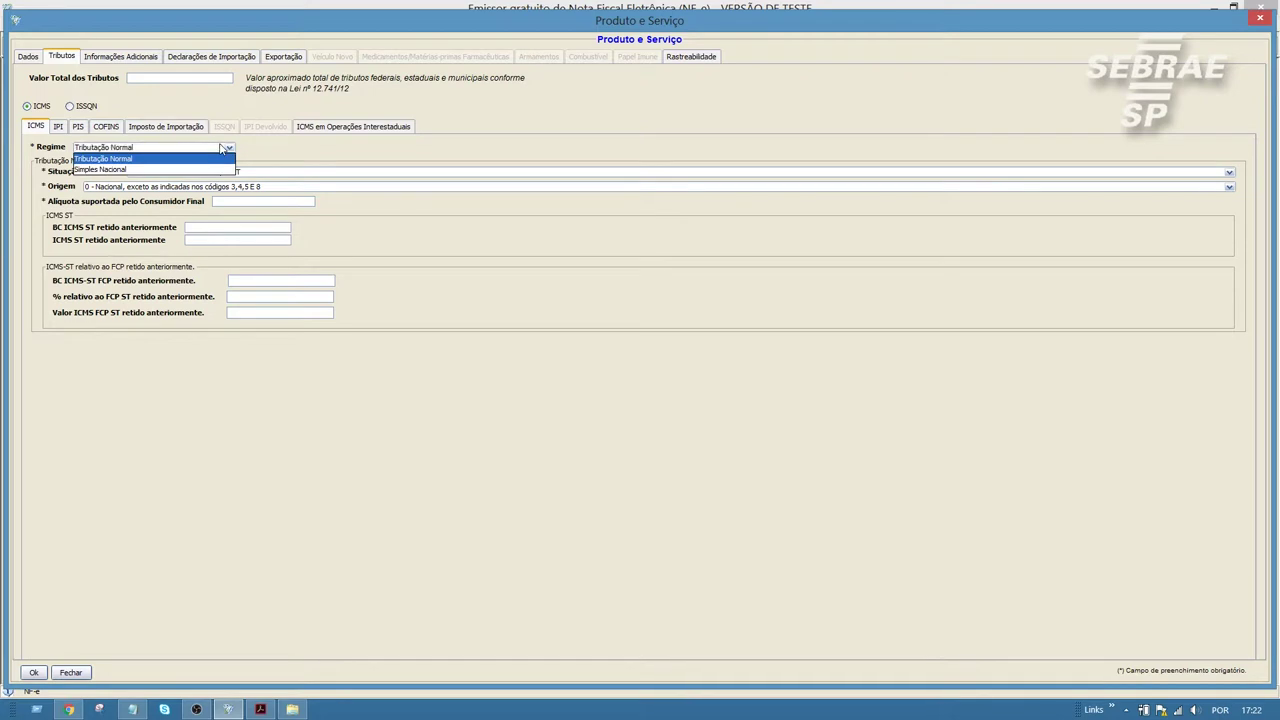
click(121, 170)
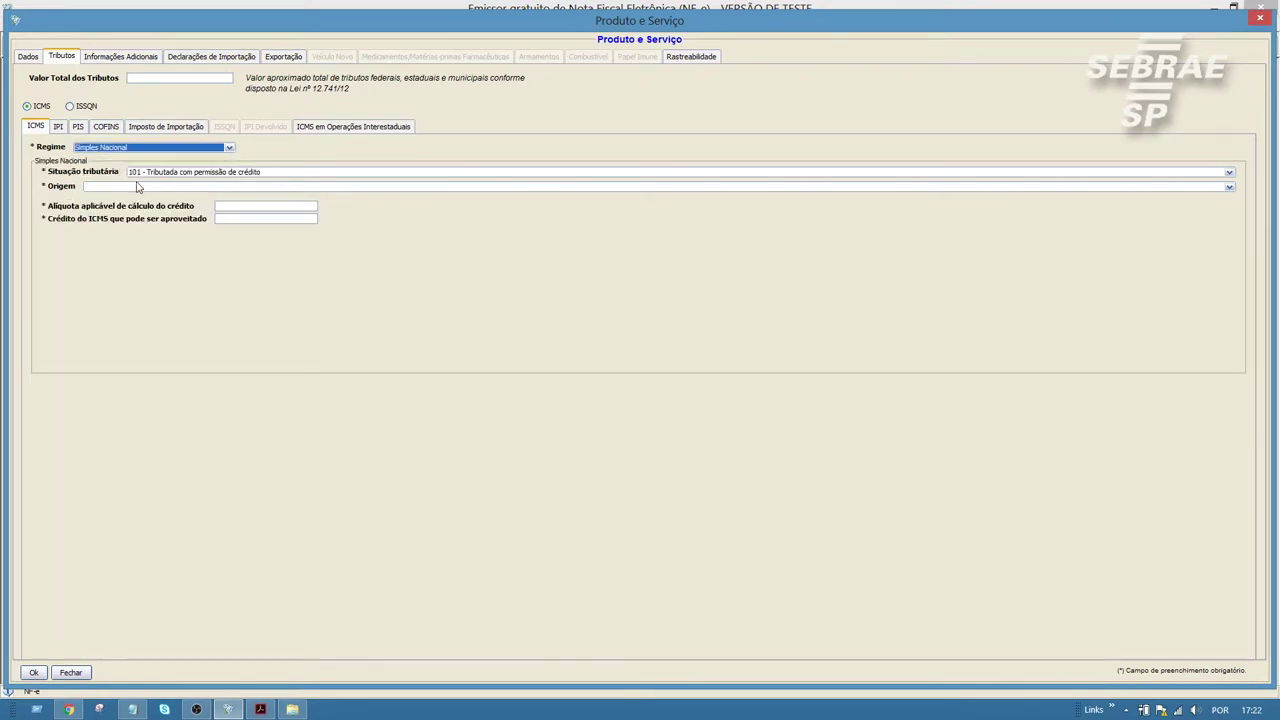
click(140, 187)
click(139, 198)
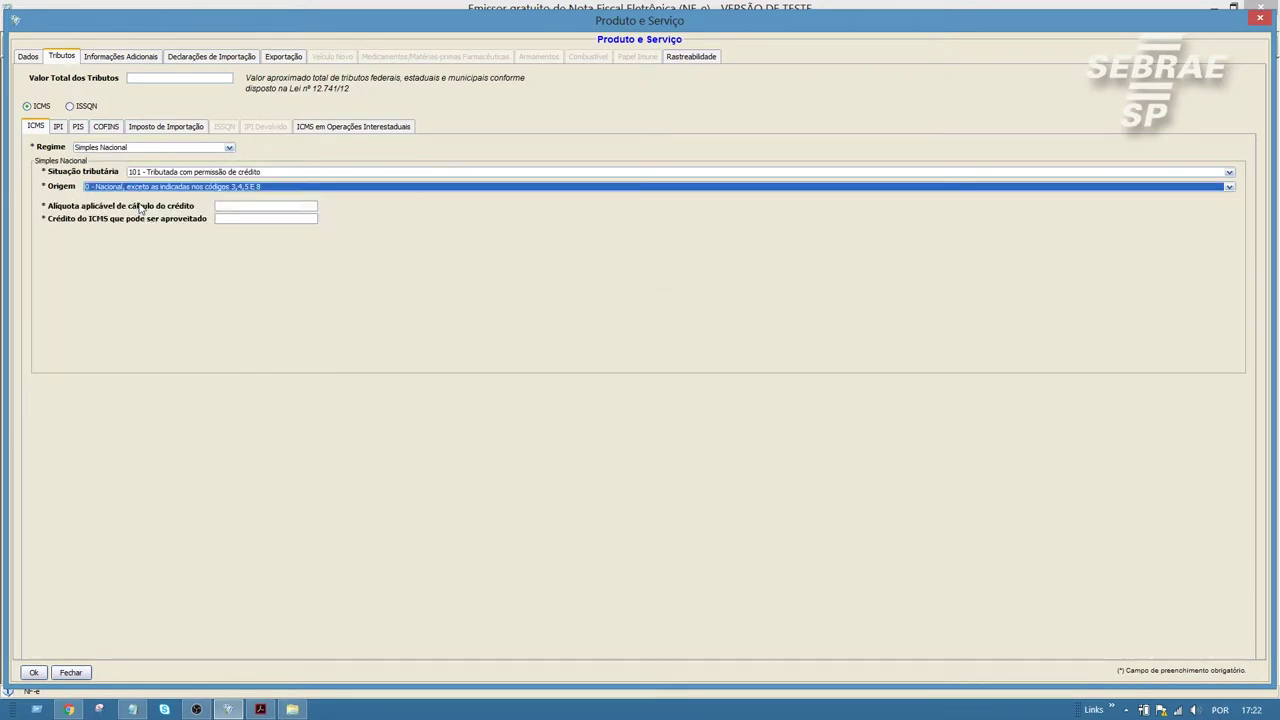
click(254, 208)
click(216, 174)
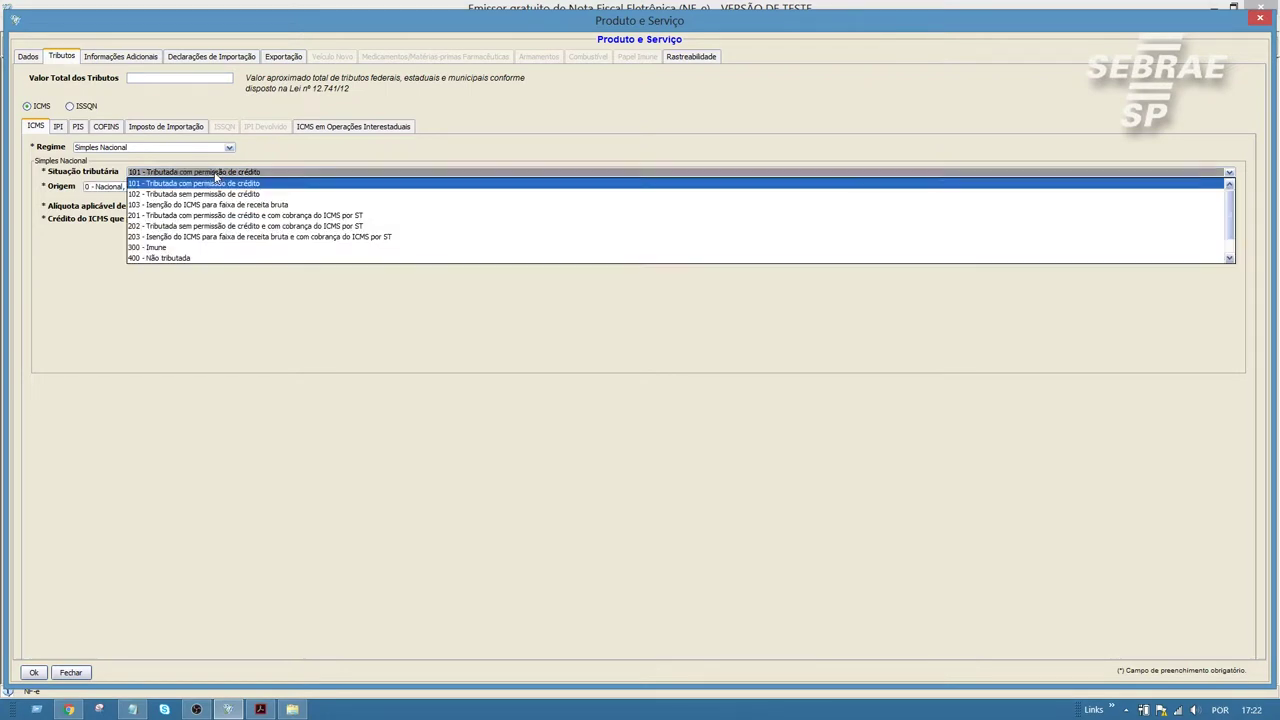
click(182, 147)
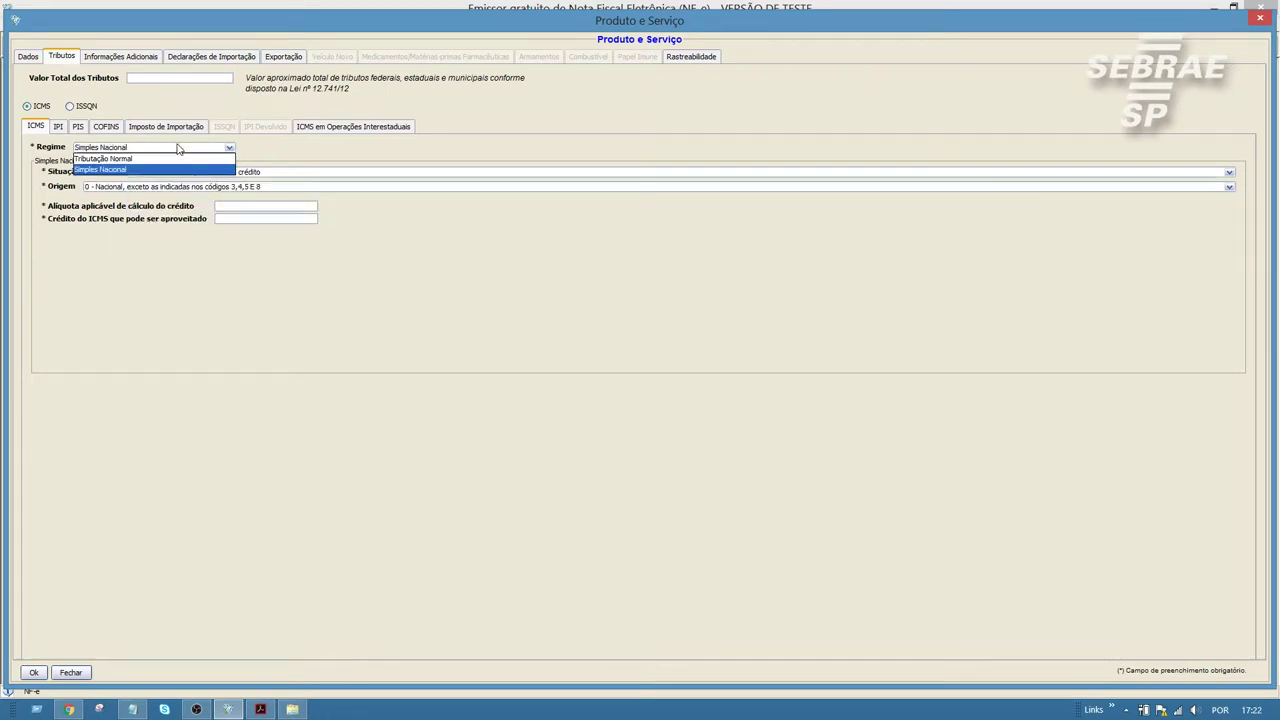
click(121, 160)
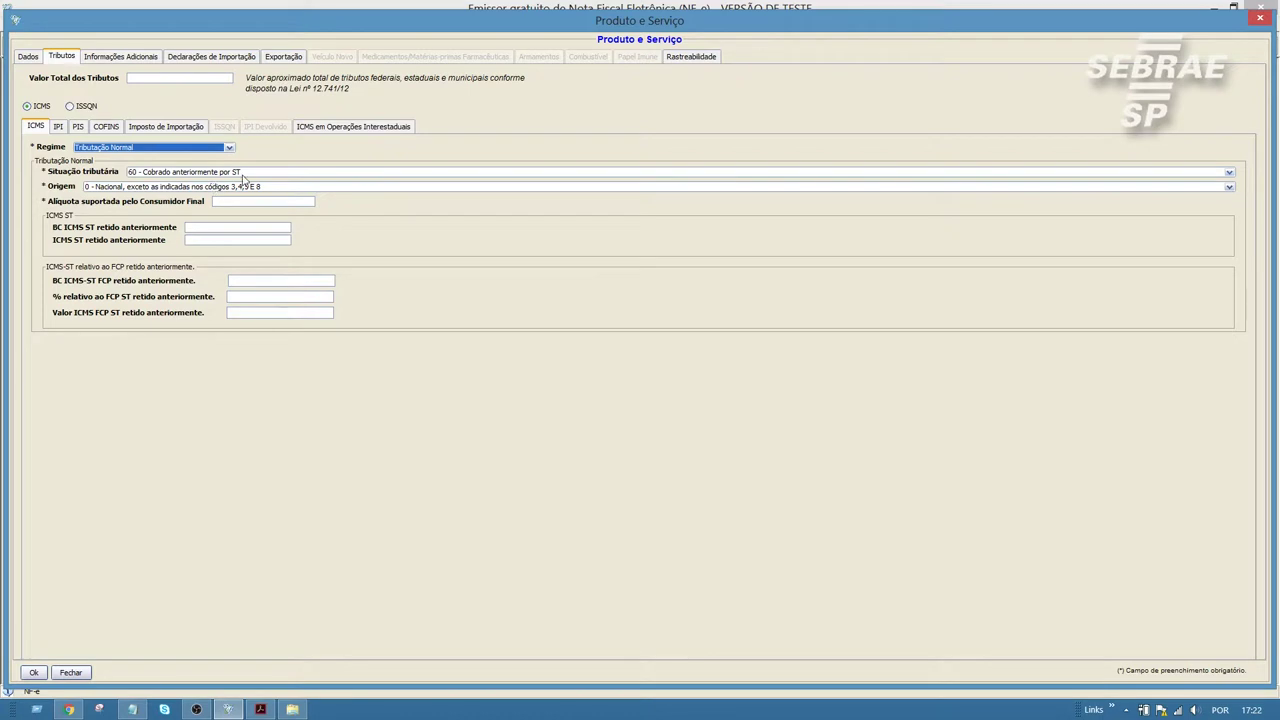
click(33, 673)
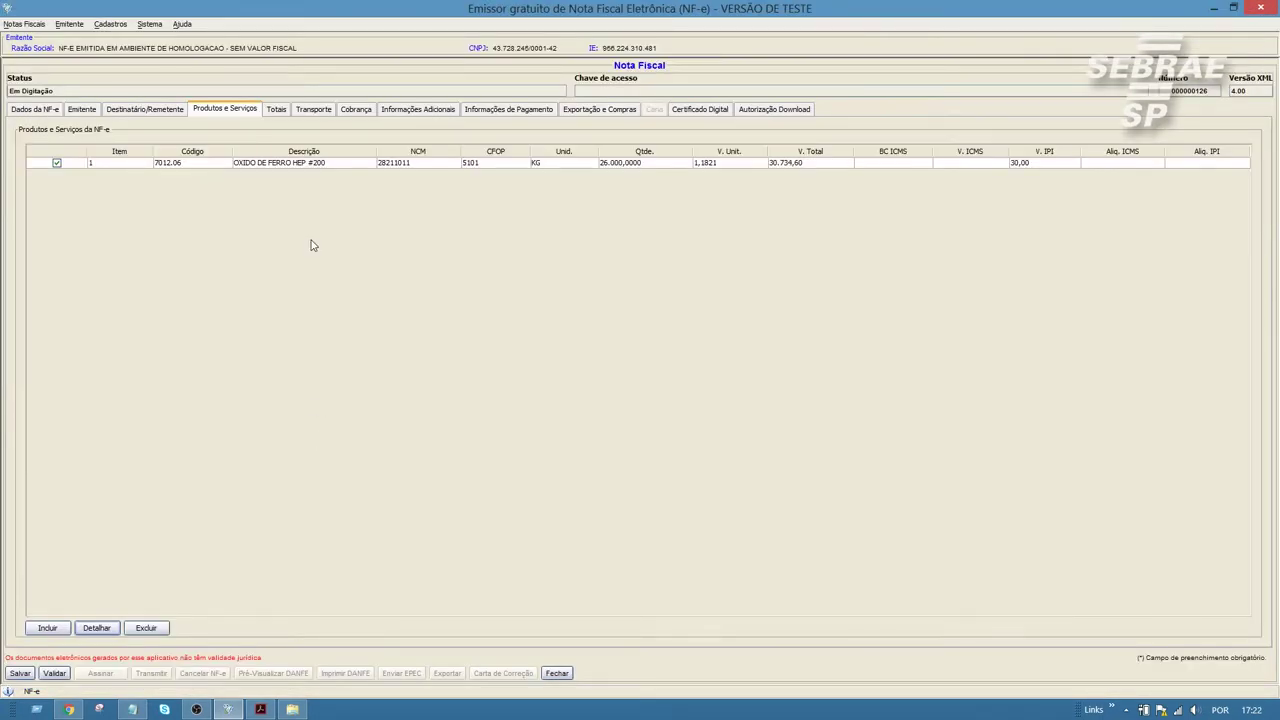
Step: Show the Cobrança tab with fatura 30.734,60 split into two 15.367,30 duplicatas
click(274, 112)
click(358, 112)
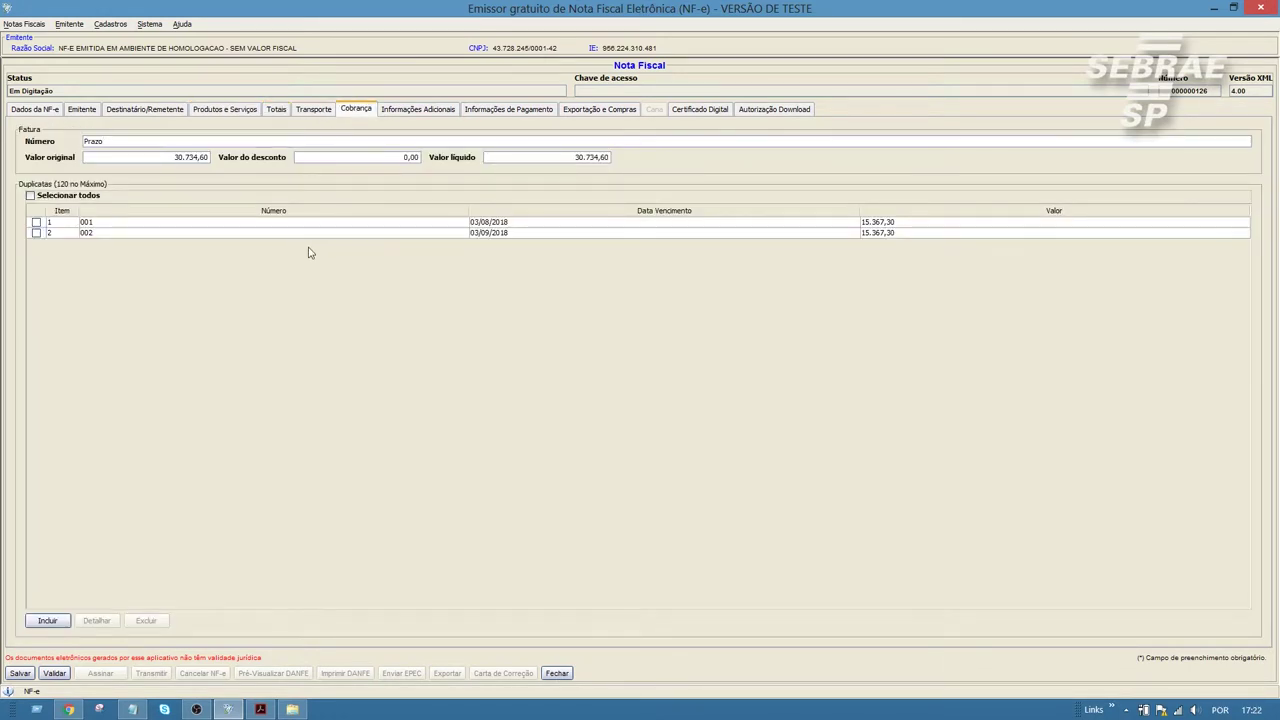
click(280, 112)
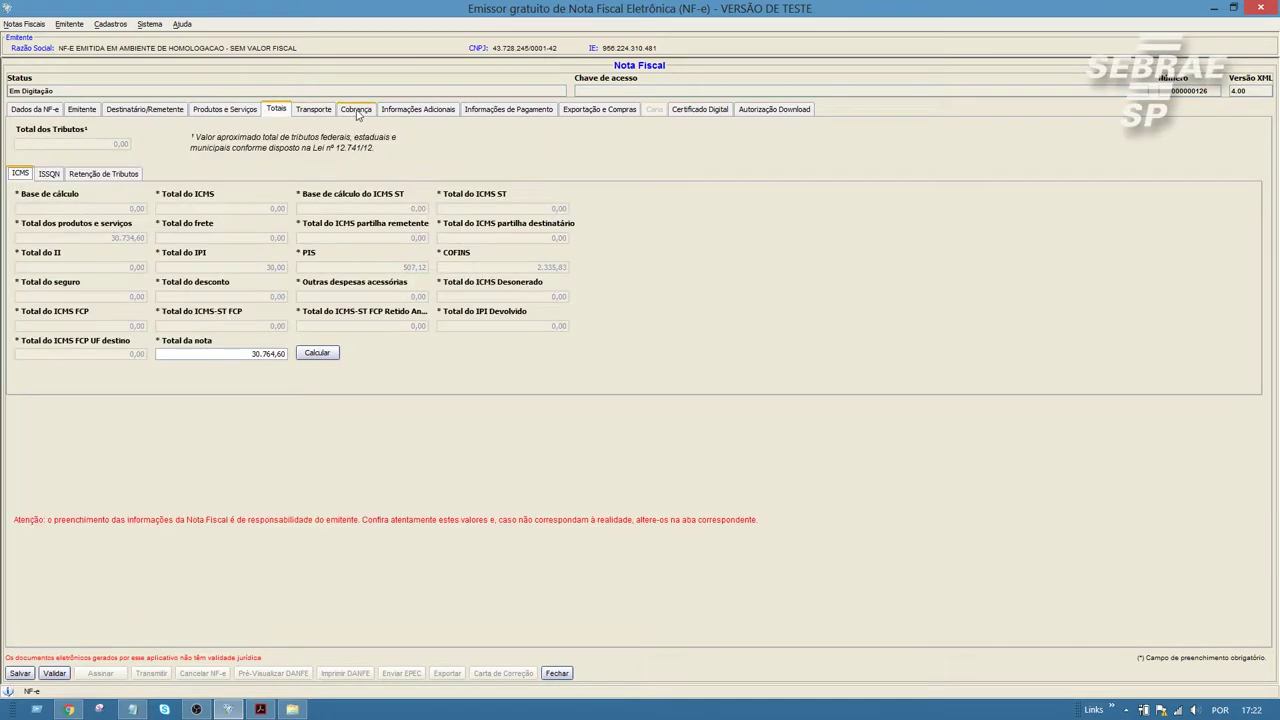
click(366, 112)
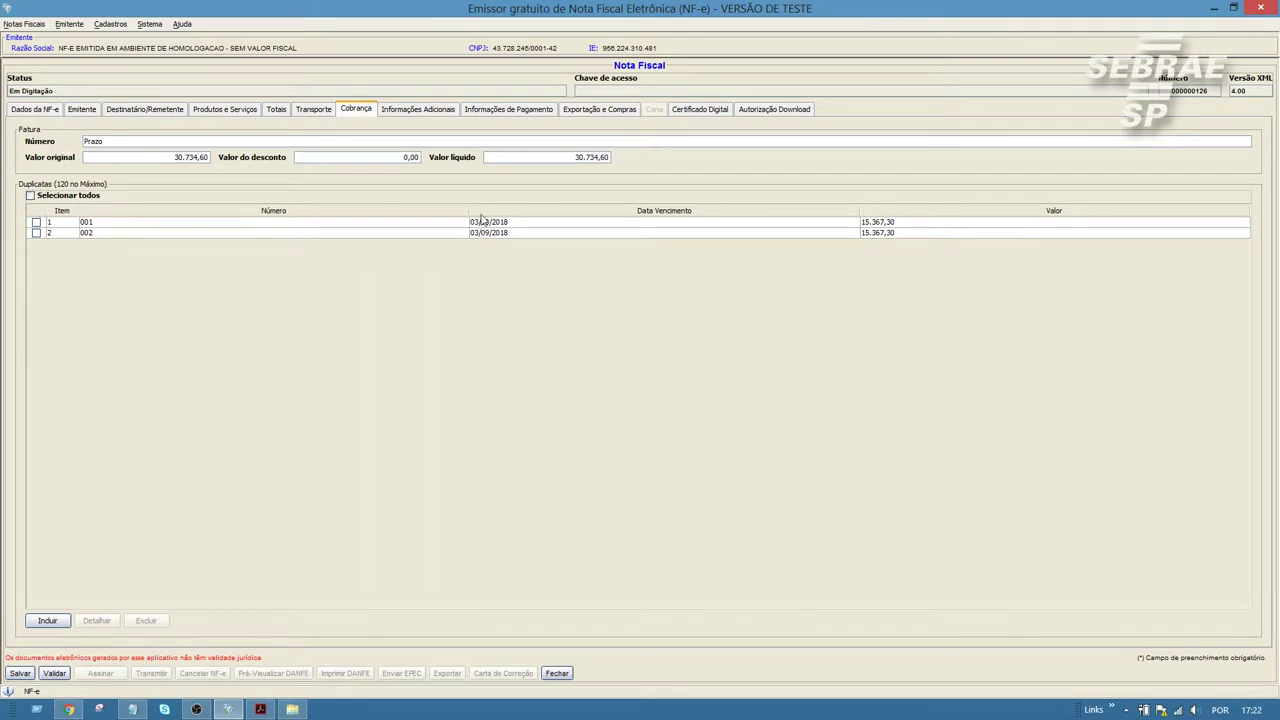
click(876, 232)
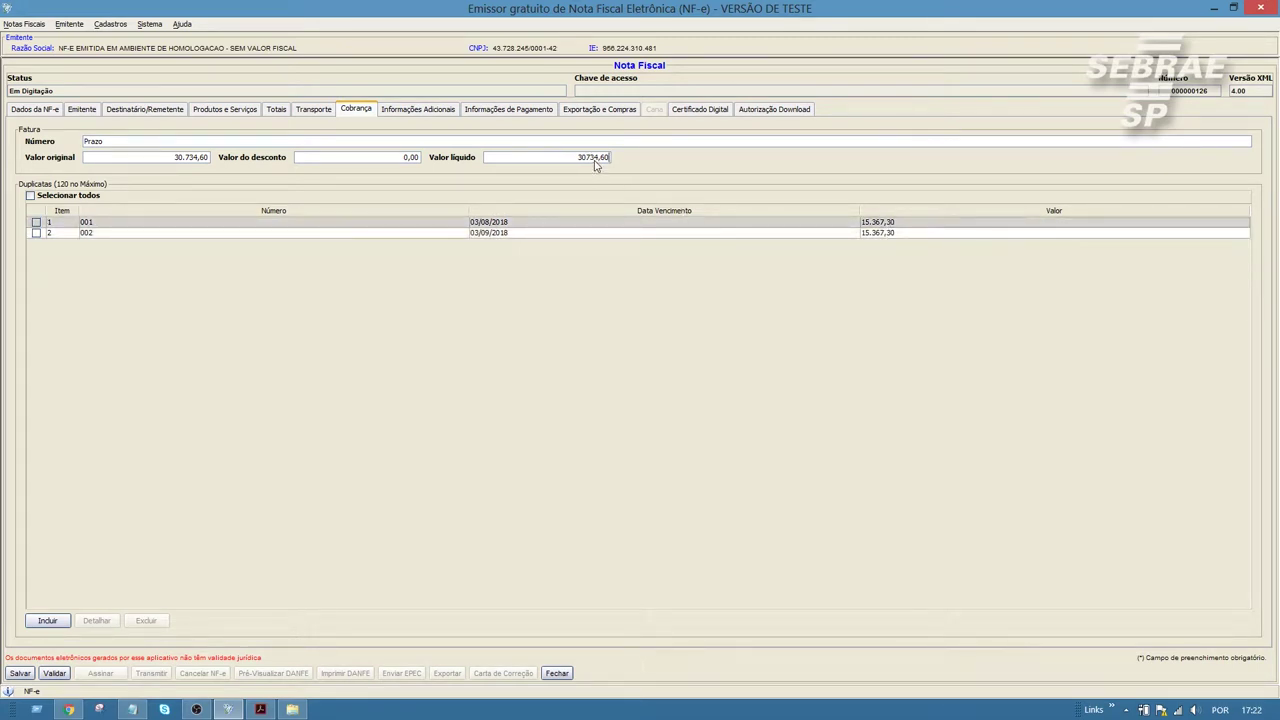
Step: Check the fatura's original, discount and net values, then bring up the NF-e technical manual
drag(566, 159, 619, 161)
click(156, 141)
drag(209, 158, 174, 165)
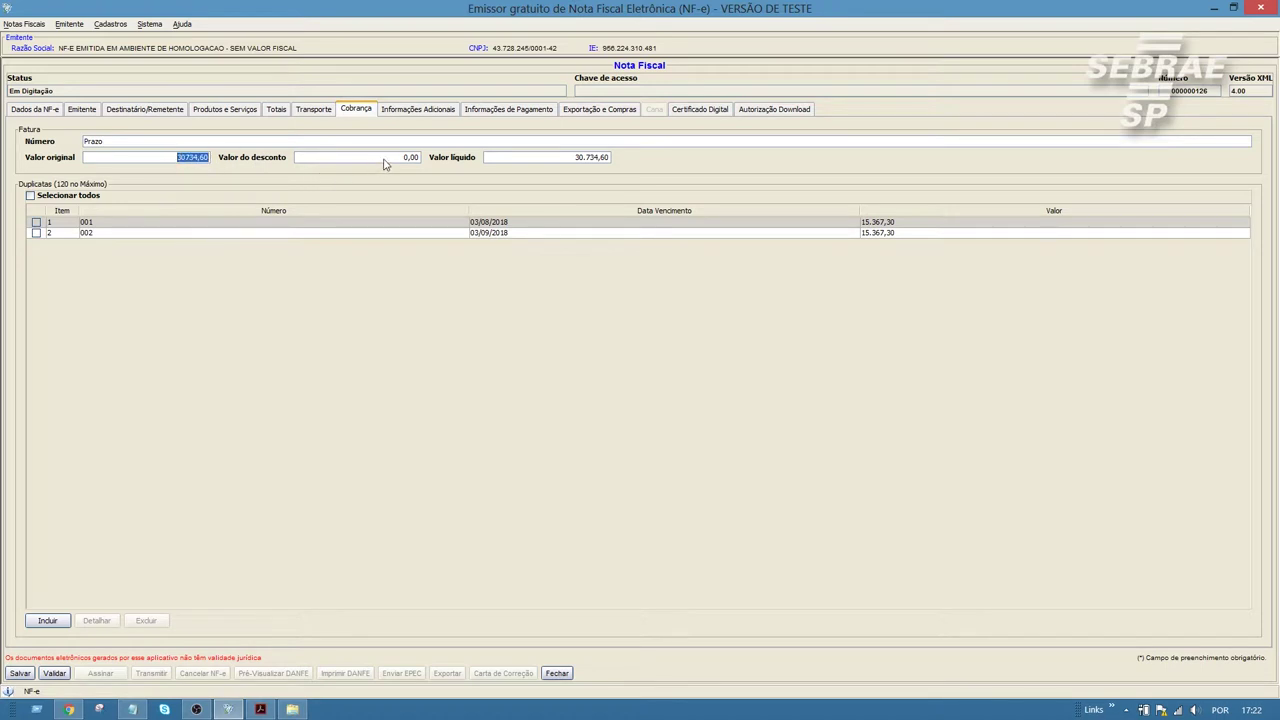
drag(419, 158, 405, 163)
drag(610, 160, 497, 167)
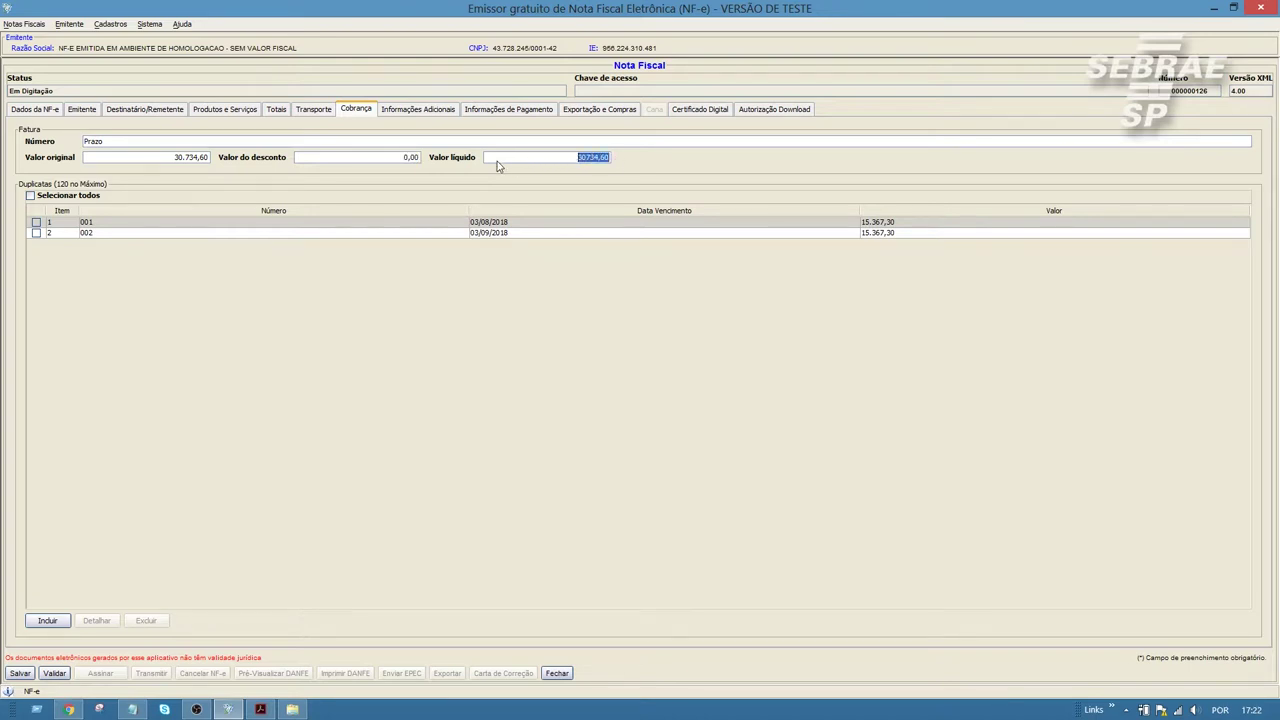
click(449, 146)
click(261, 710)
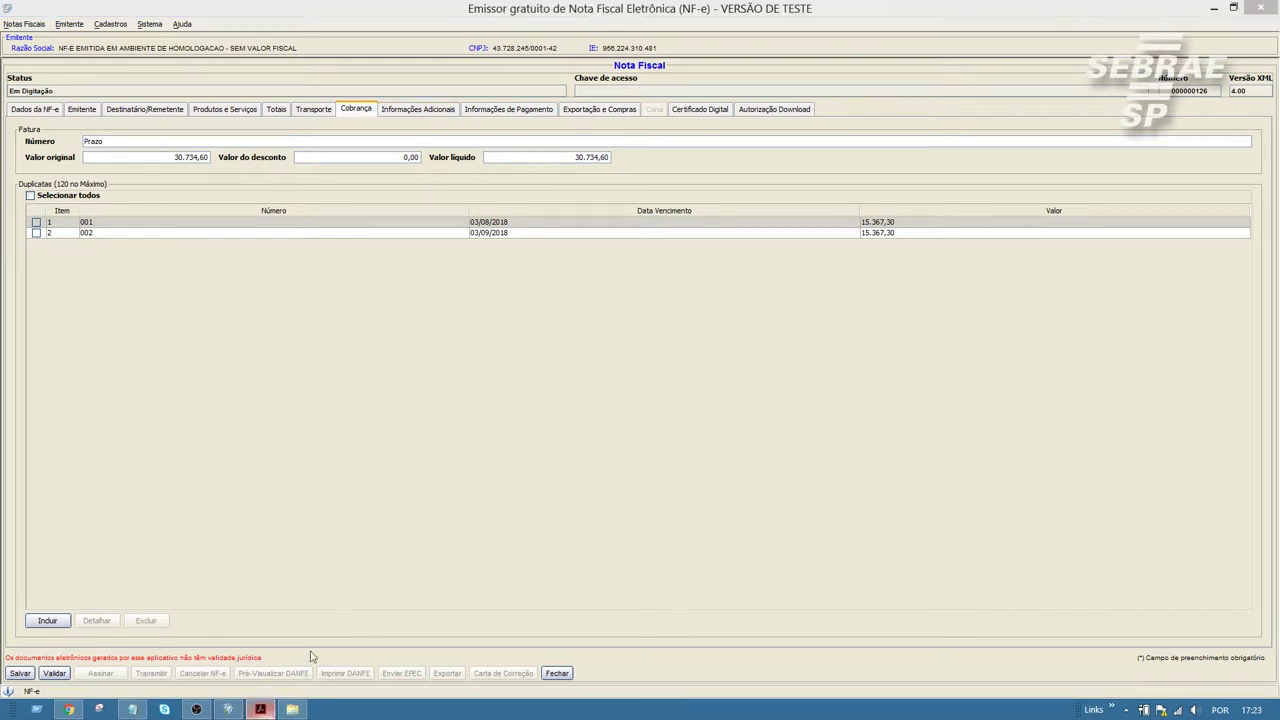
scroll(484, 364, down, 4)
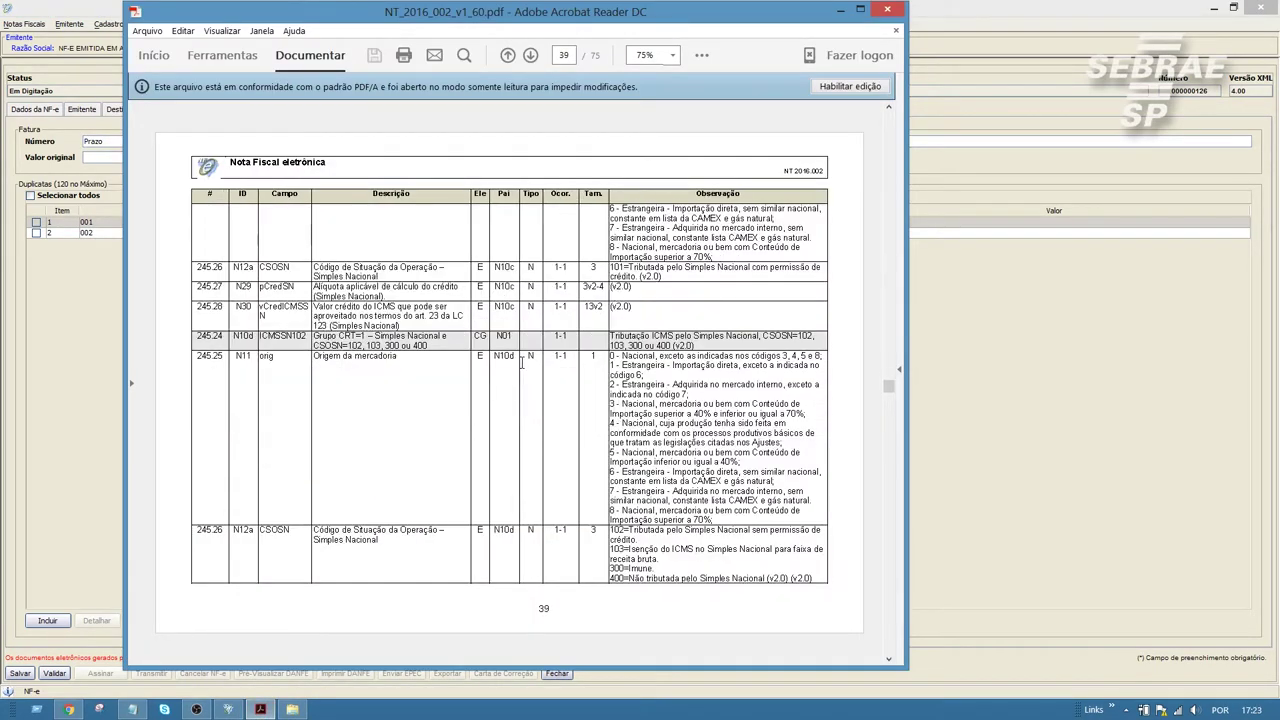
scroll(521, 365, down, 3)
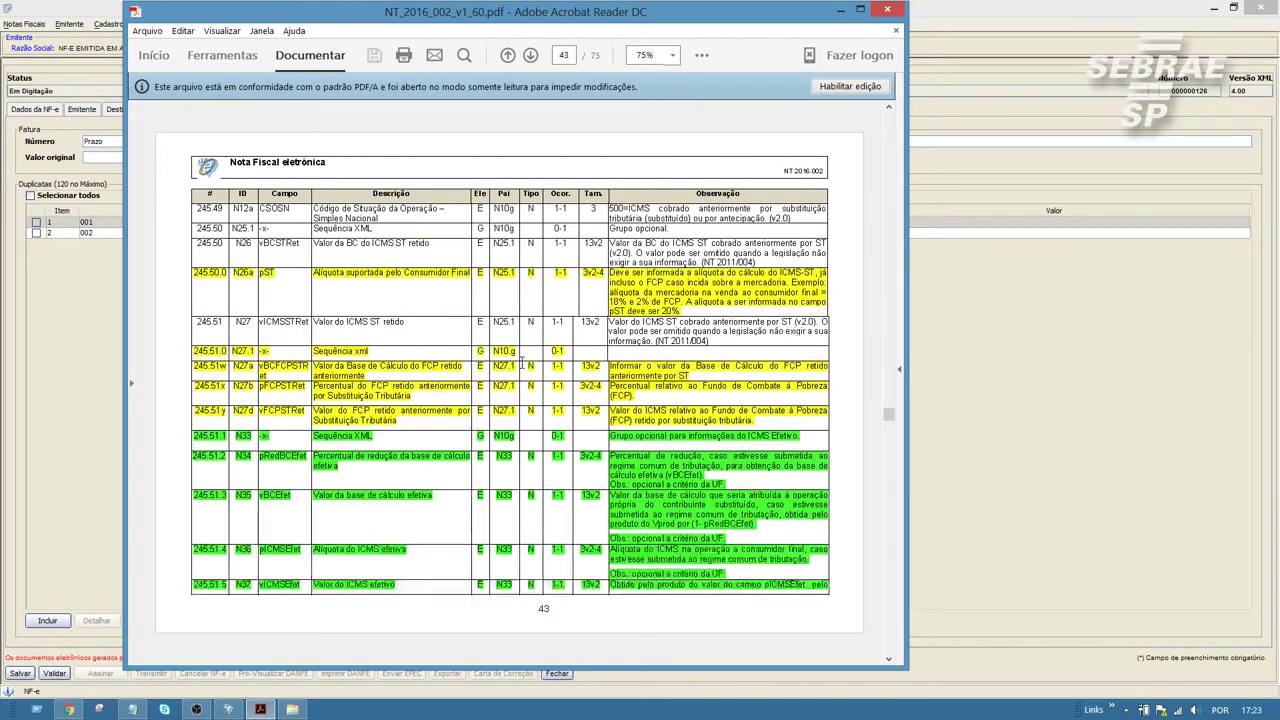
scroll(521, 365, down, 2)
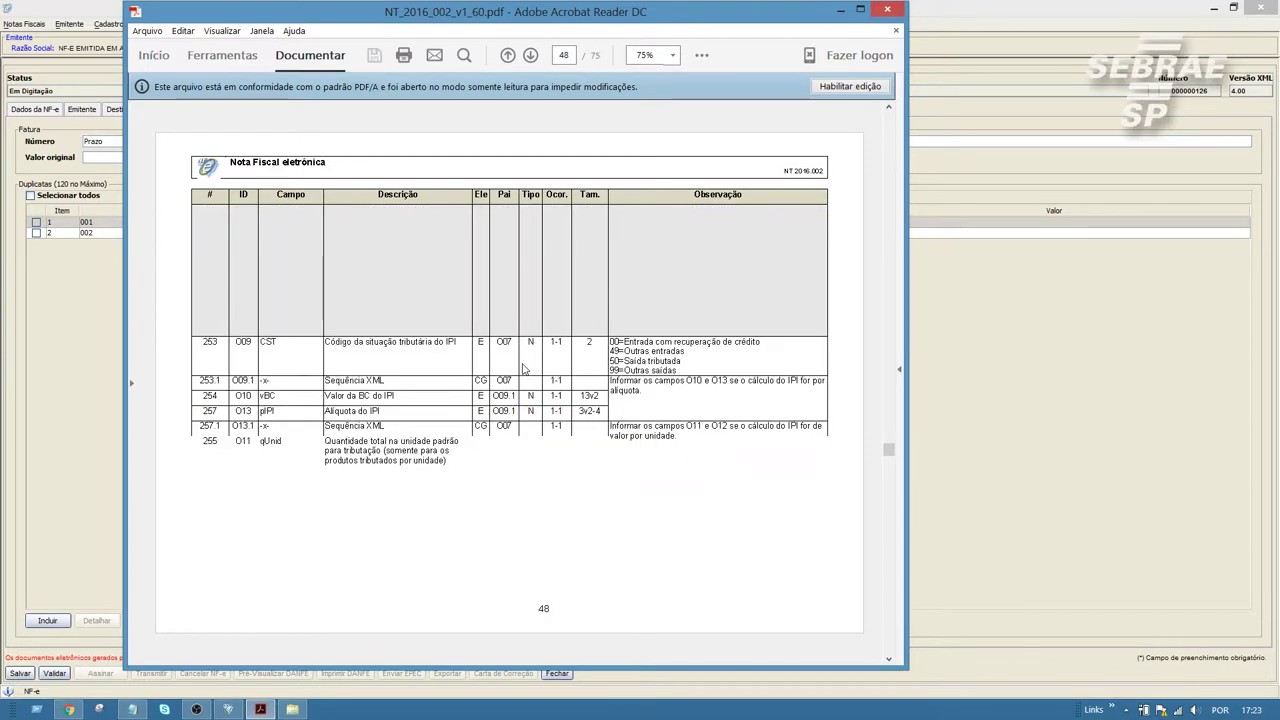
scroll(522, 370, down, 2)
scroll(521, 362, down, 1)
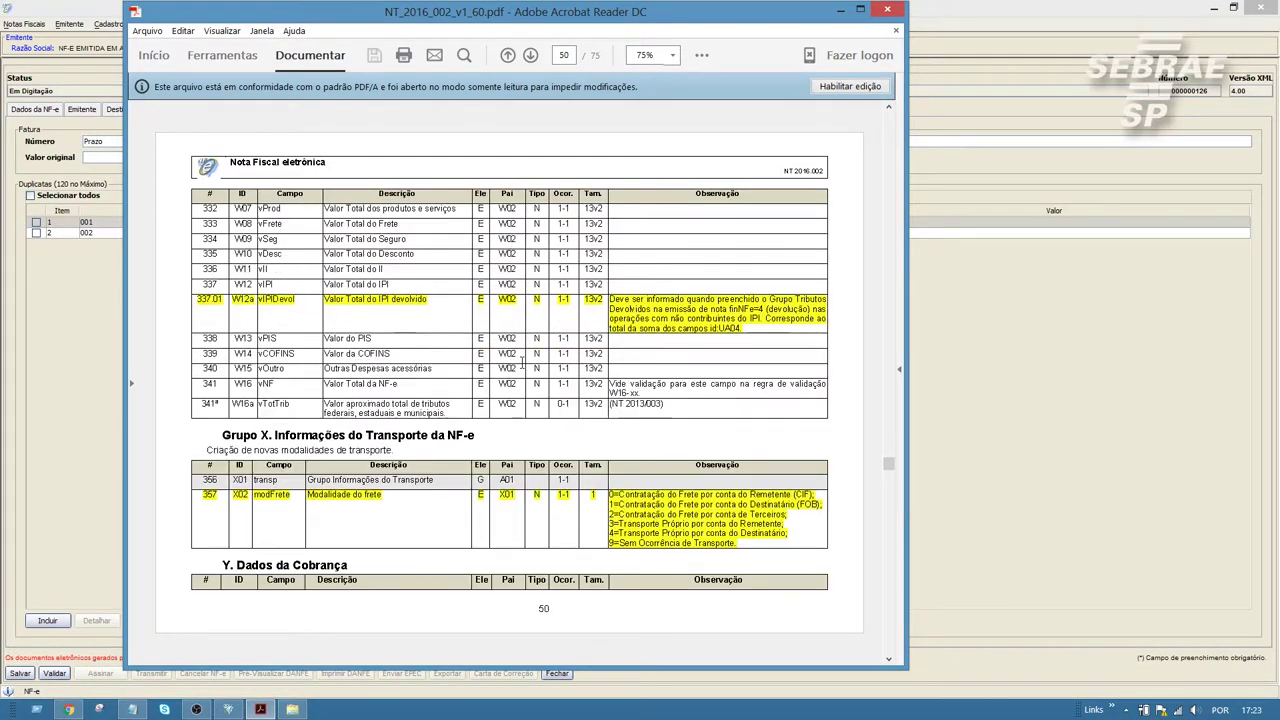
scroll(409, 432, down, 1)
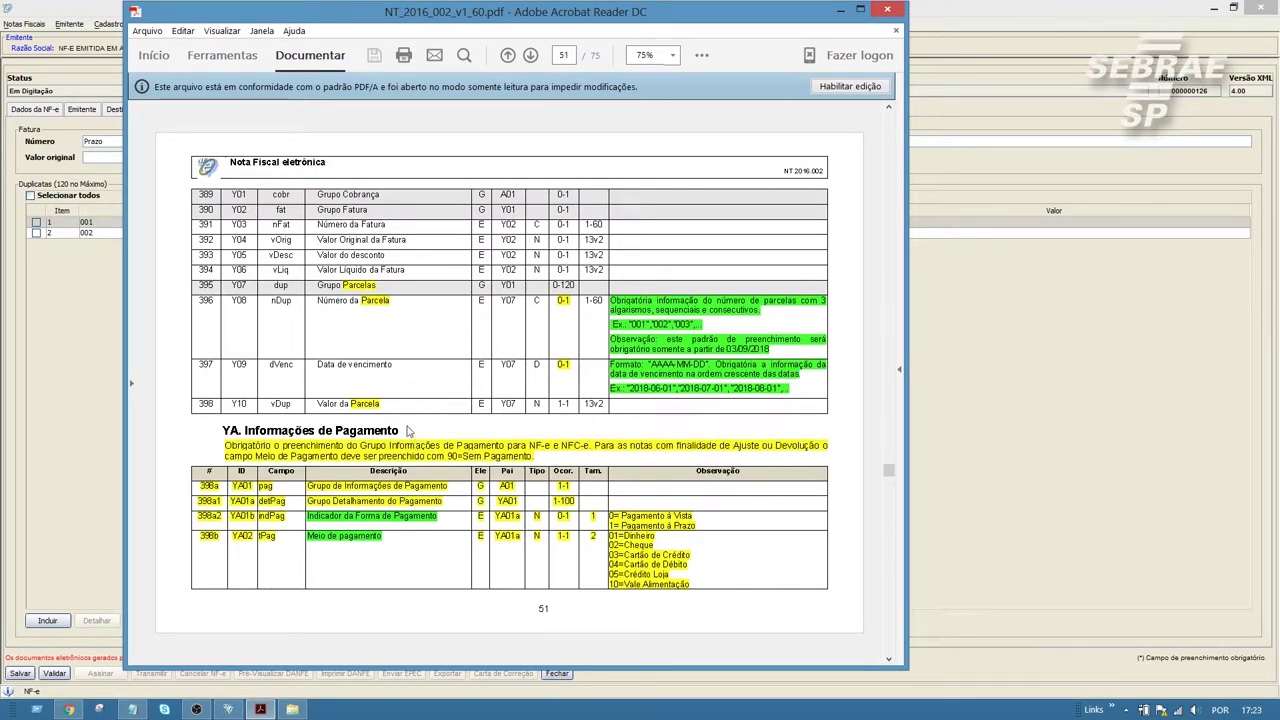
scroll(335, 347, up, 1)
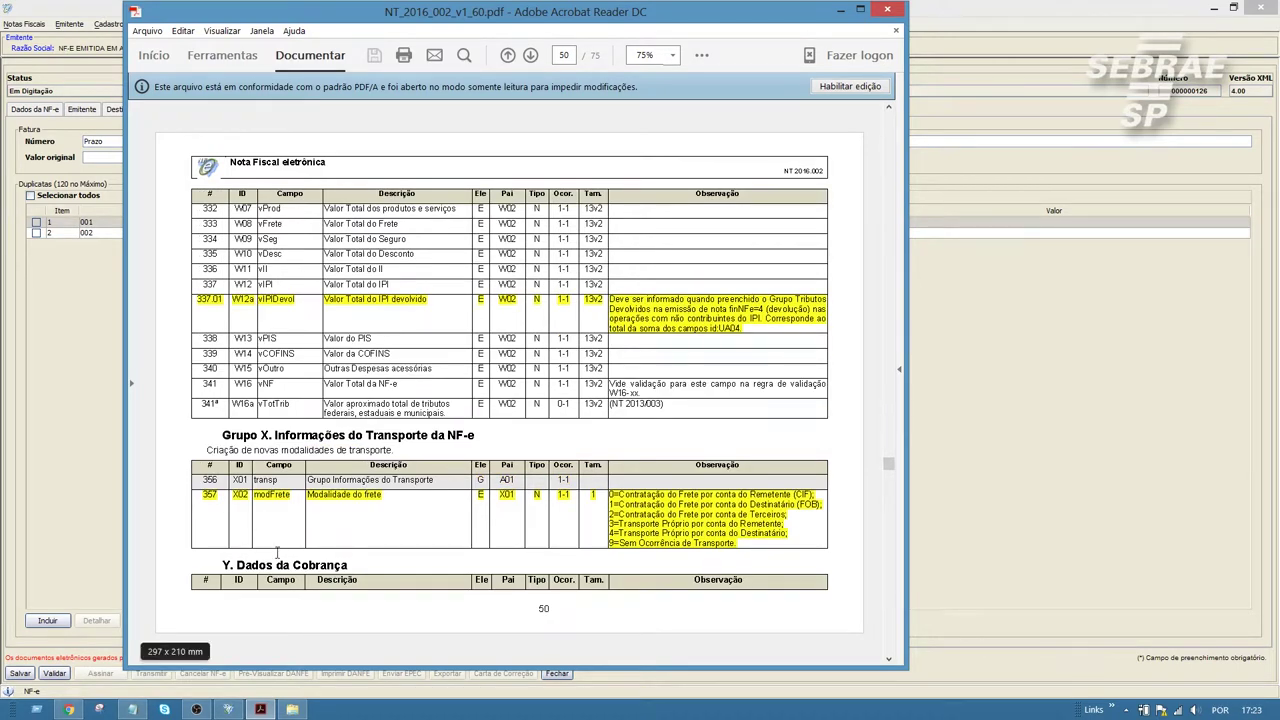
scroll(445, 562, down, 1)
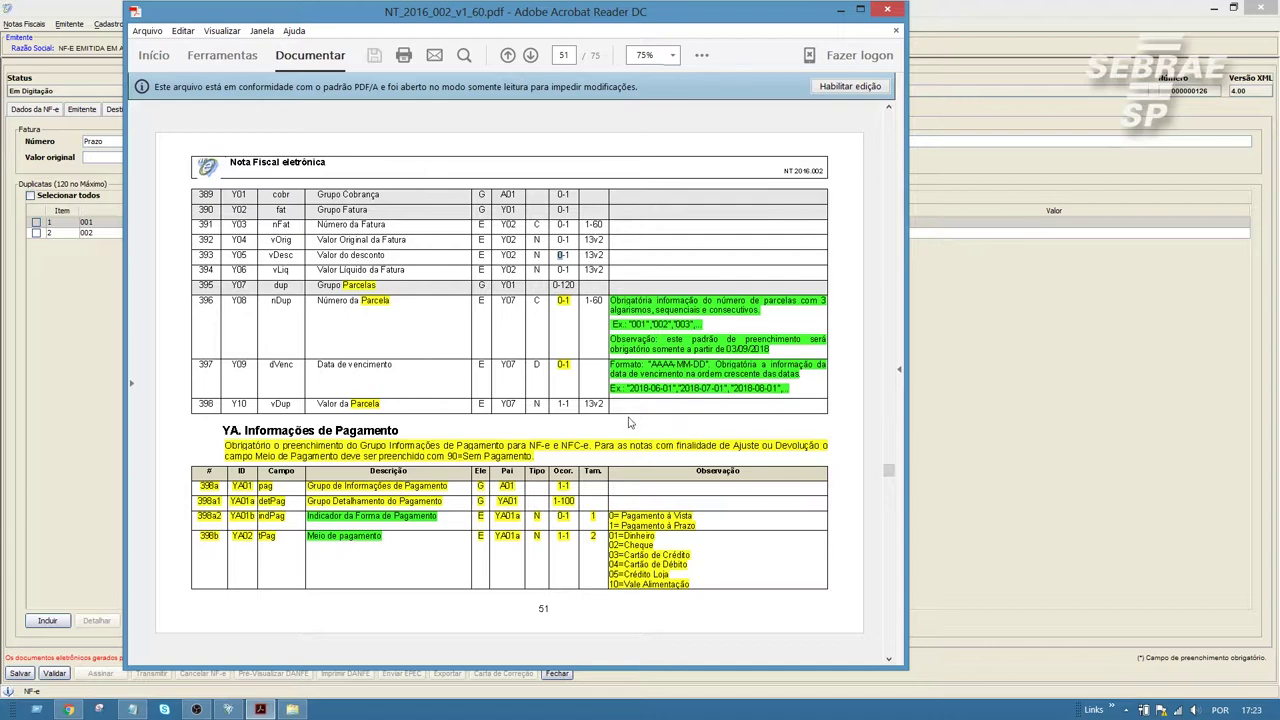
click(840, 9)
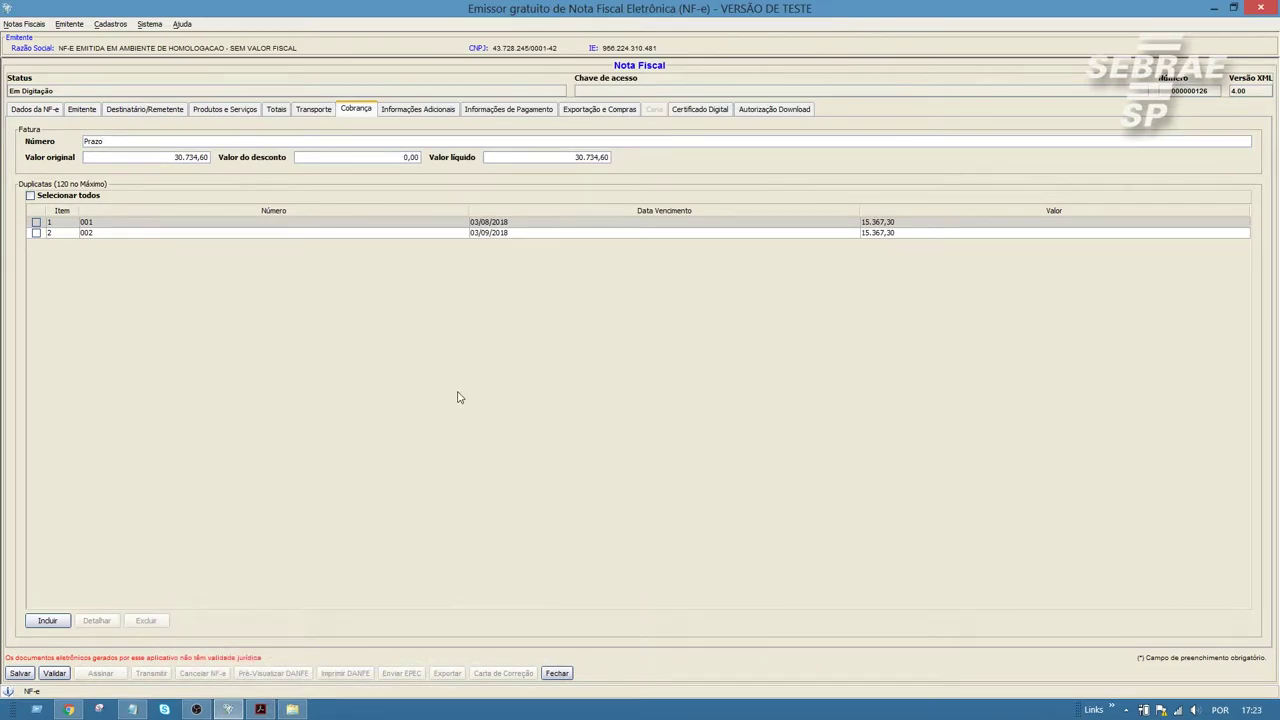
Step: Inspect payment entry 01, leaving its method as 01 - Dinheiro
click(507, 110)
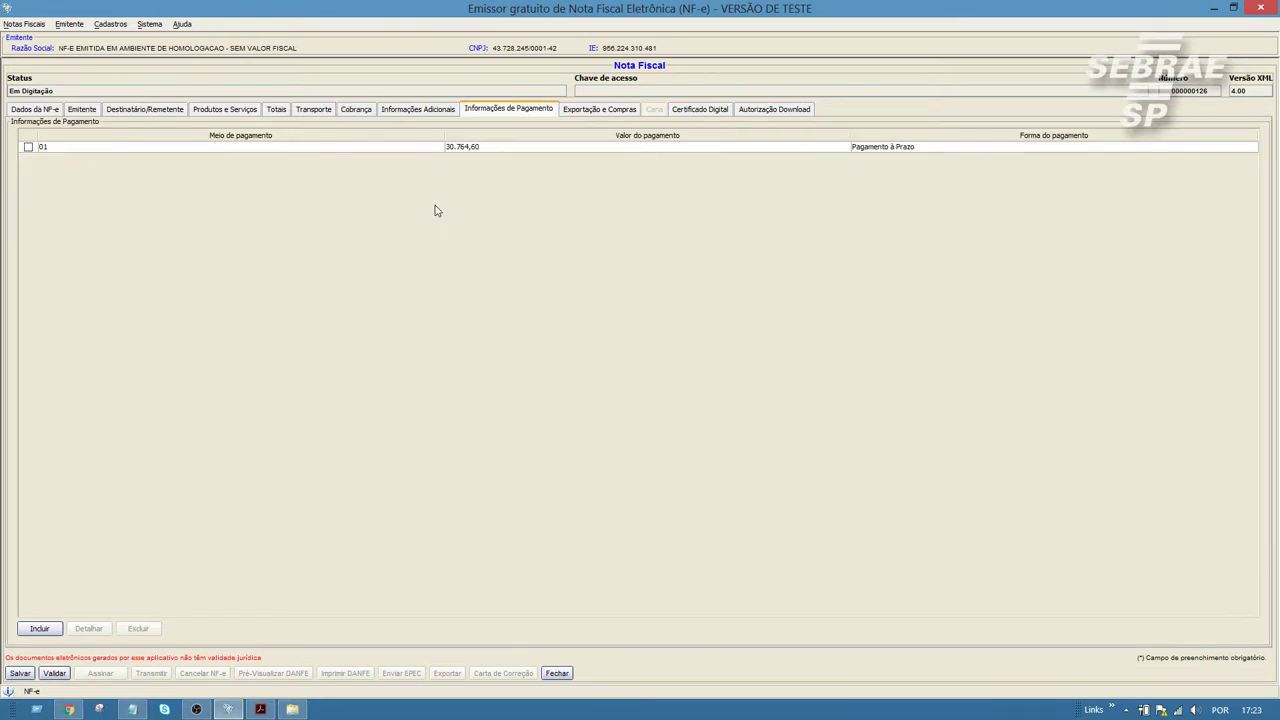
click(28, 147)
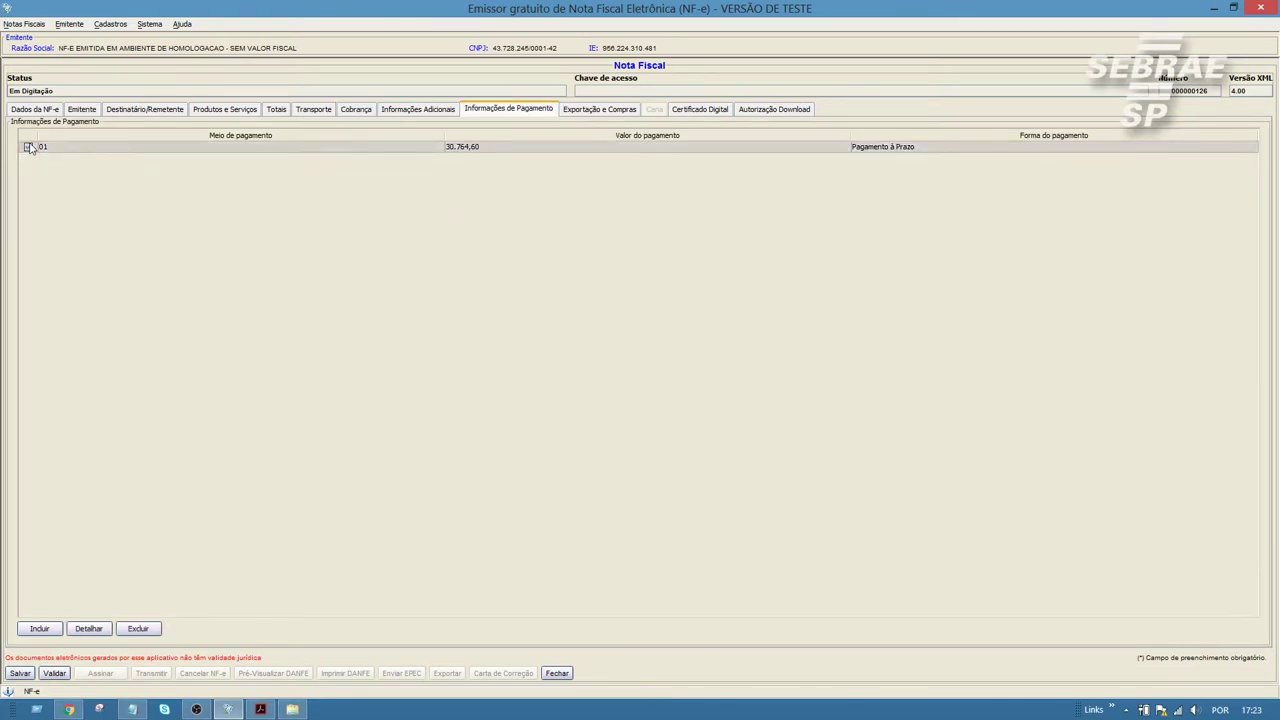
click(89, 629)
click(479, 351)
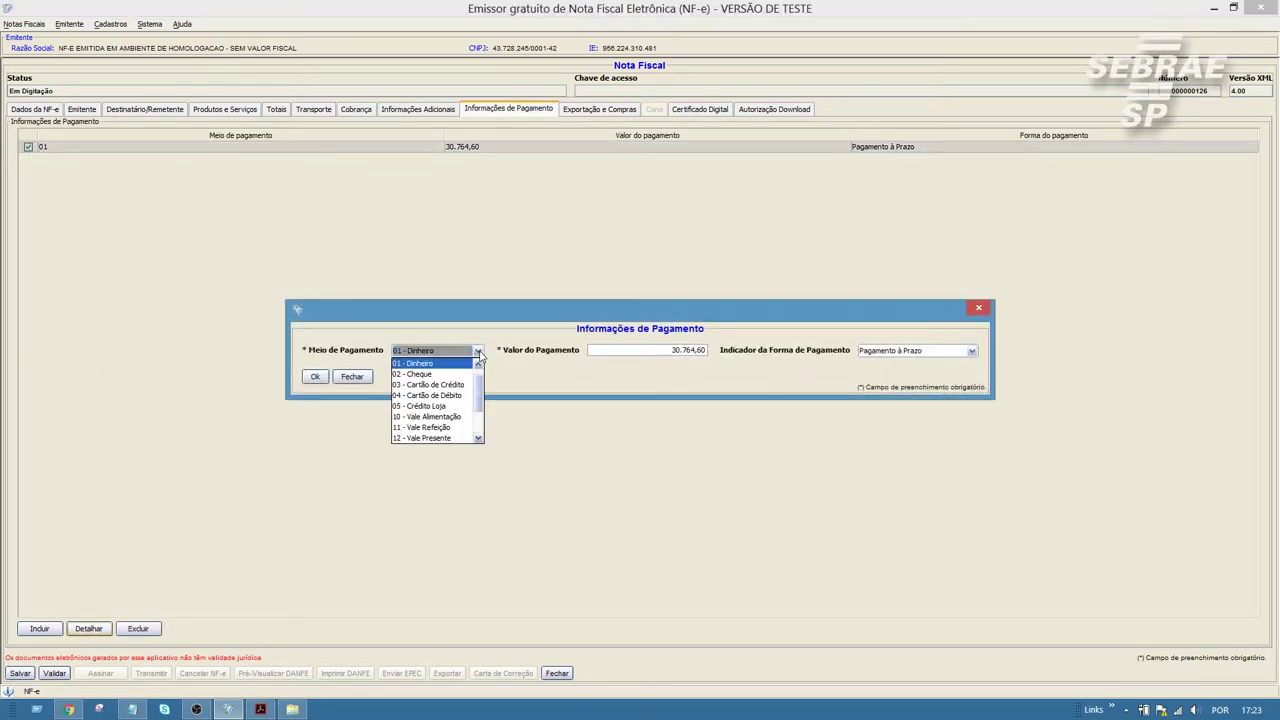
drag(480, 388, 480, 426)
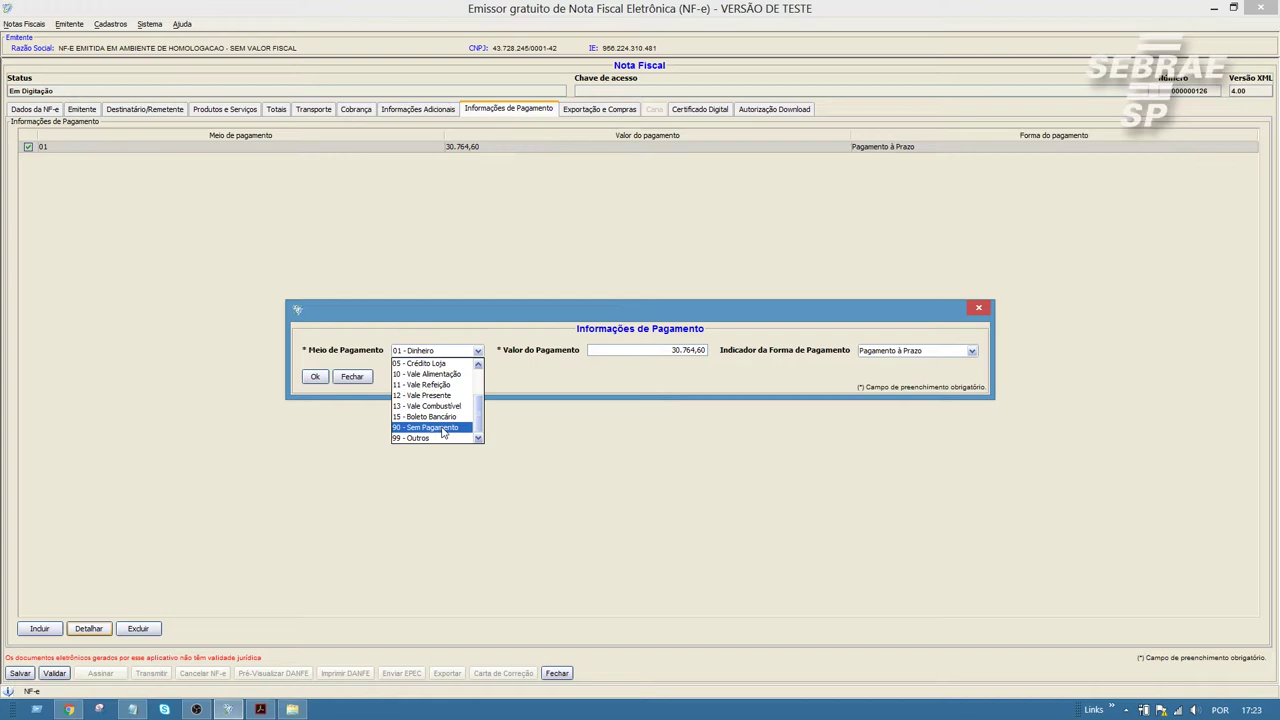
click(352, 378)
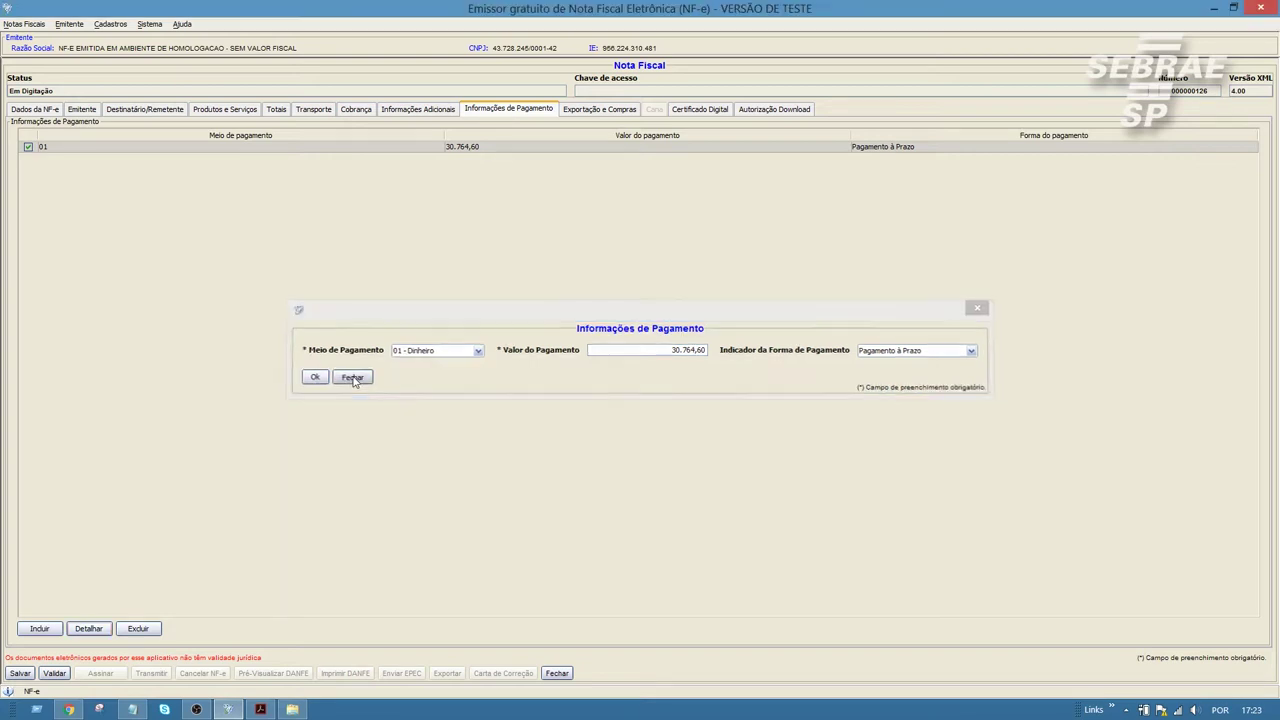
Step: Check the invoice purpose, then revisit payment 01 and close it unchanged
click(34, 109)
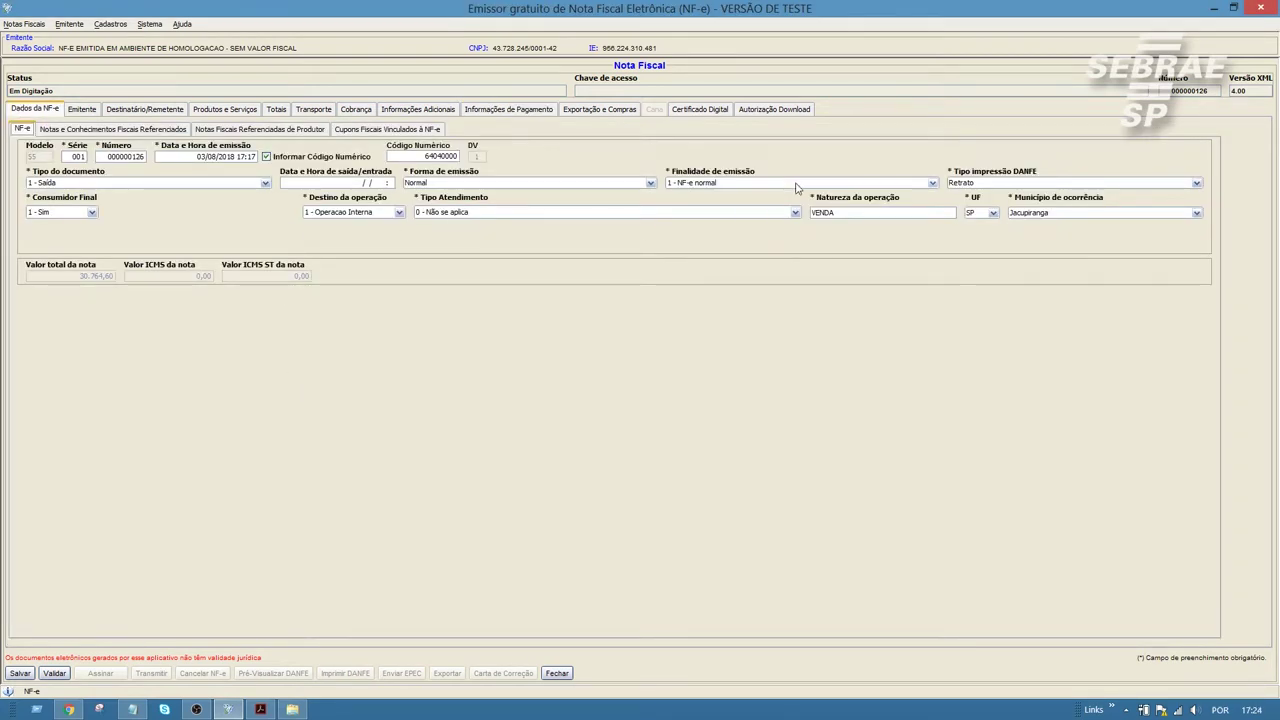
click(798, 184)
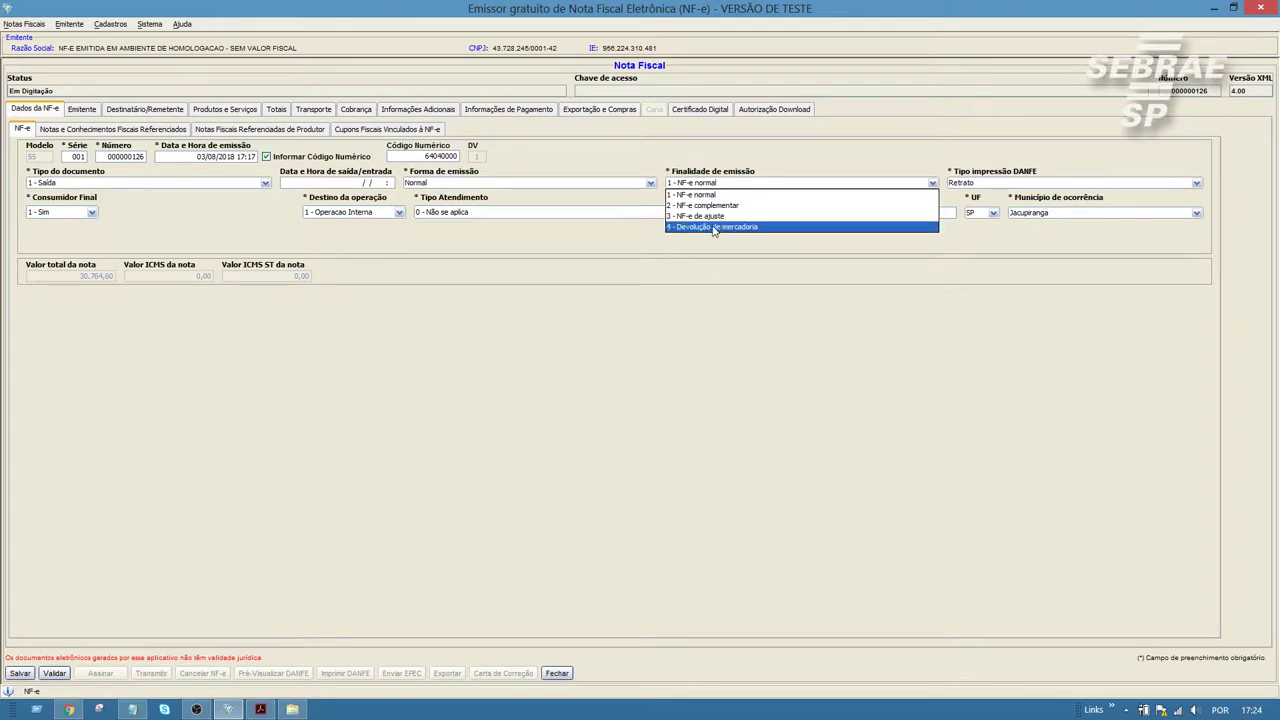
click(724, 258)
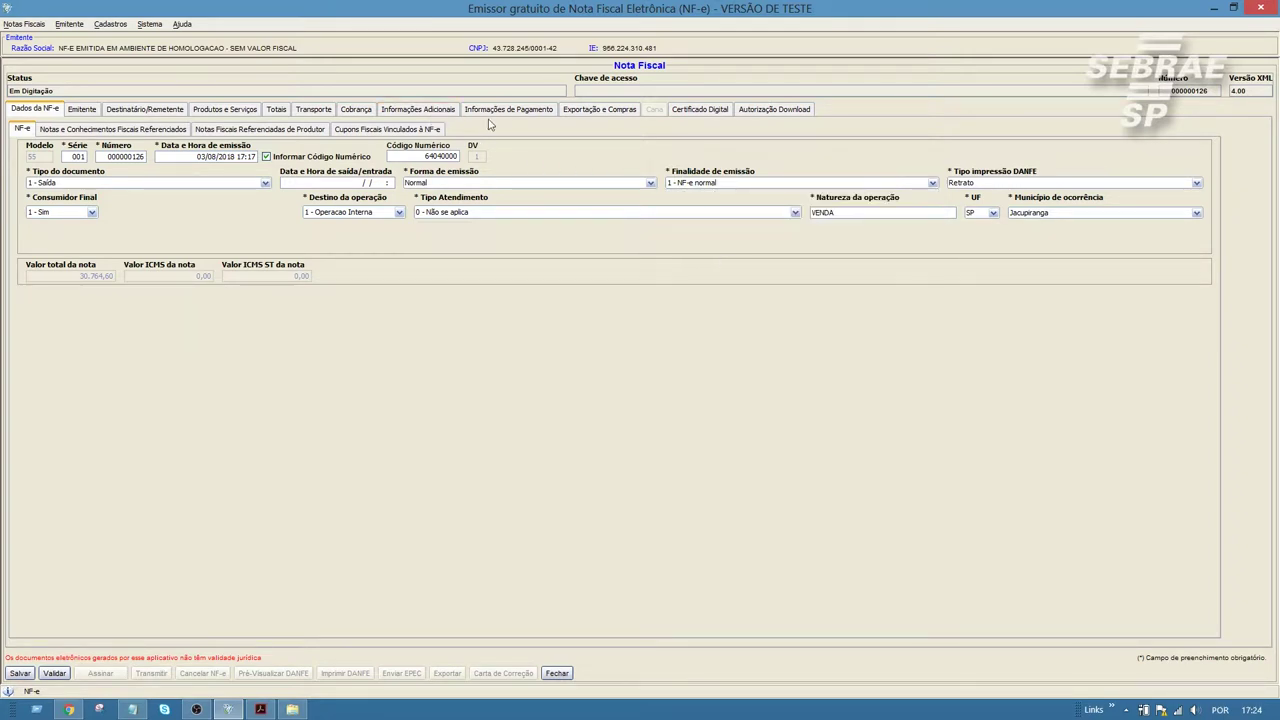
click(495, 112)
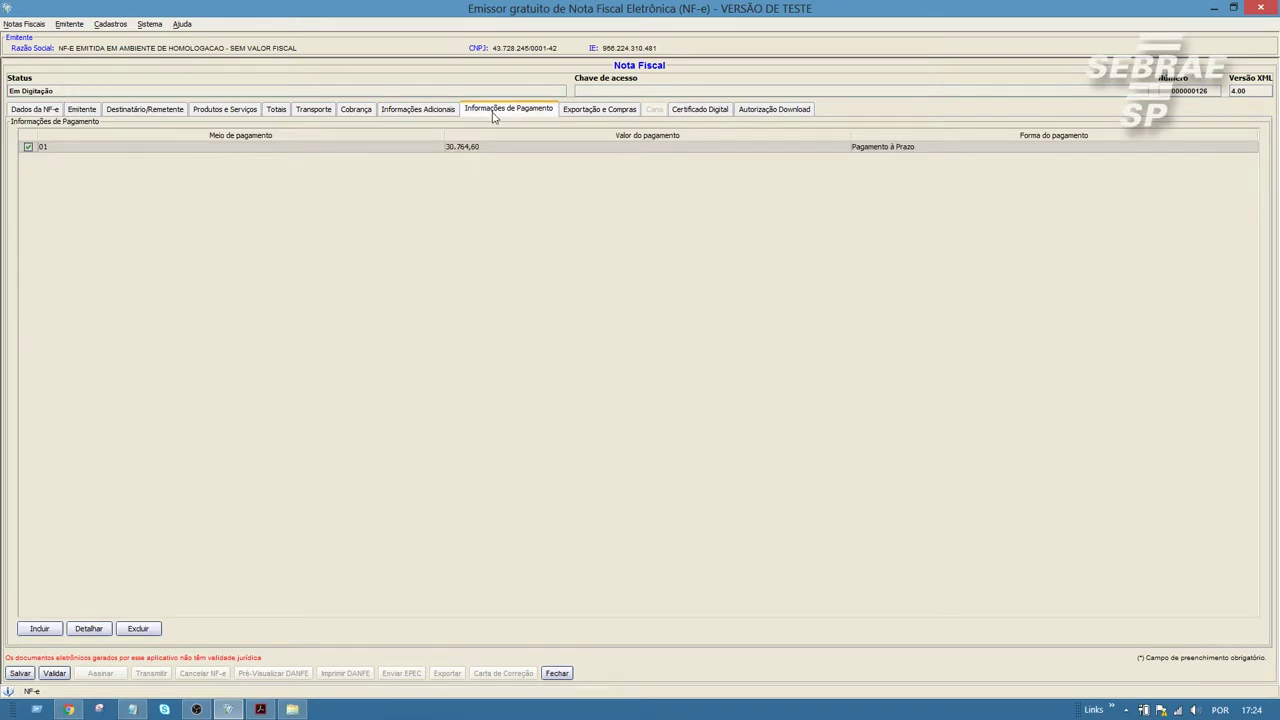
click(88, 628)
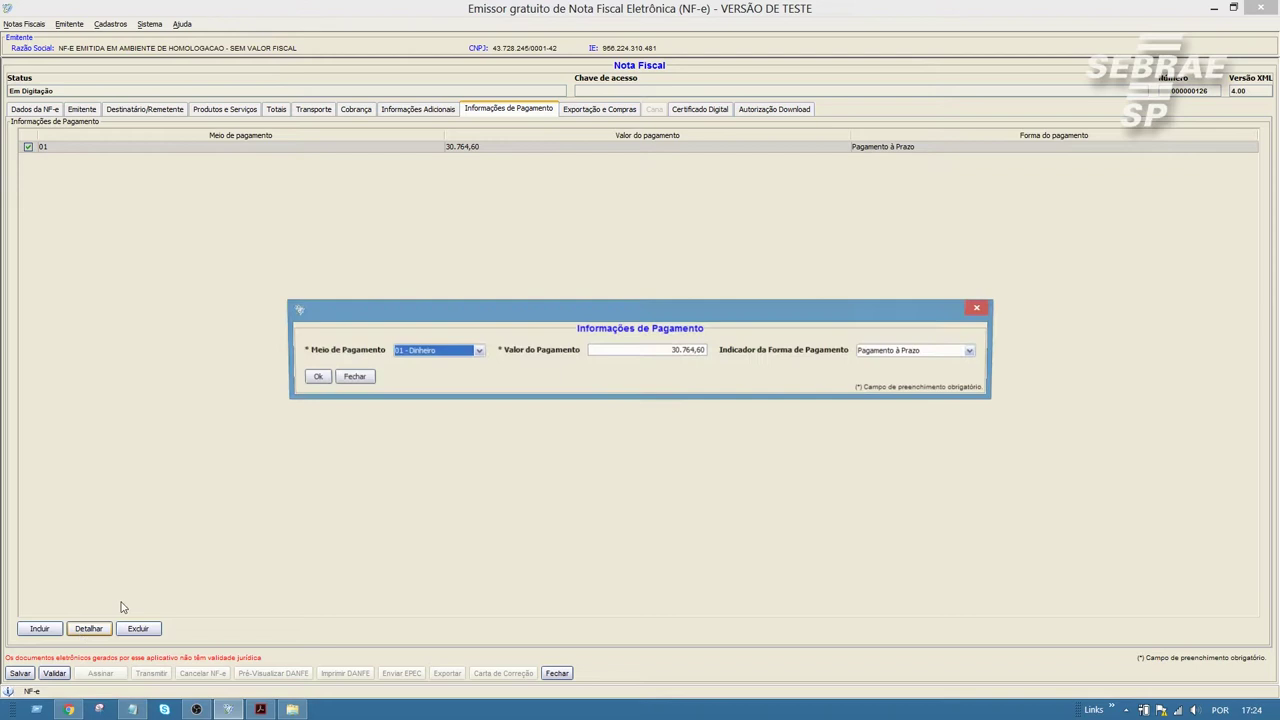
click(424, 352)
scroll(438, 430, down, 2)
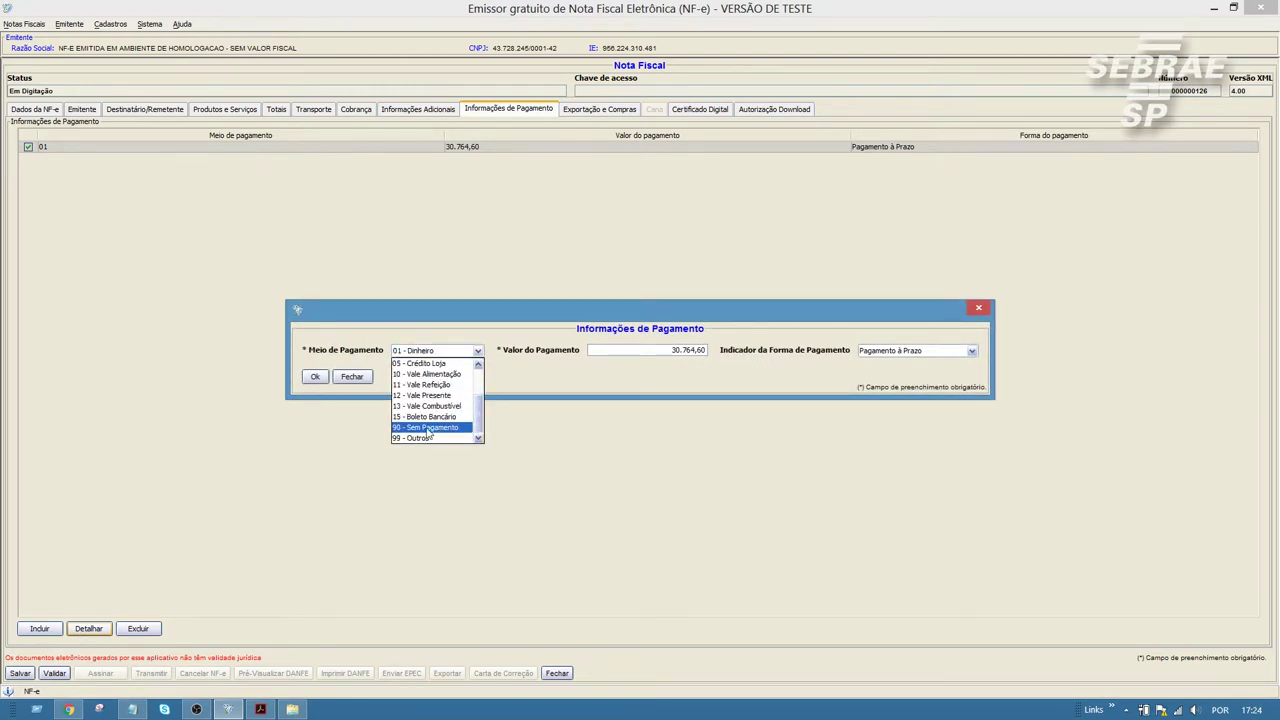
click(521, 393)
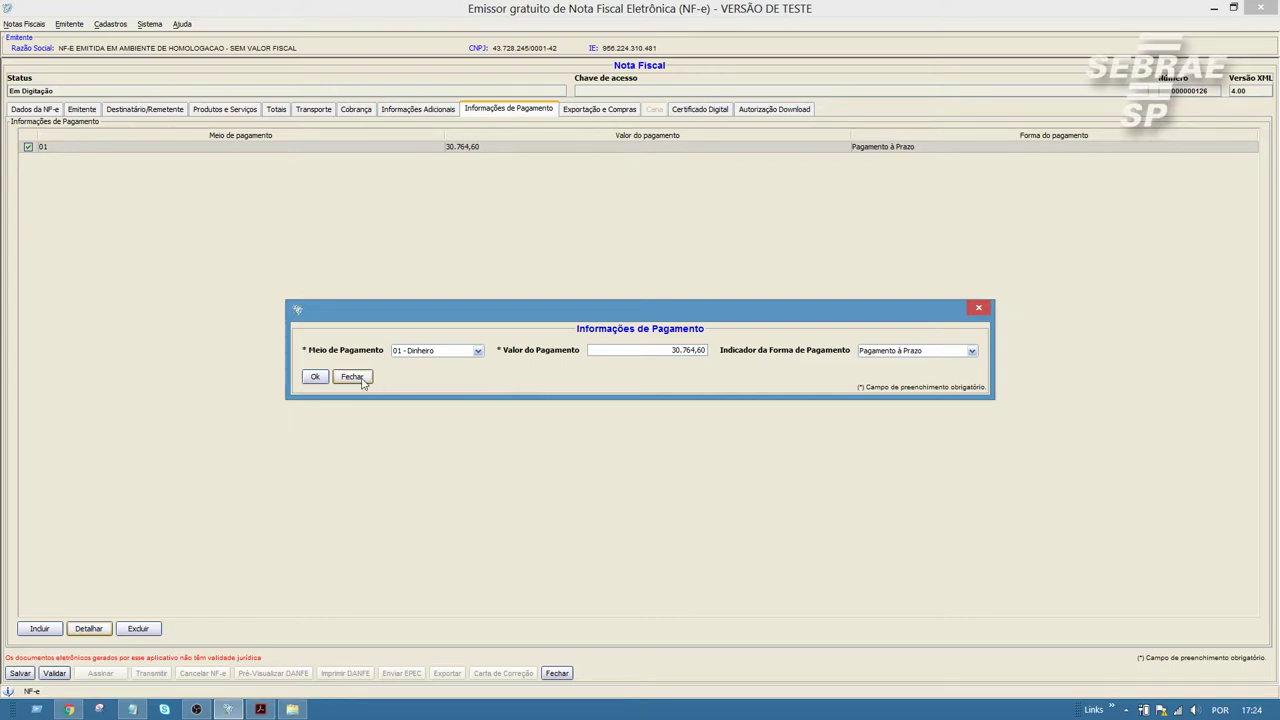
click(352, 377)
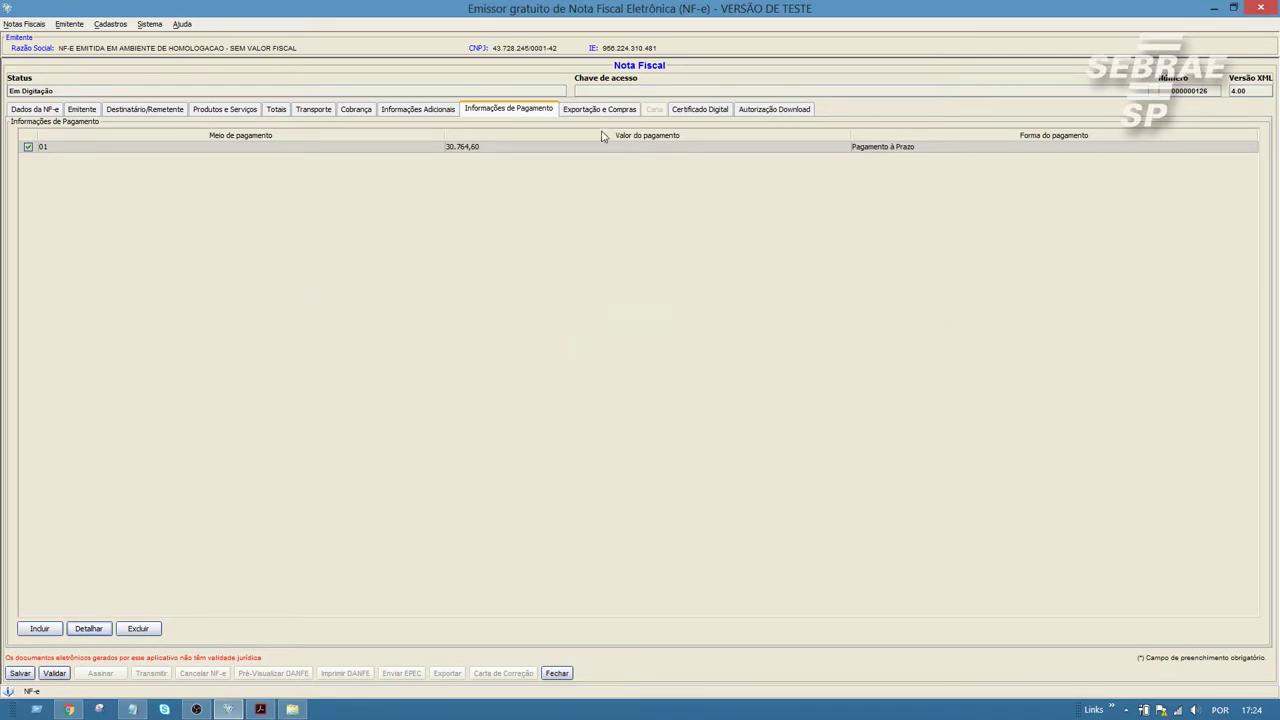
Step: Return to Dados da NF-e and validate NF-e 000000126
click(603, 110)
click(518, 110)
click(50, 110)
click(47, 676)
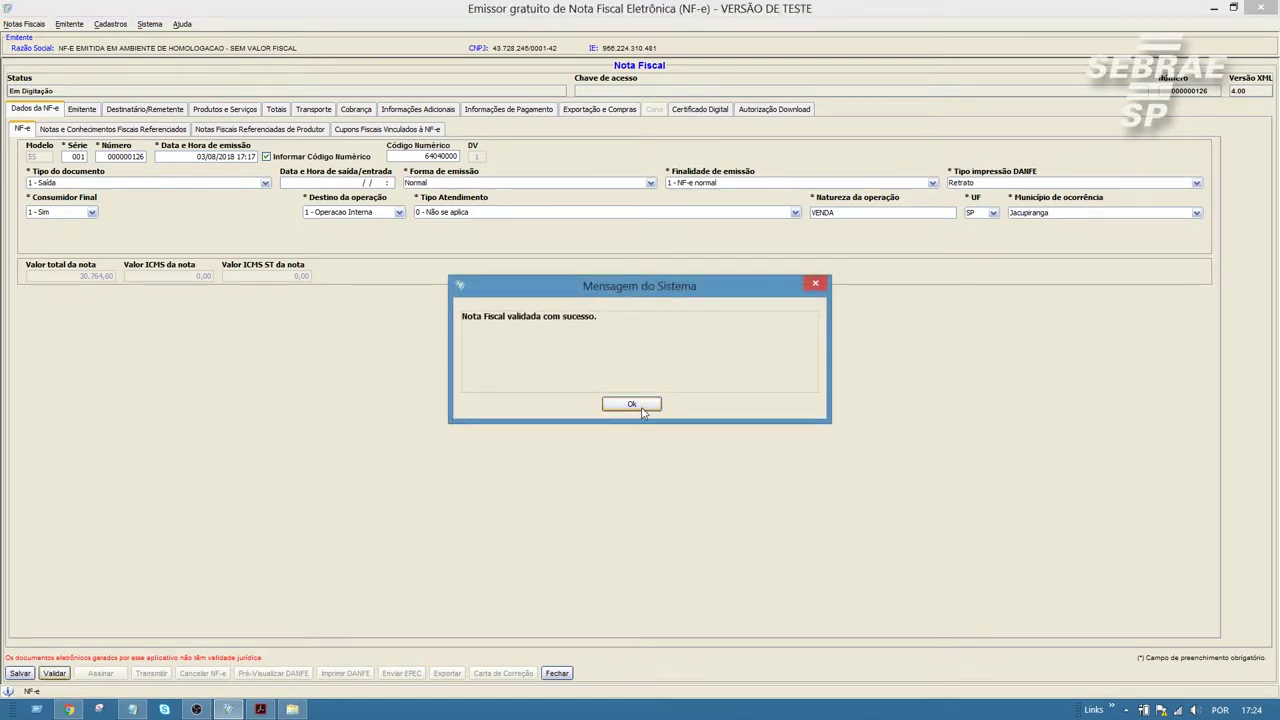
Step: Sign NF-e 000000126 with the second e-CNPJ certificate and acknowledge the success message
click(641, 408)
click(98, 674)
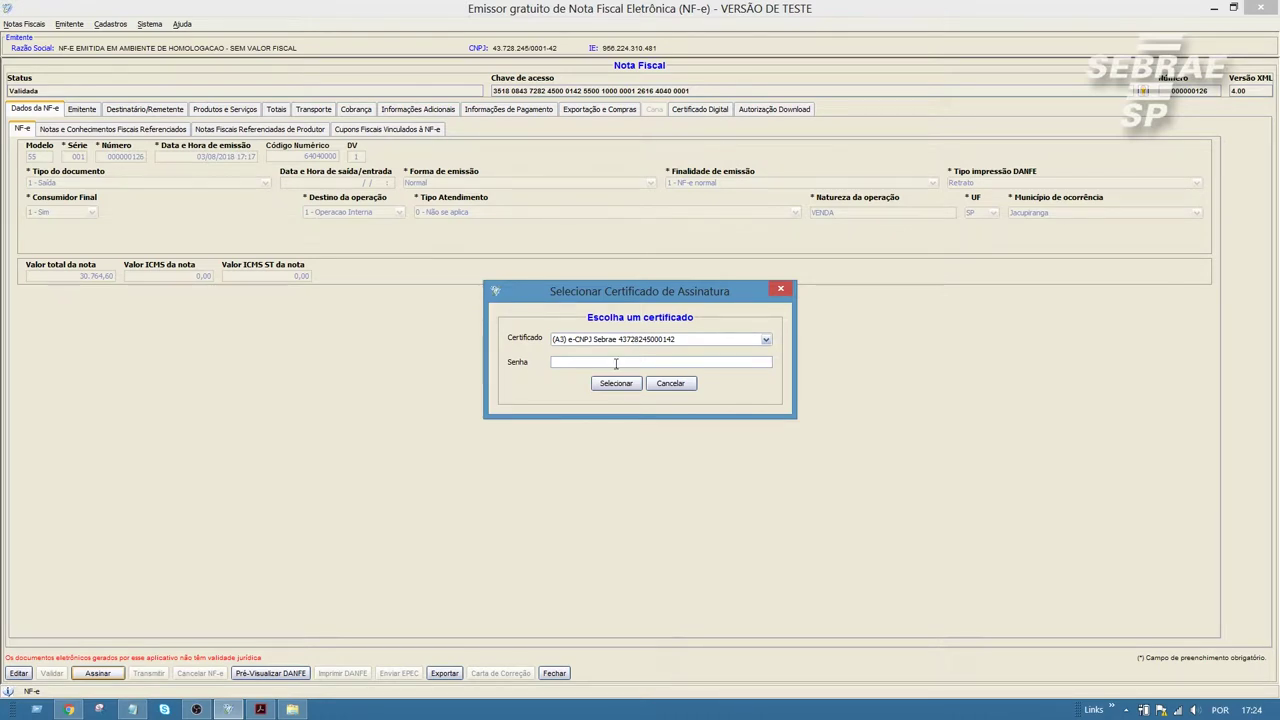
click(645, 341)
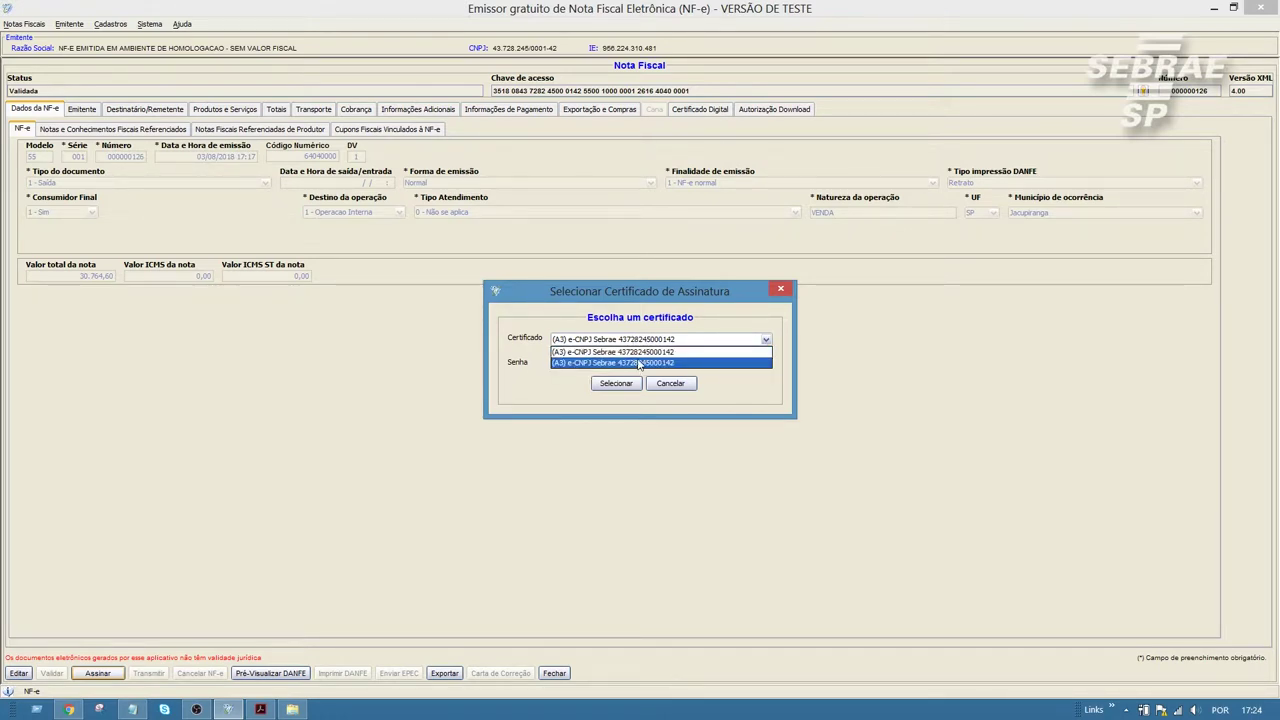
click(640, 363)
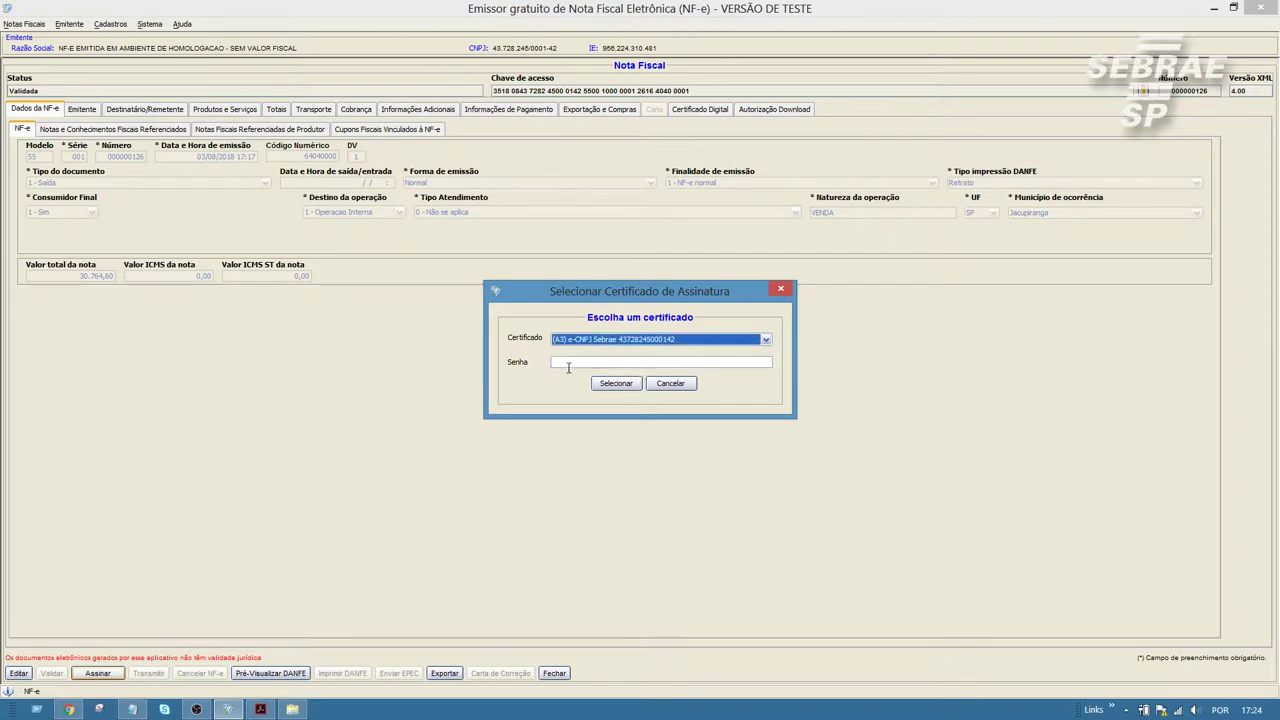
click(617, 364)
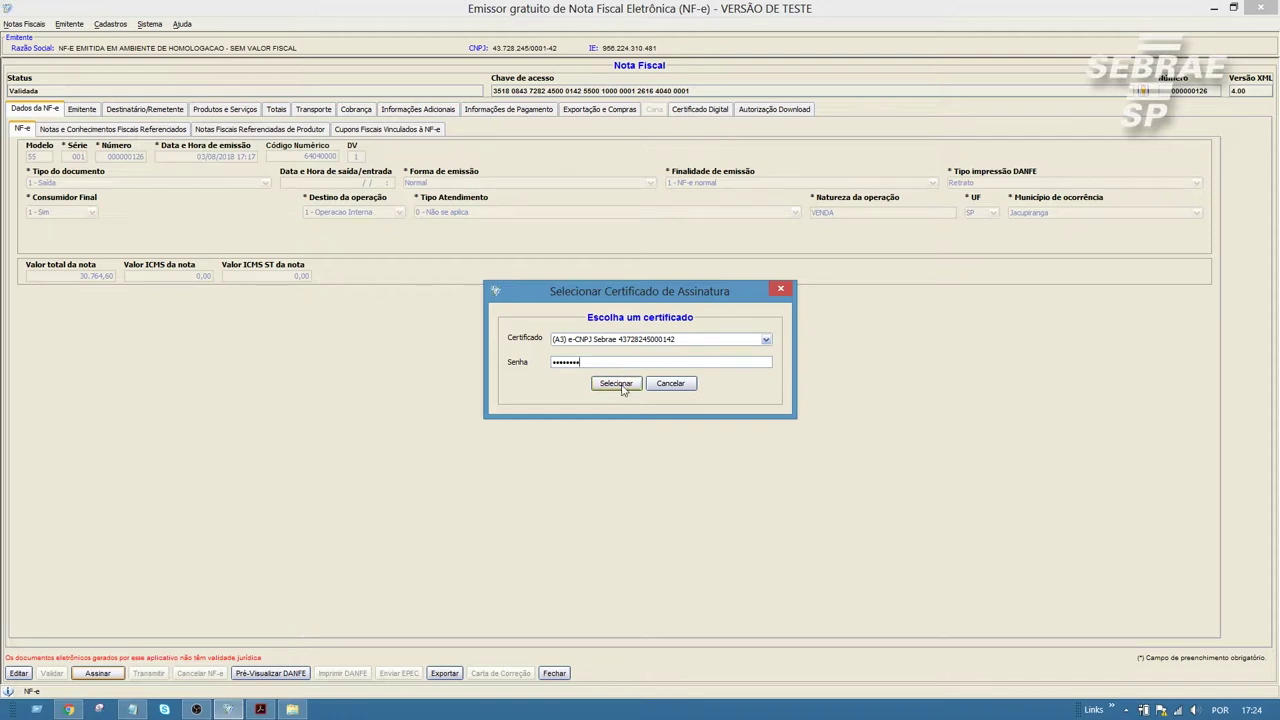
click(618, 385)
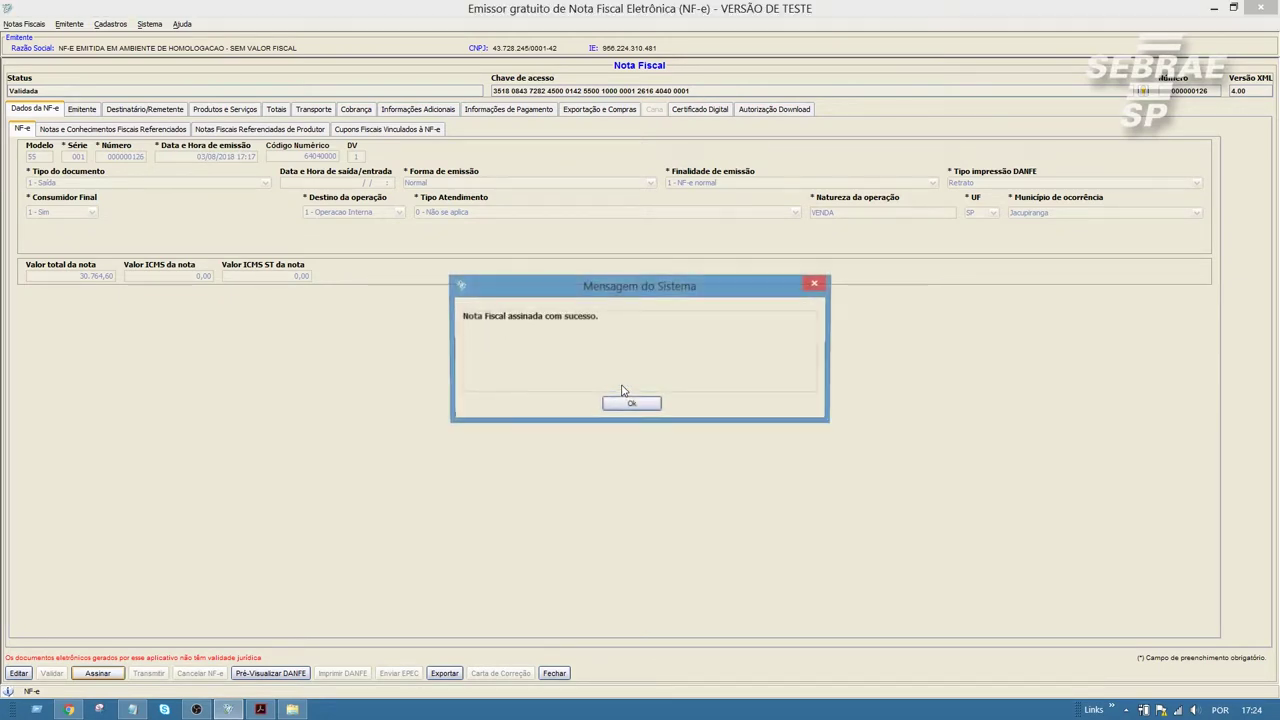
click(630, 404)
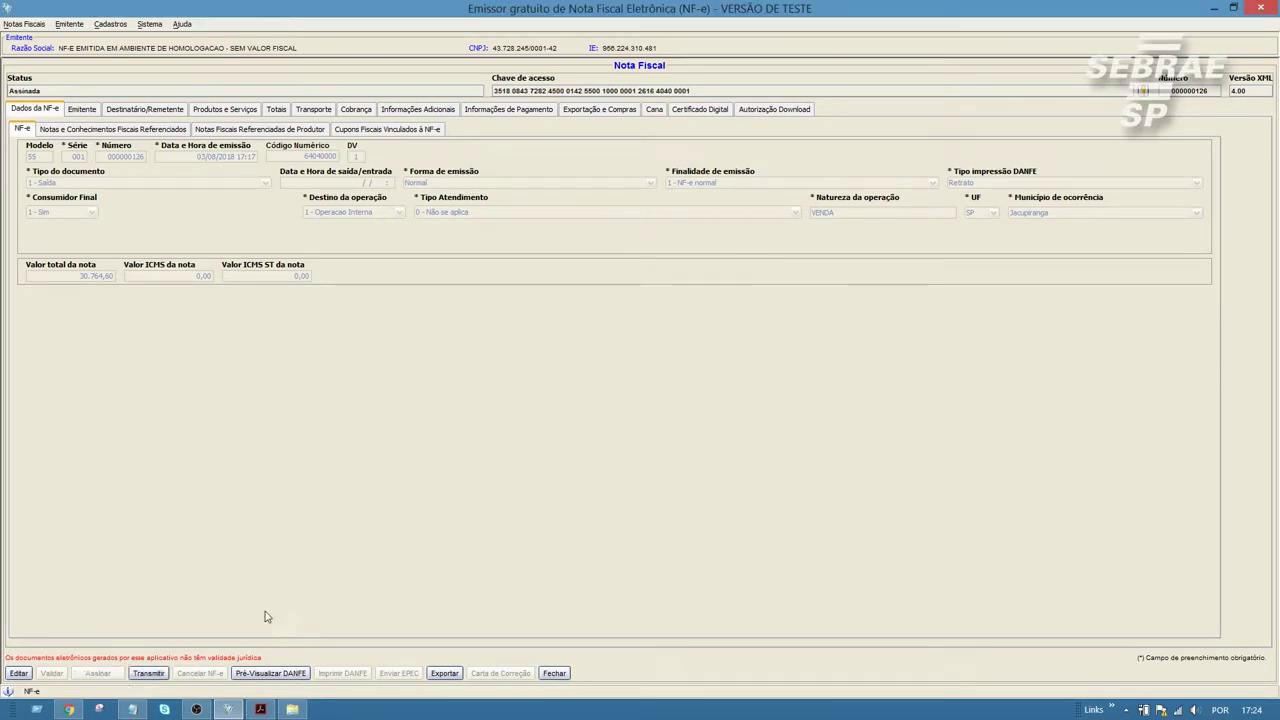
Step: Transmit NF-e 000000126 to SEFAZ using the e-CNPJ certificate and its password
click(148, 673)
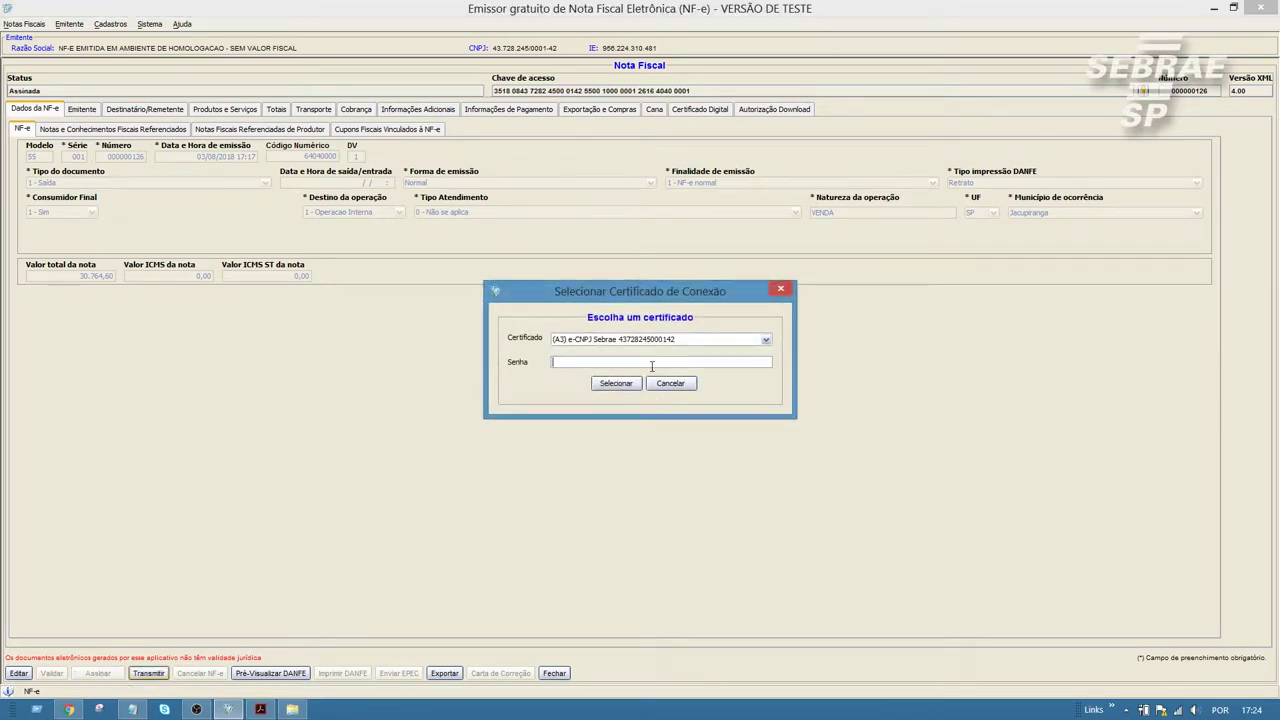
click(654, 362)
click(765, 340)
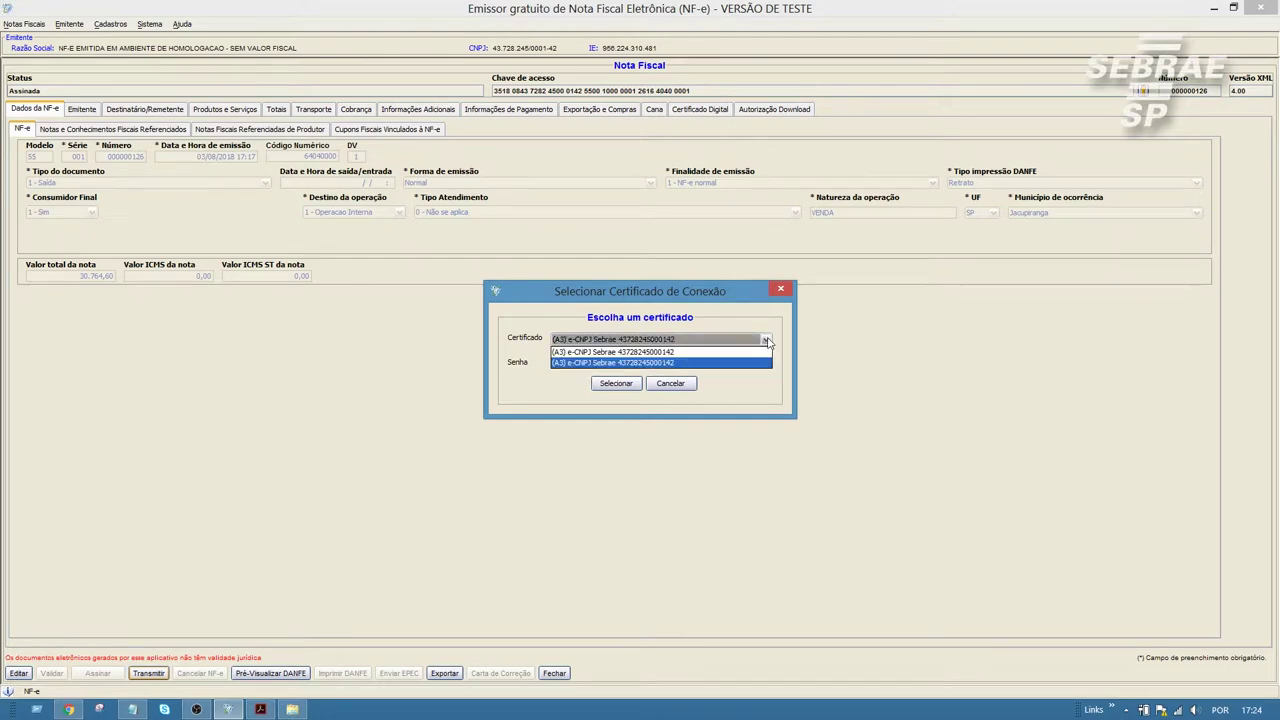
click(658, 363)
click(658, 362)
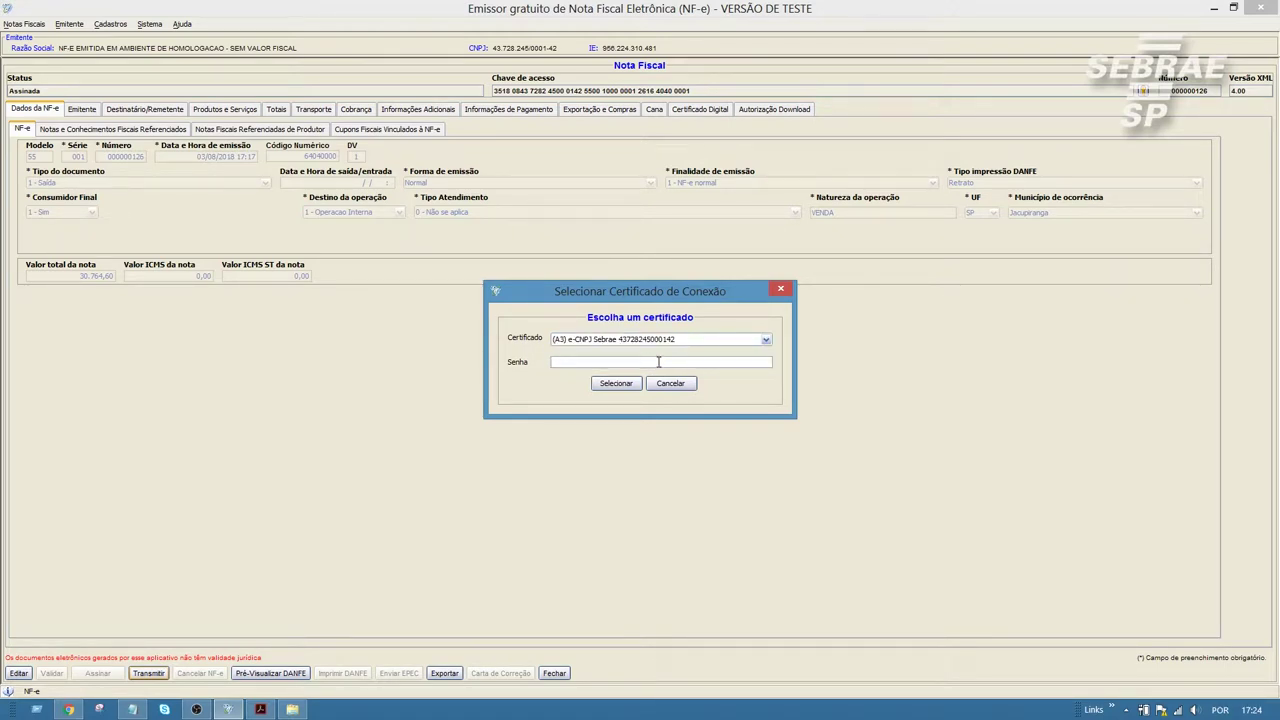
text(******)
click(616, 384)
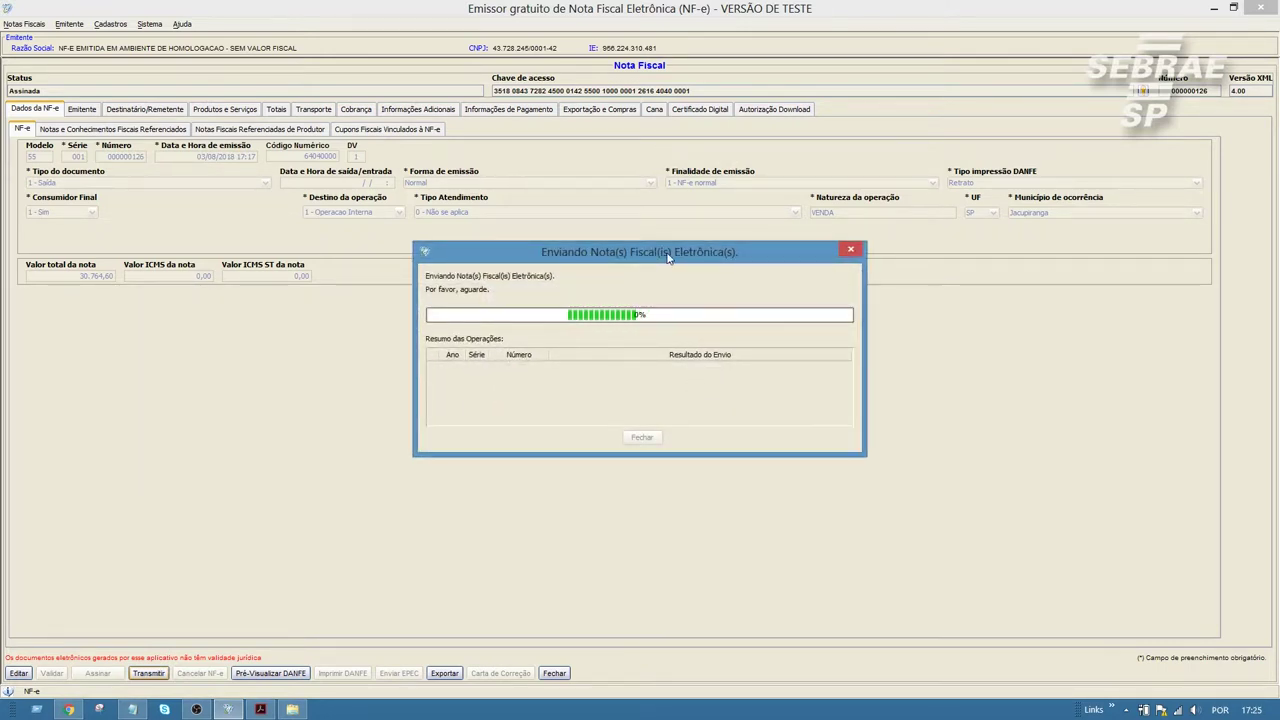
Step: Close the transmission result windows and return to Gerenciamento de Notas
drag(668, 258, 655, 325)
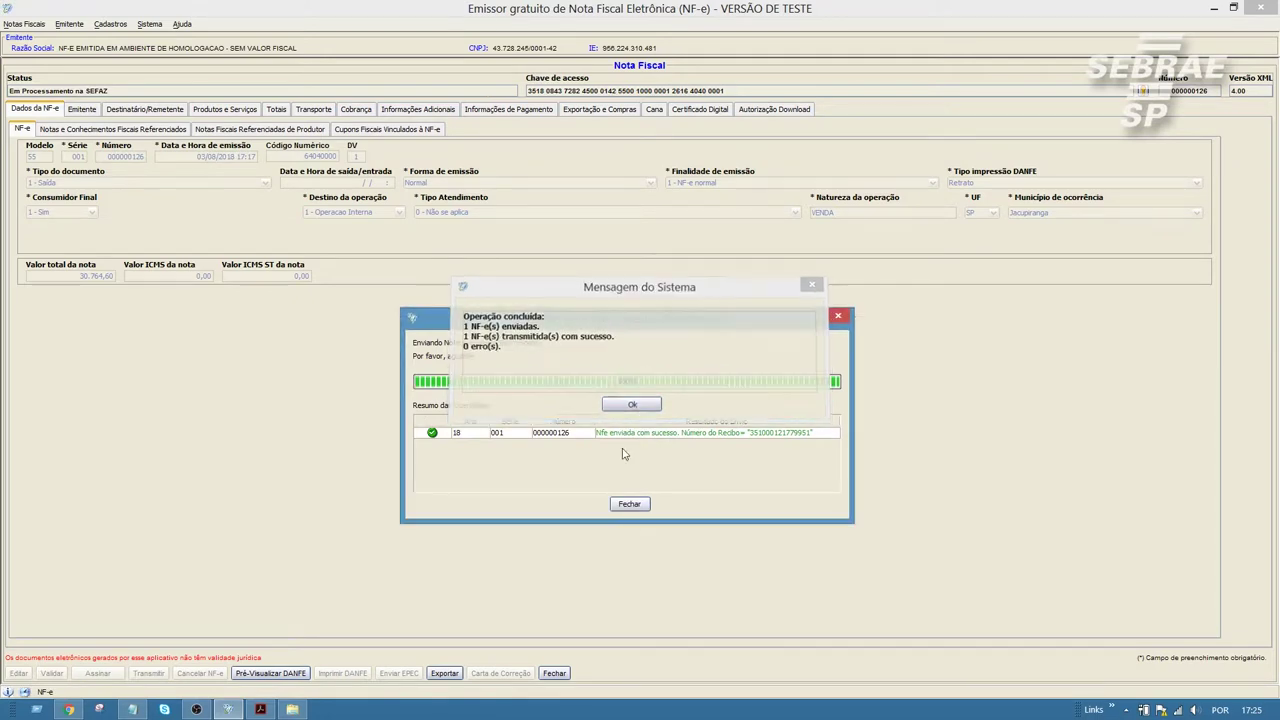
click(629, 504)
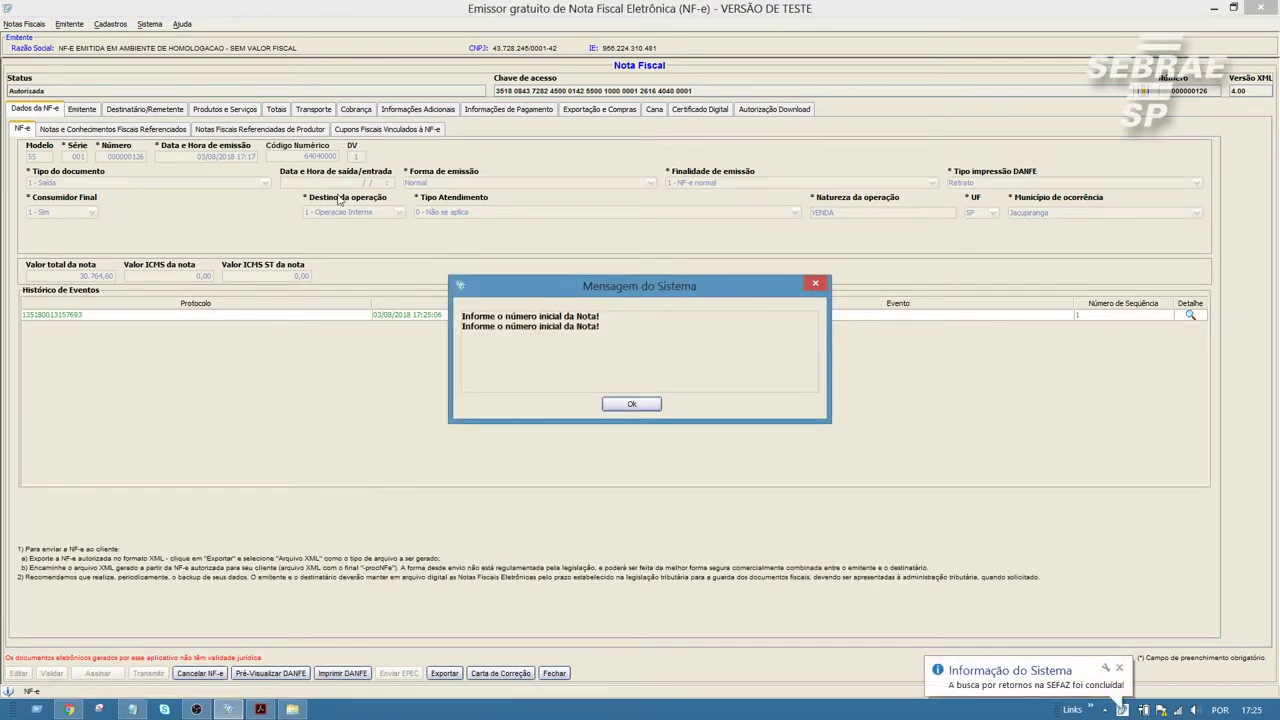
click(634, 406)
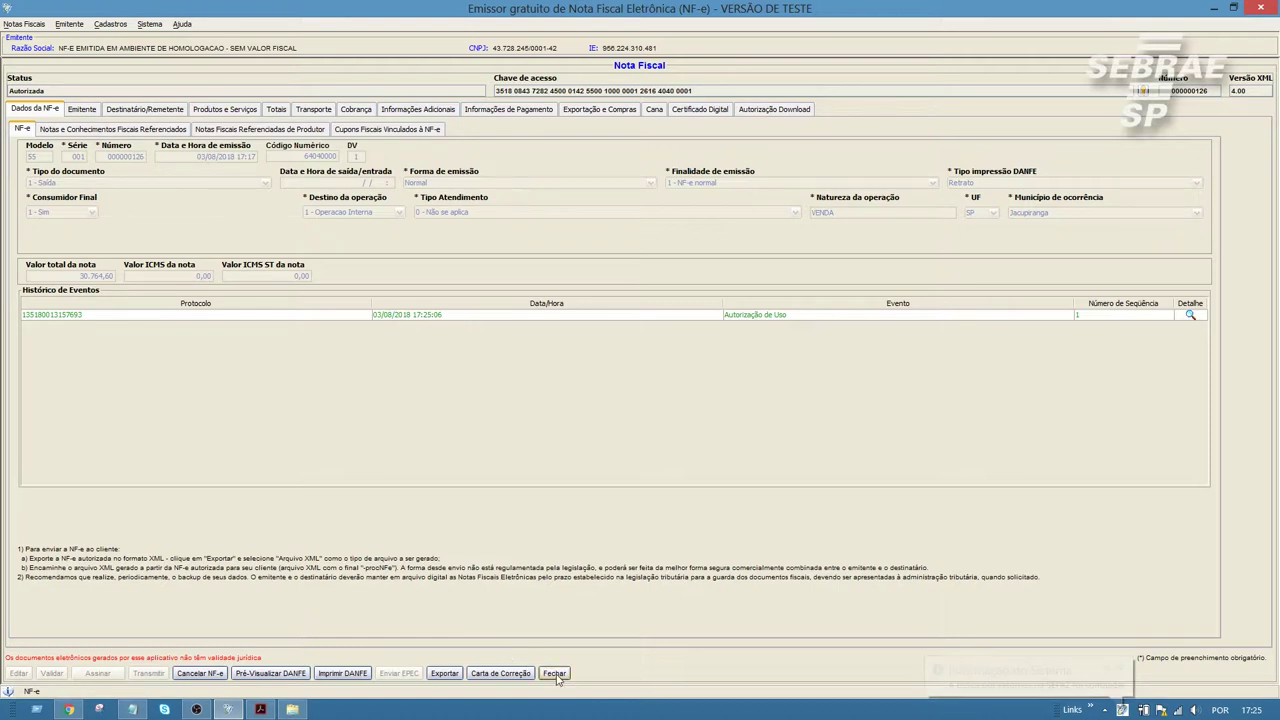
click(554, 673)
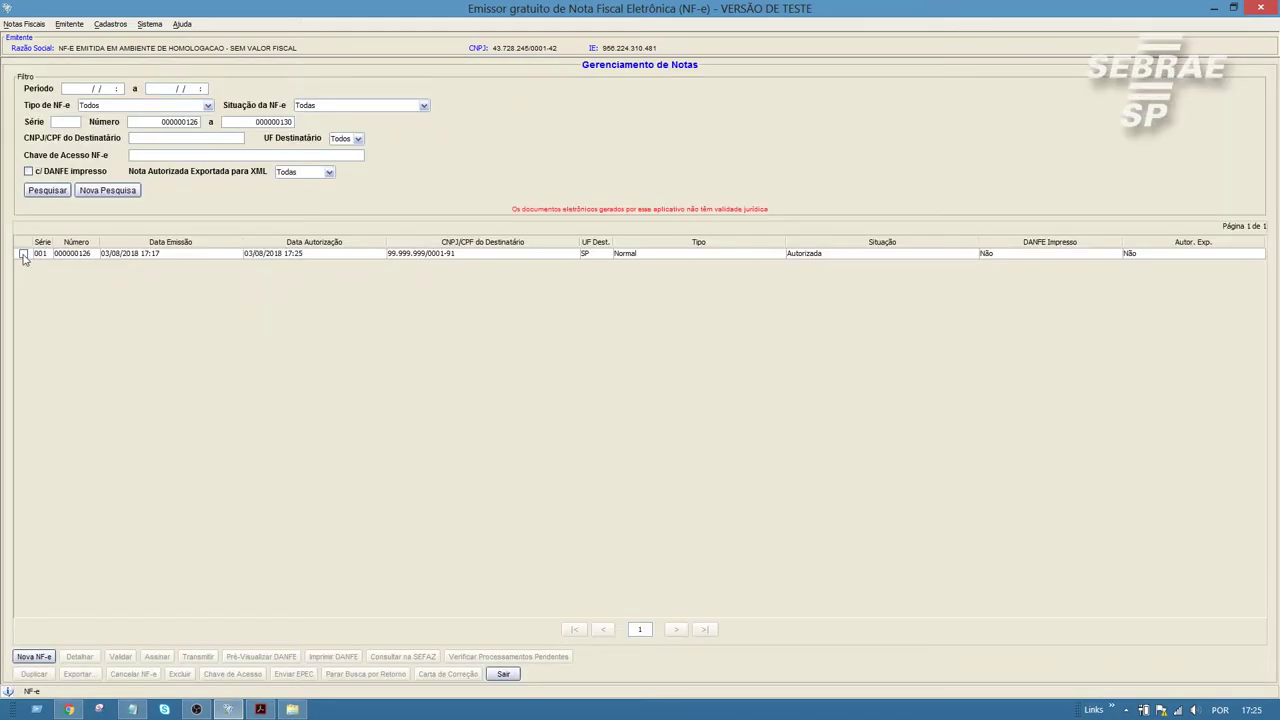
Step: Duplicate NF-e 000000126 as 000000127 and open the new note's details
click(23, 254)
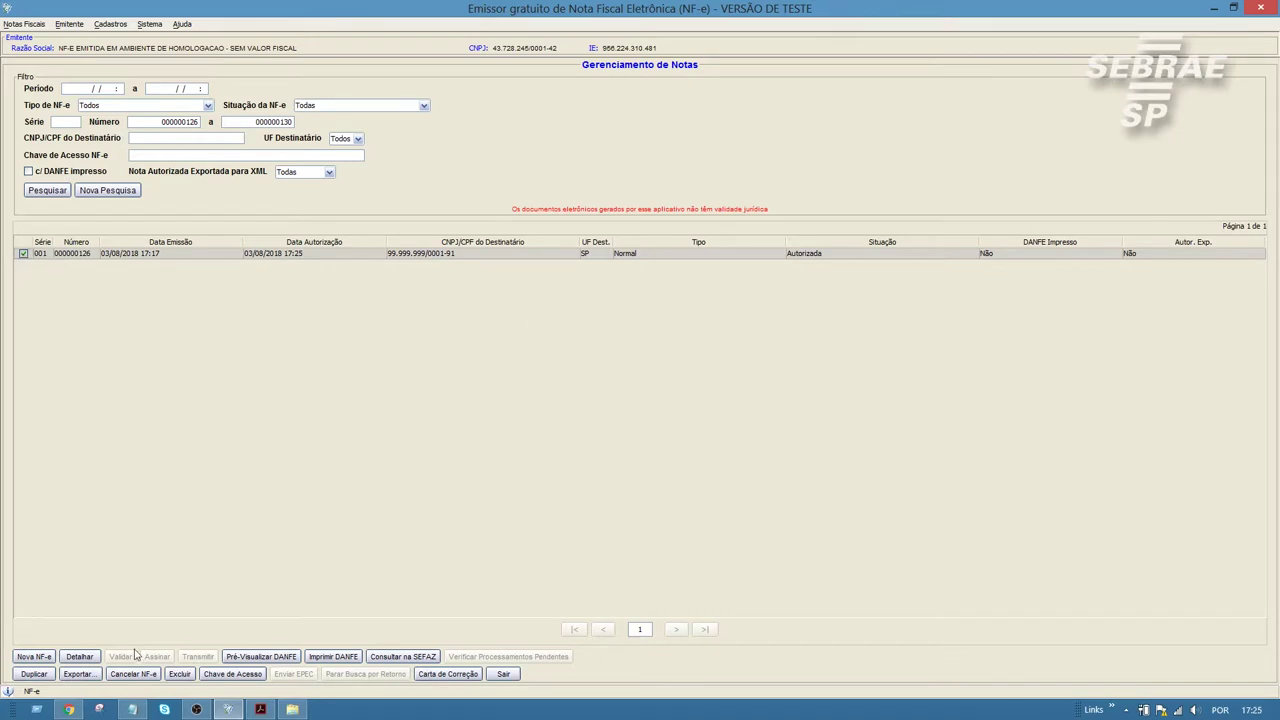
click(34, 674)
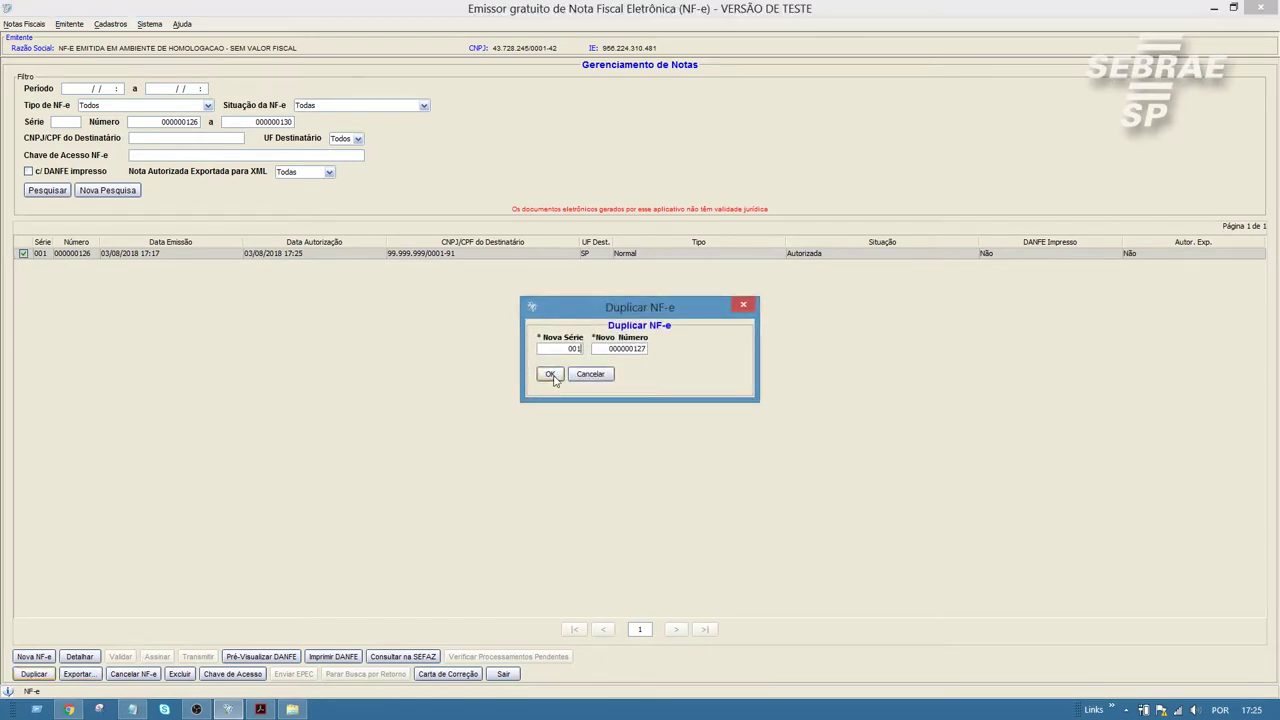
click(550, 374)
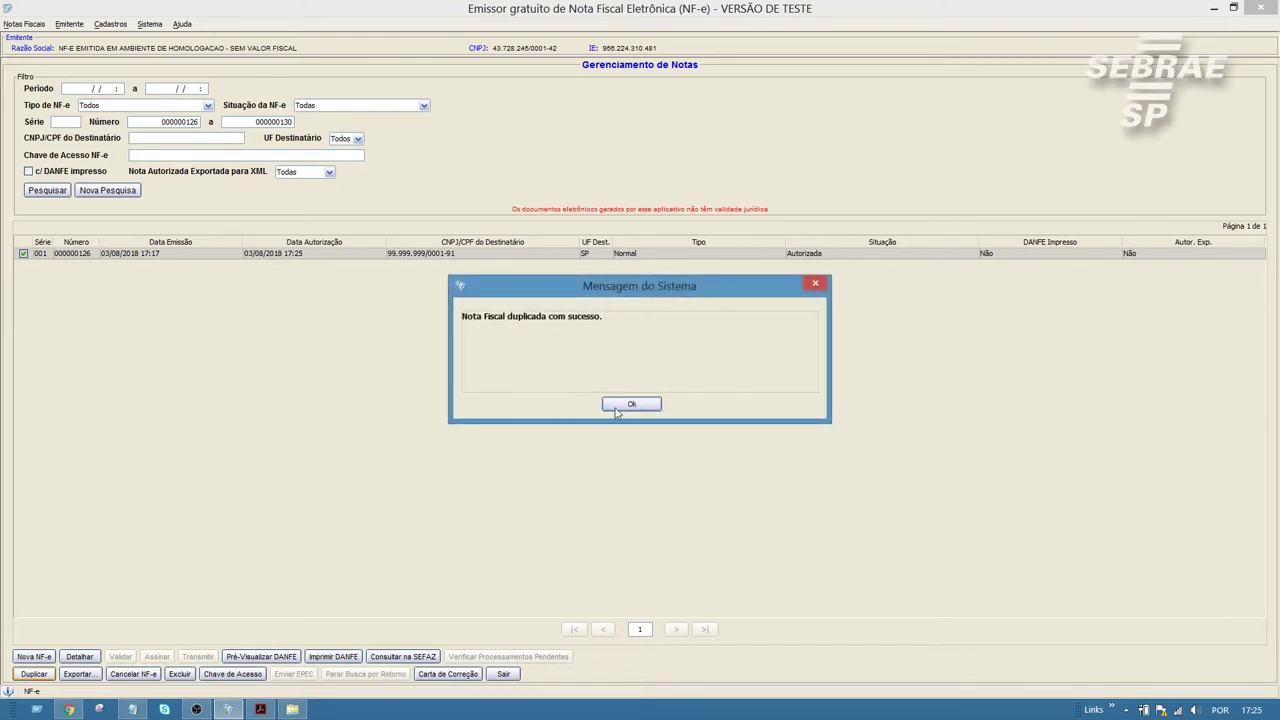
click(632, 406)
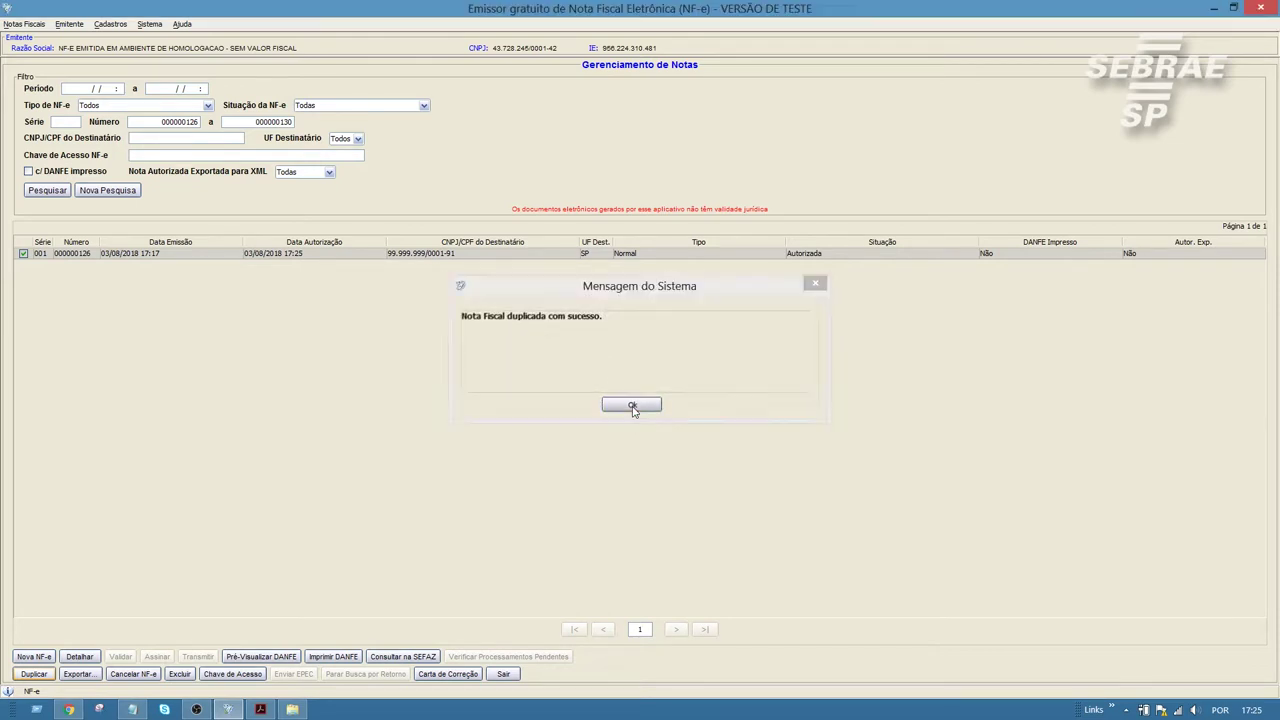
click(24, 255)
click(24, 264)
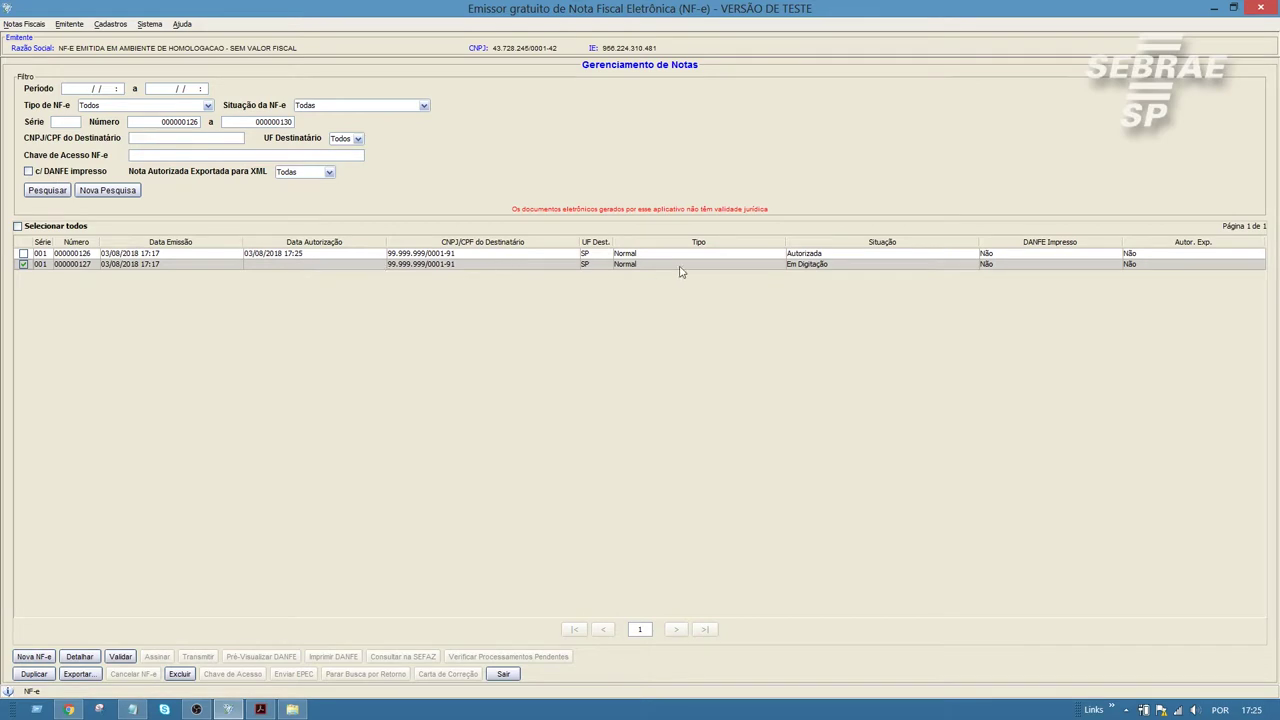
click(90, 658)
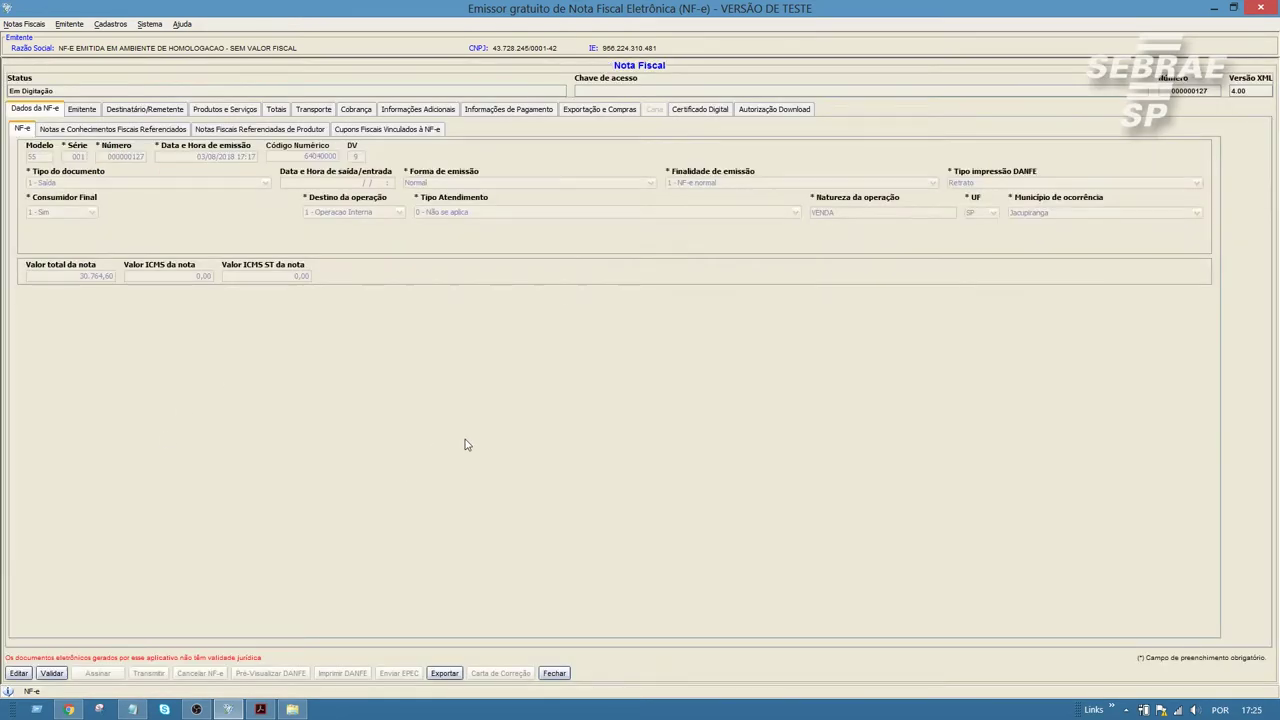
Step: Make NF-e 000000127 editable, set Finalidade to 4 - Devolução de mercadoria, and show its payment info
click(21, 674)
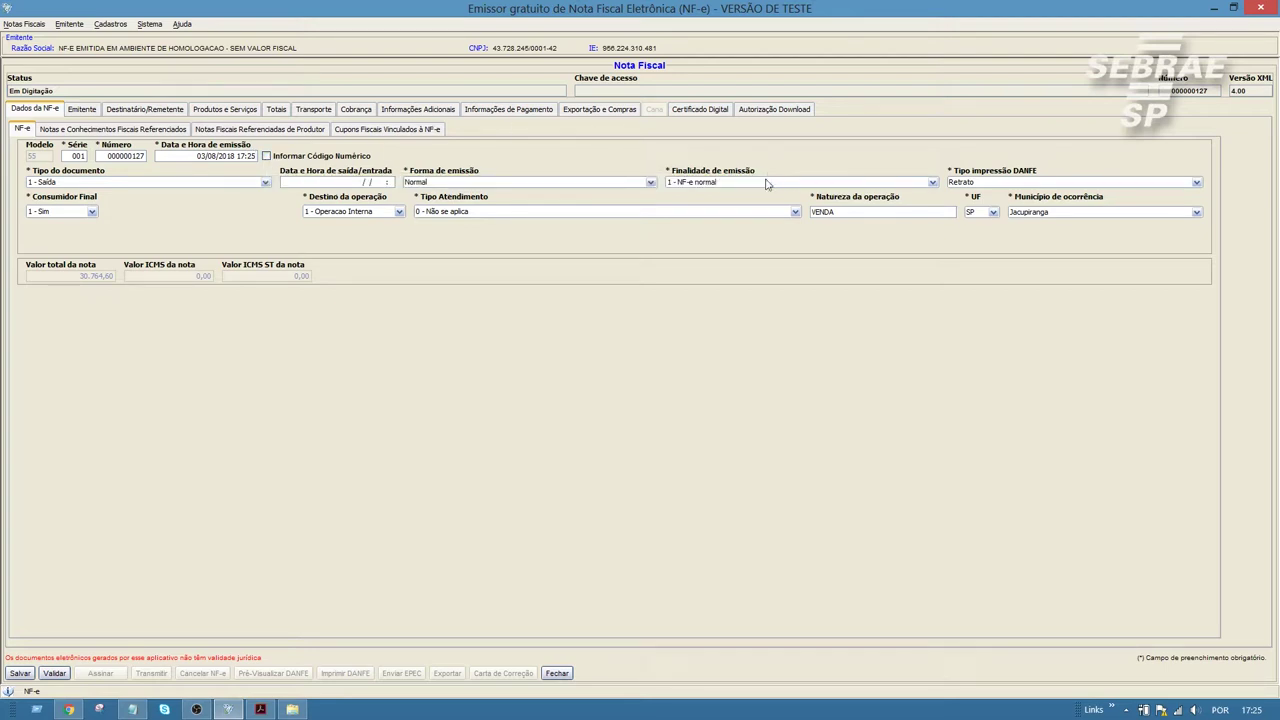
click(766, 184)
click(719, 227)
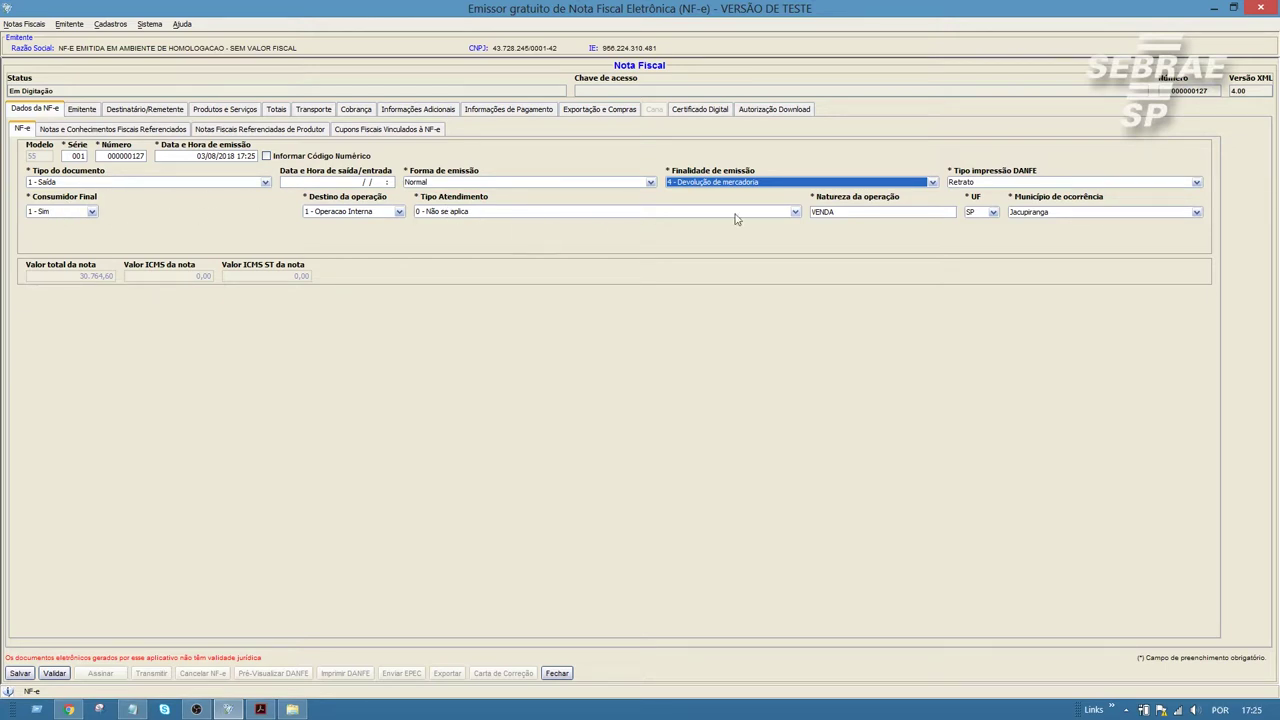
click(484, 112)
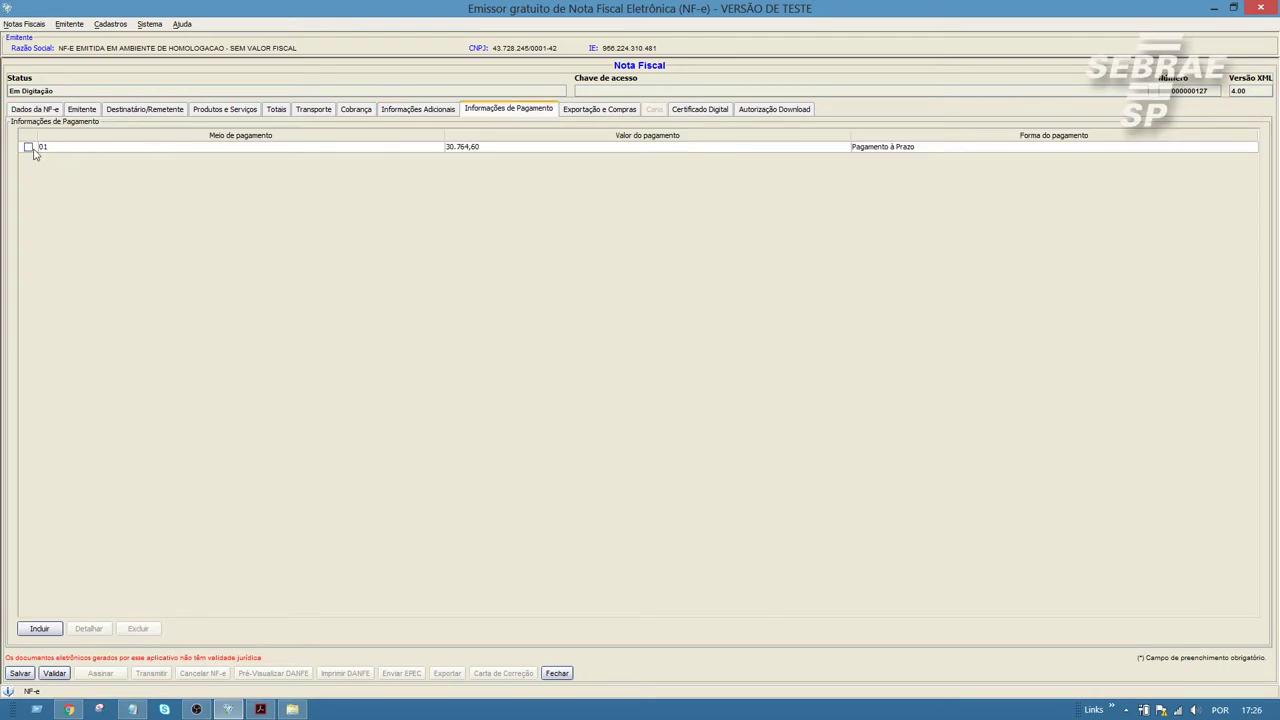
Step: Select payment row 01 and validate NF-e 000000127
click(66, 152)
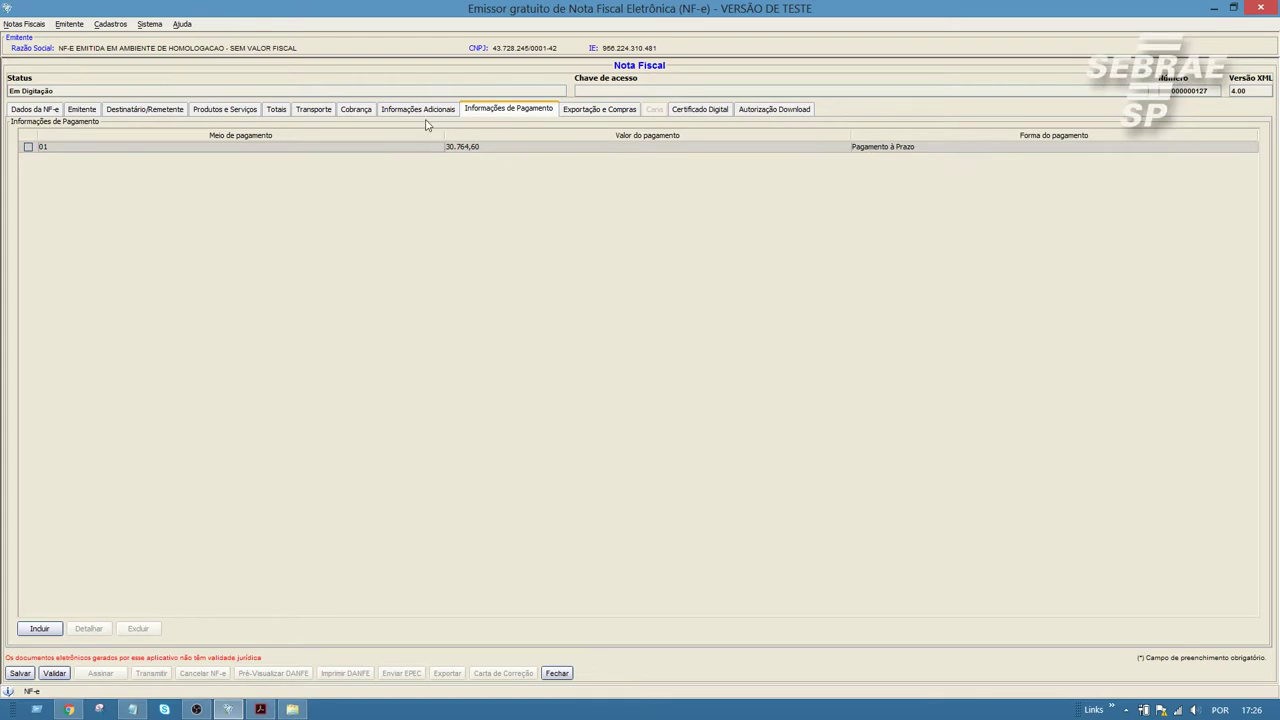
click(54, 673)
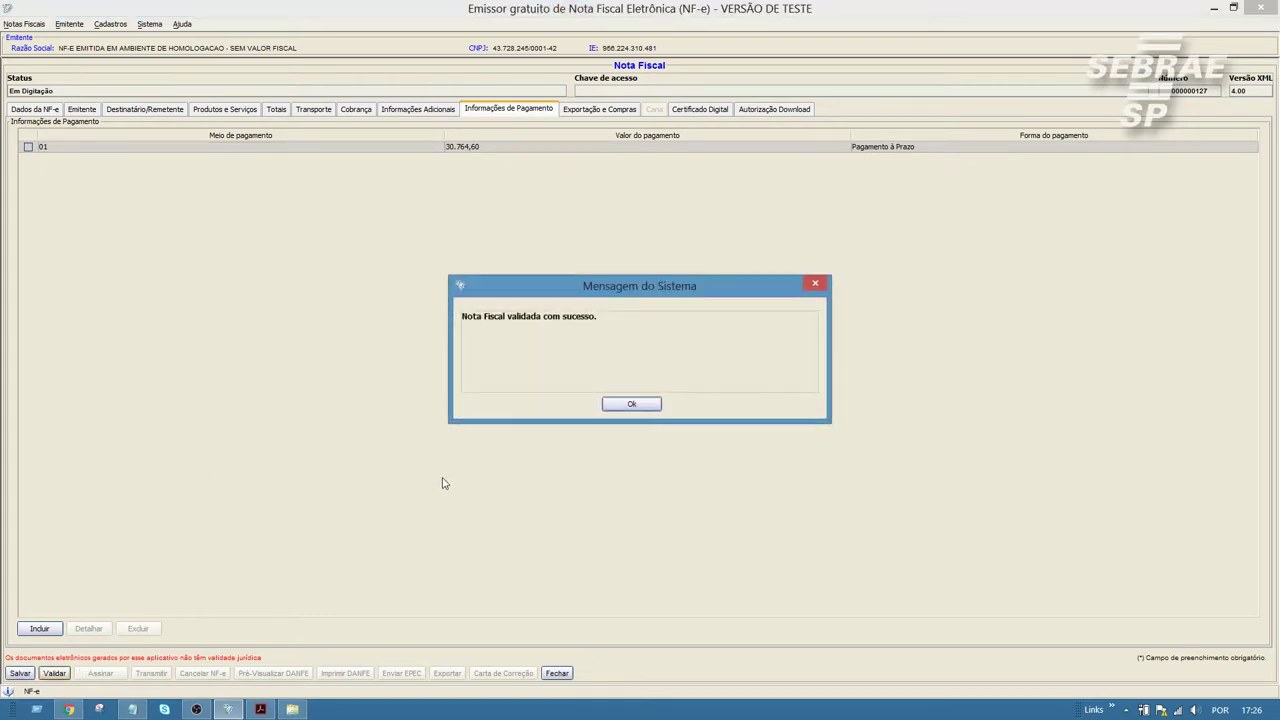
click(624, 406)
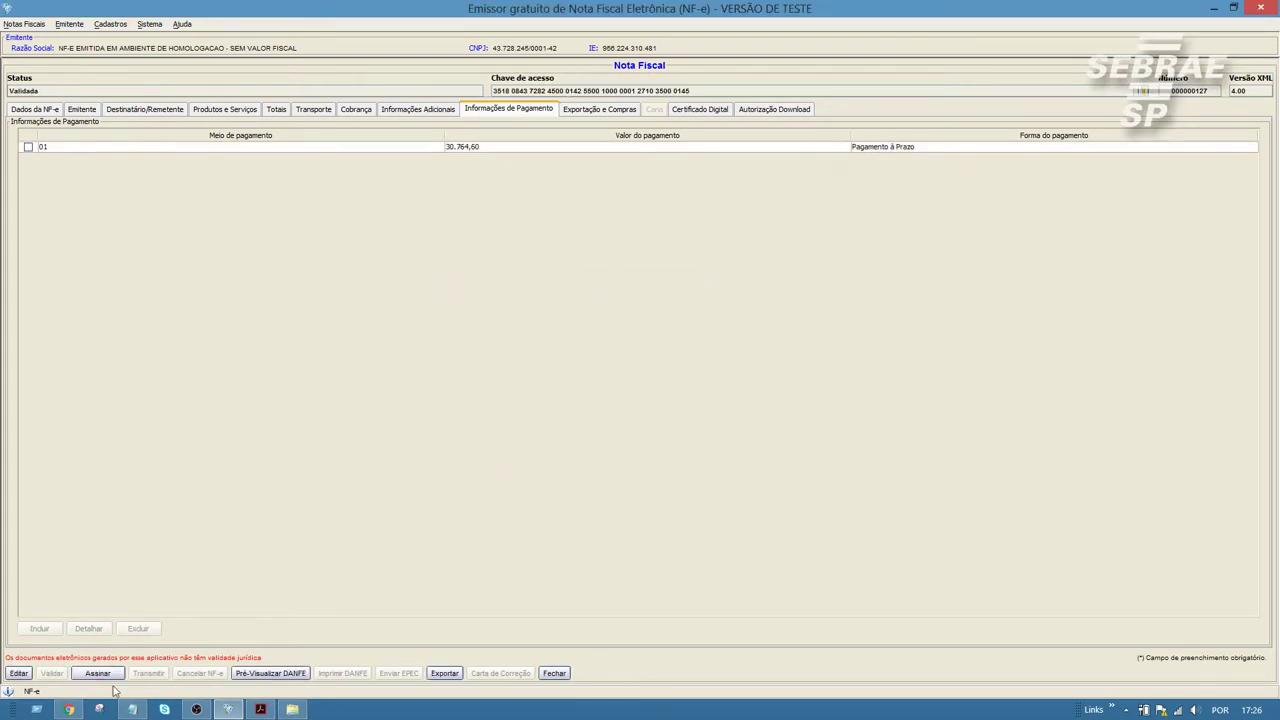
Step: Sign the validated note with the certificate and its password
click(105, 675)
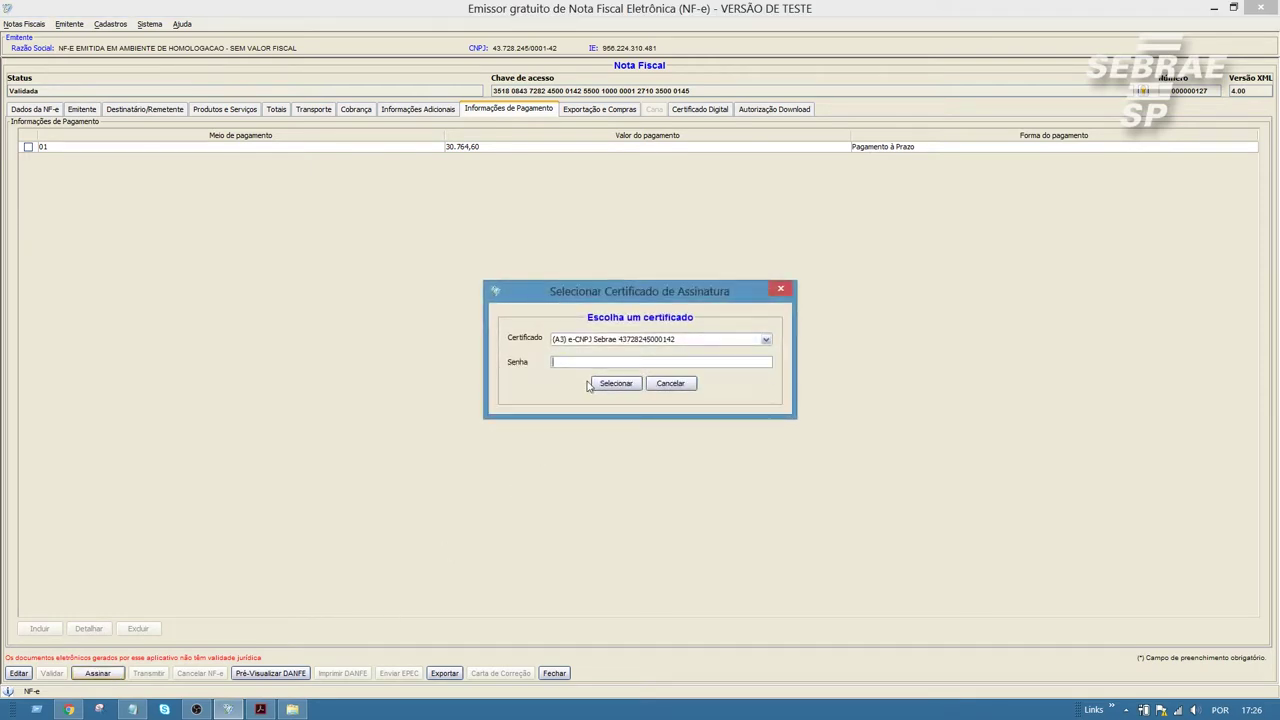
text(1234)
click(595, 385)
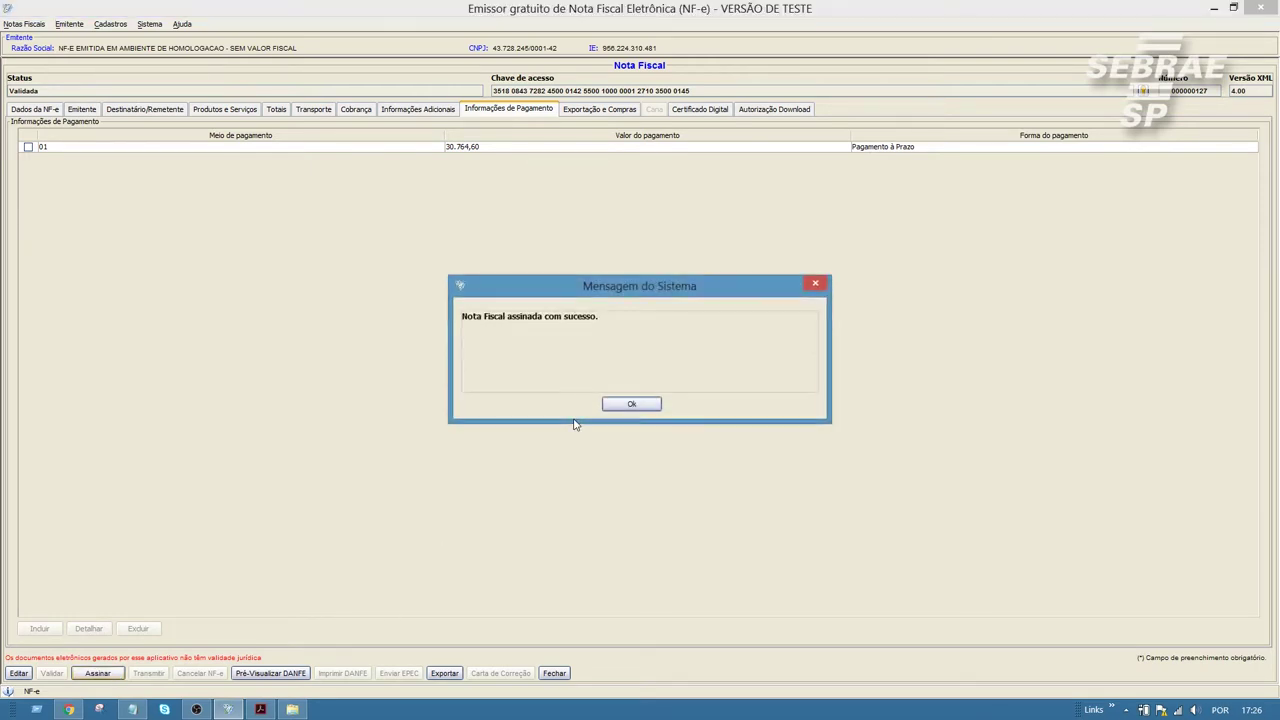
click(624, 408)
click(160, 674)
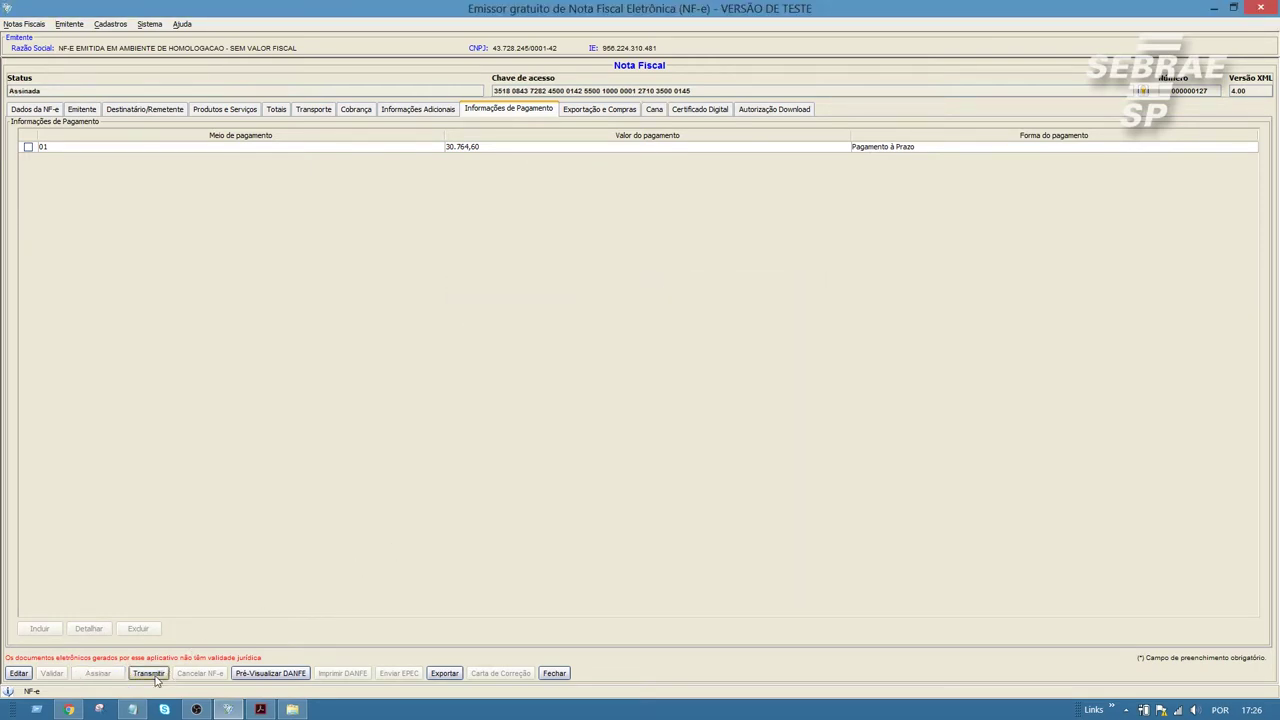
Step: Transmit the note to SEFAZ with the certificate password and dismiss the rejection messages
text(1234)
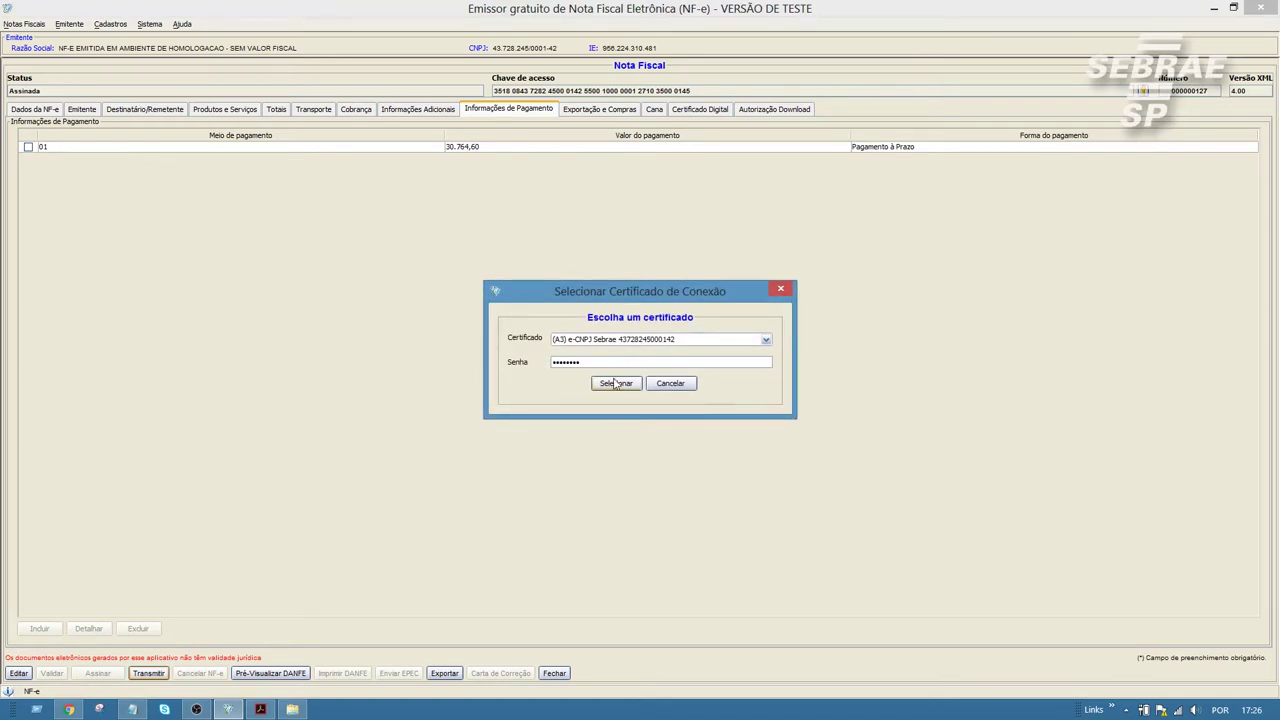
click(612, 384)
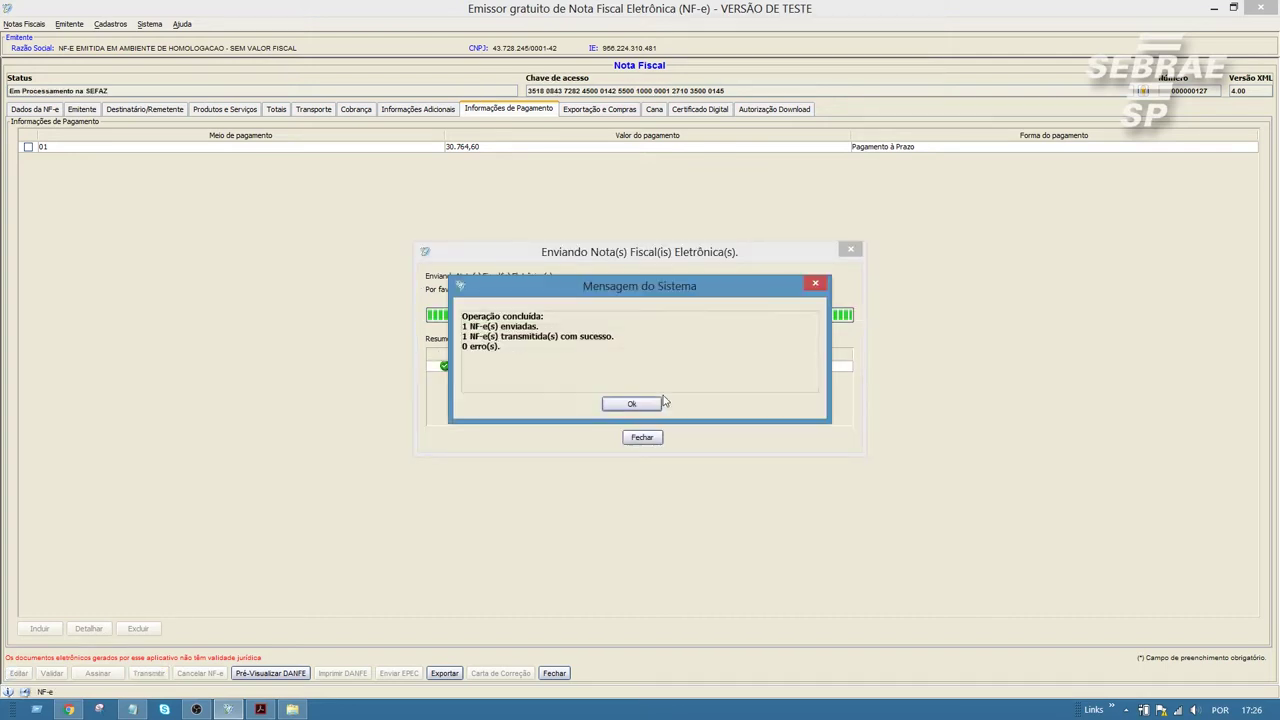
click(648, 404)
click(643, 438)
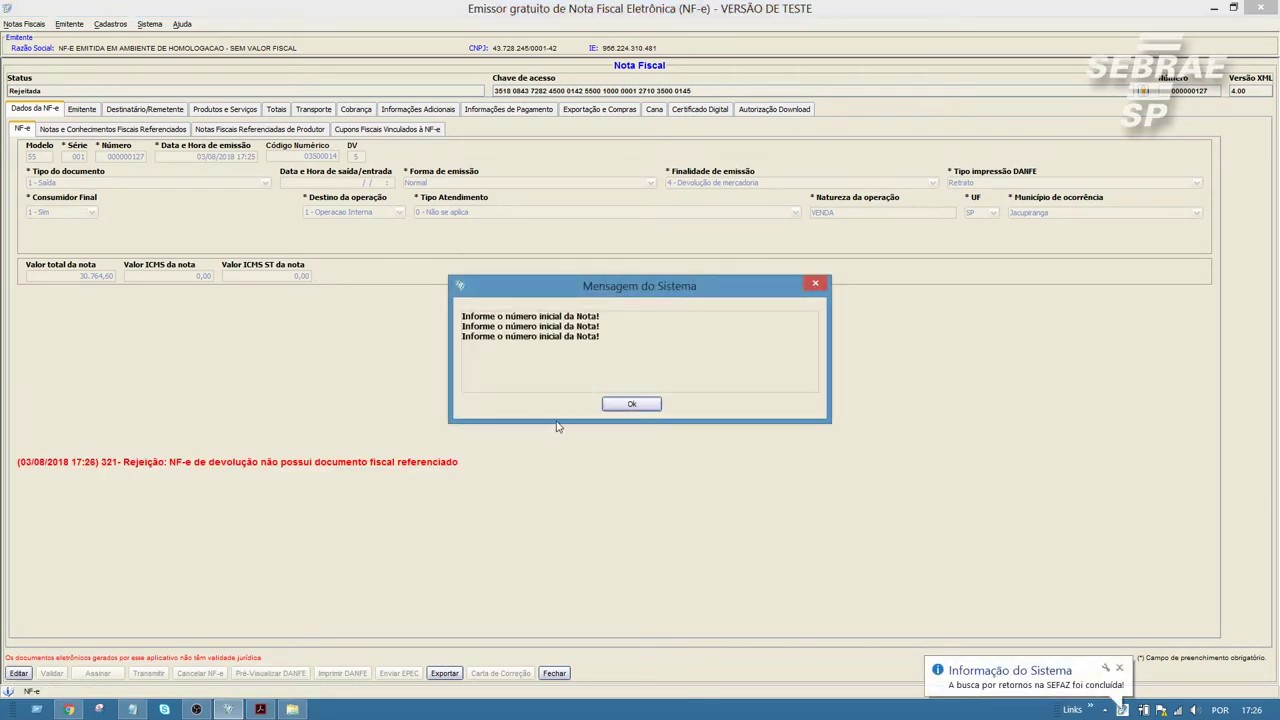
click(618, 406)
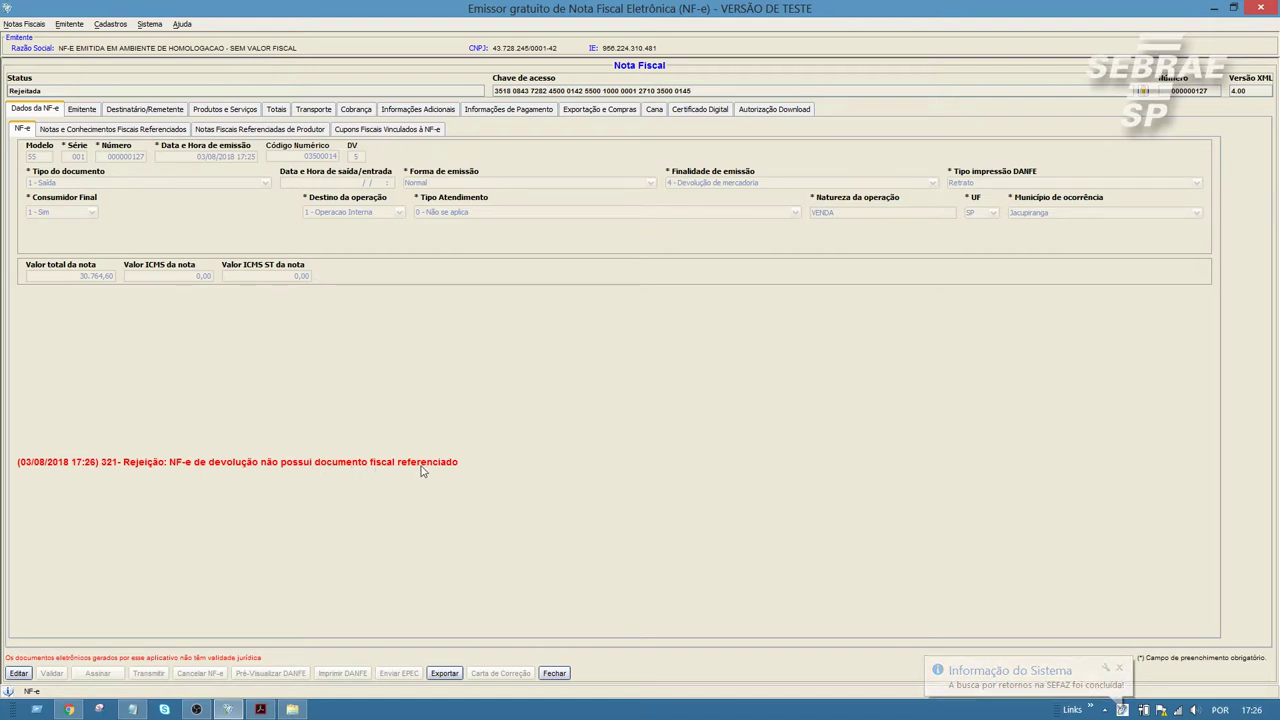
Step: Check the empty referenced-documents list and reopen the rejected note for editing
click(92, 132)
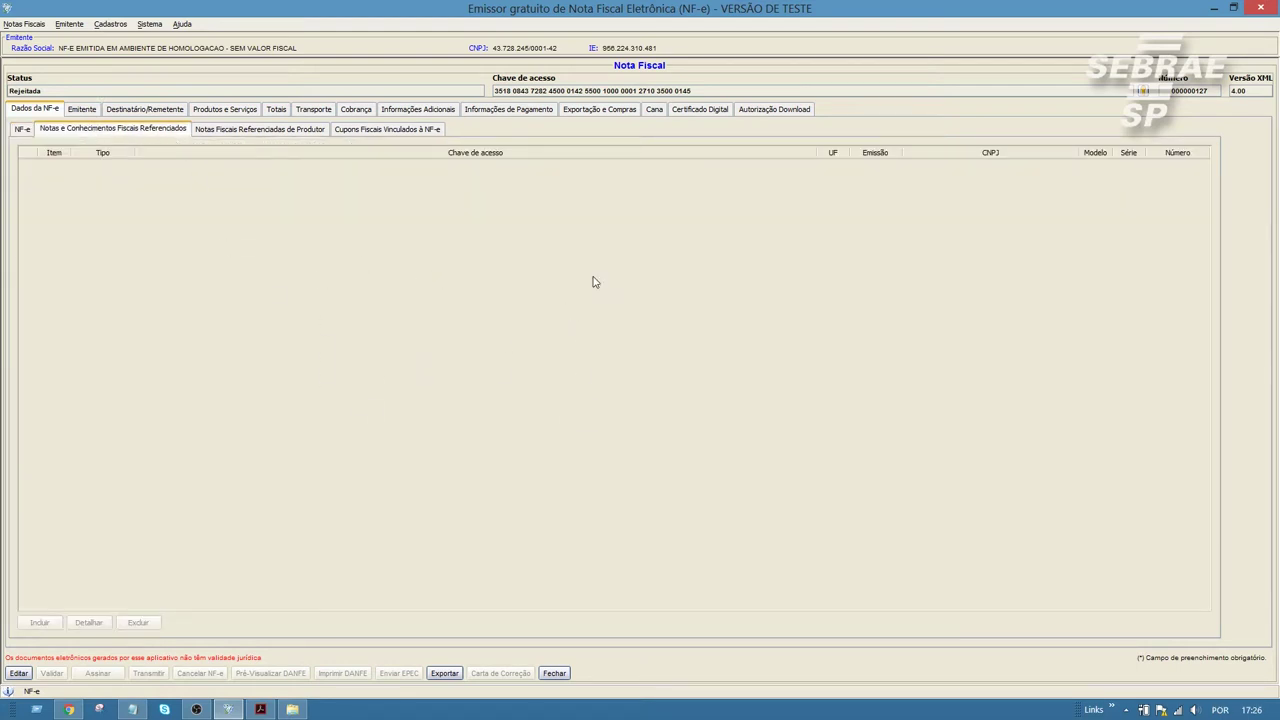
click(26, 133)
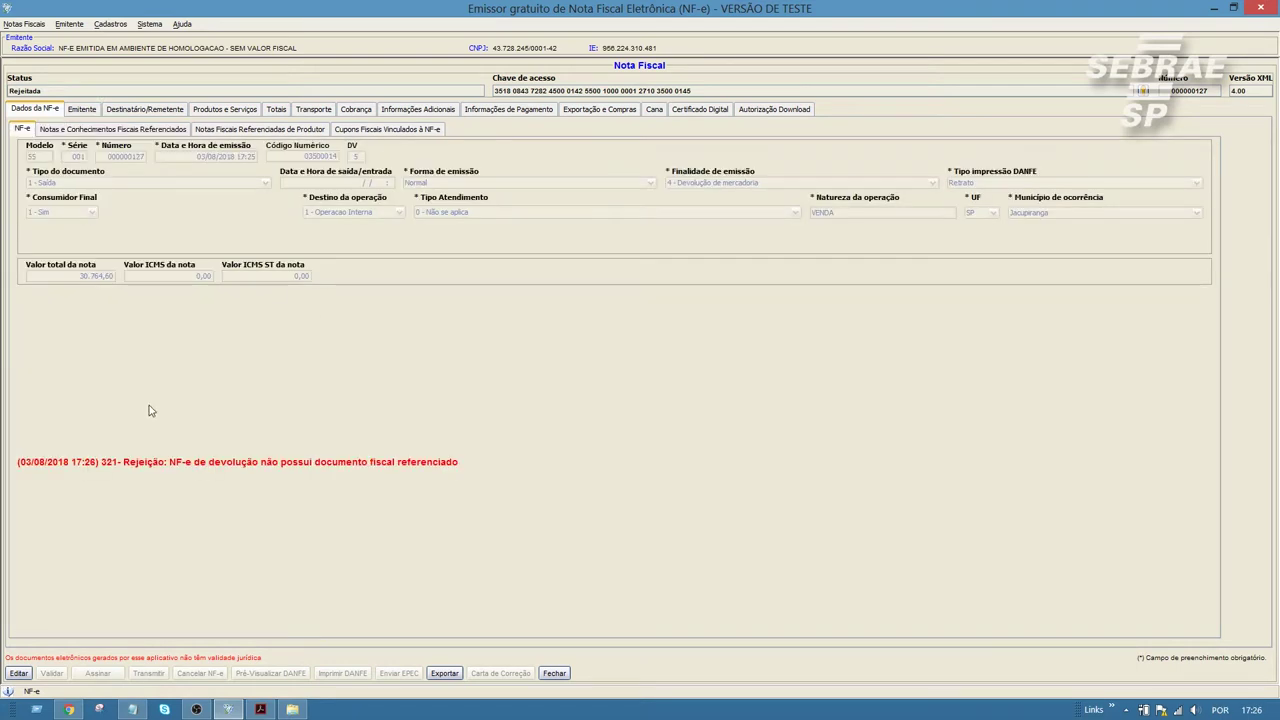
click(20, 673)
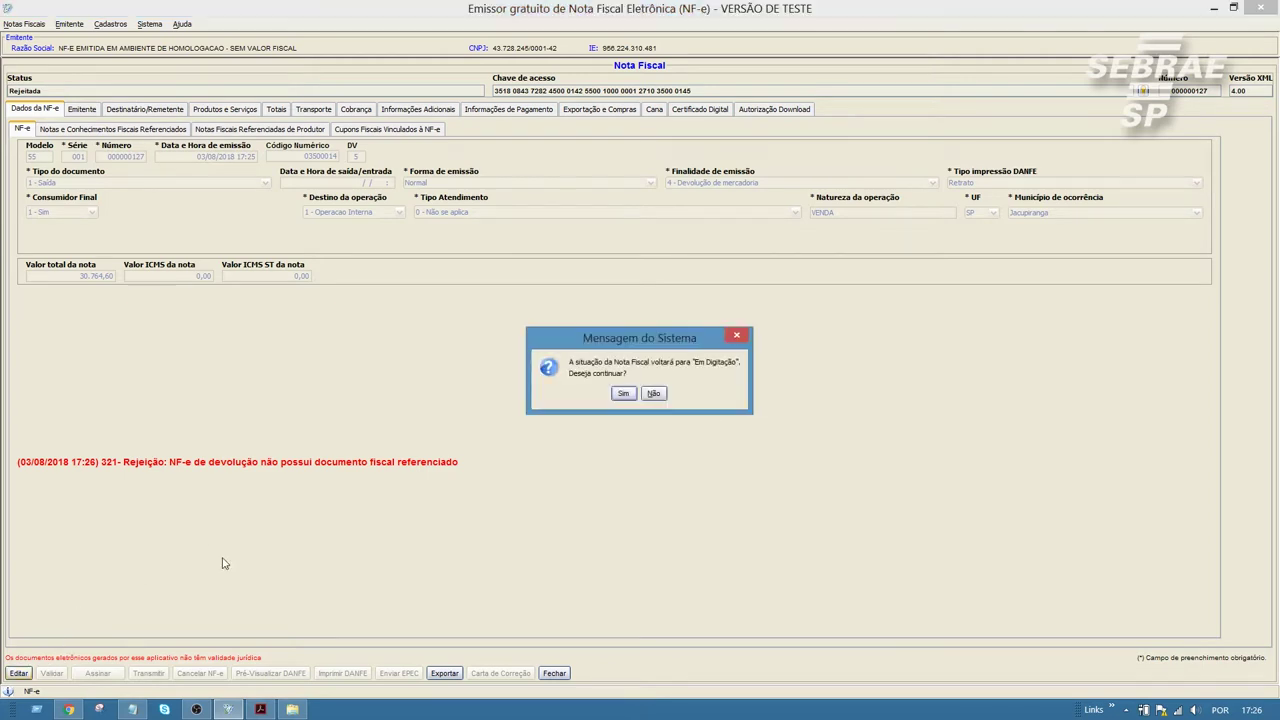
Step: Return the note to Em Digitação and start a new referenced-document entry
click(624, 394)
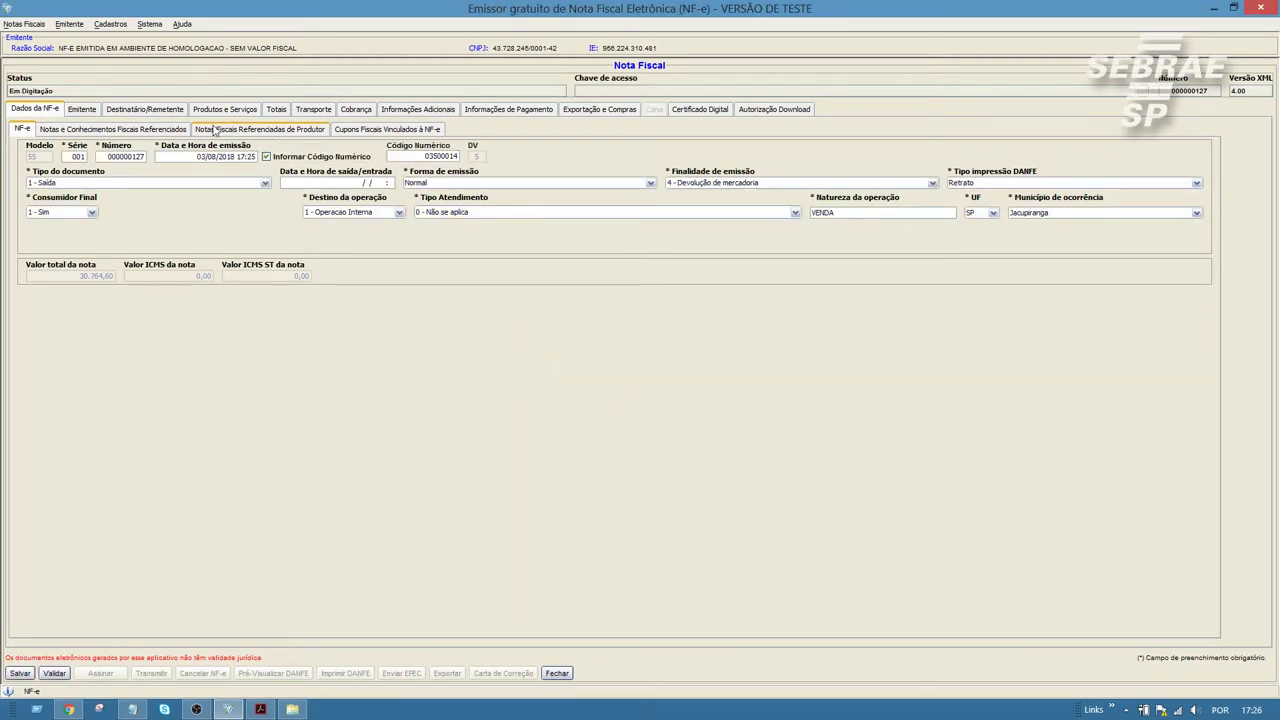
click(260, 130)
click(346, 132)
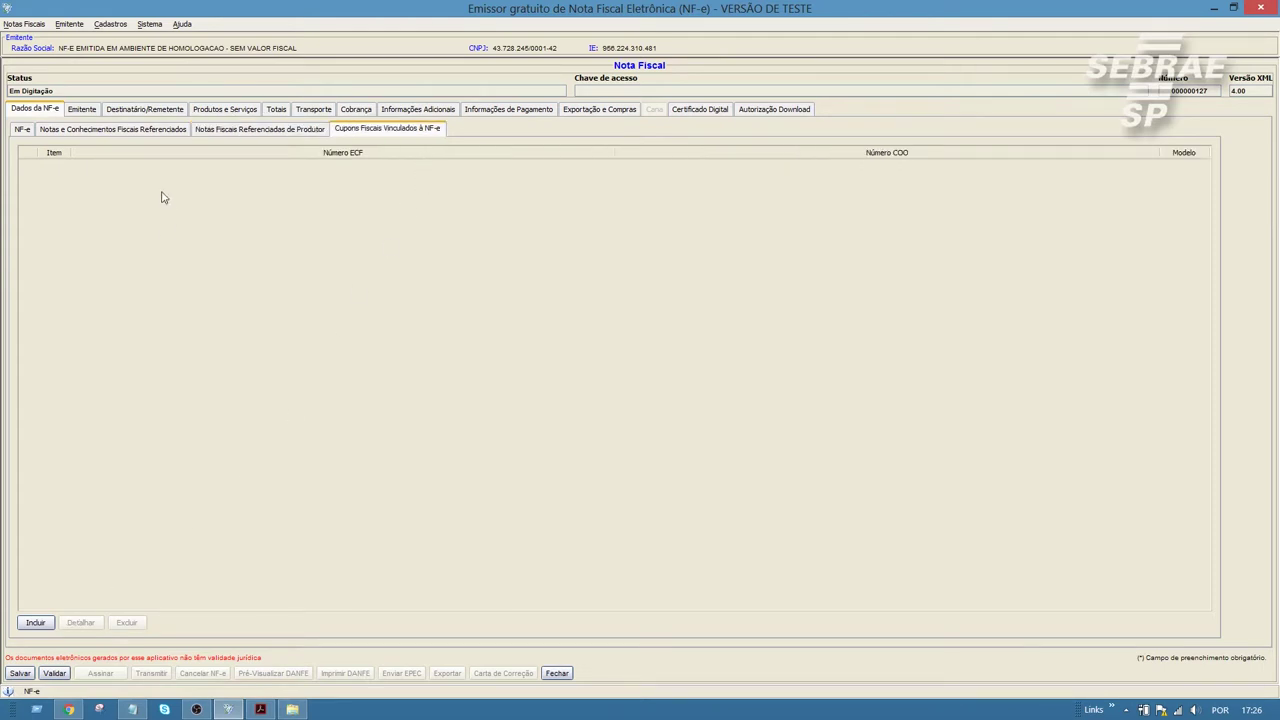
click(130, 130)
click(38, 622)
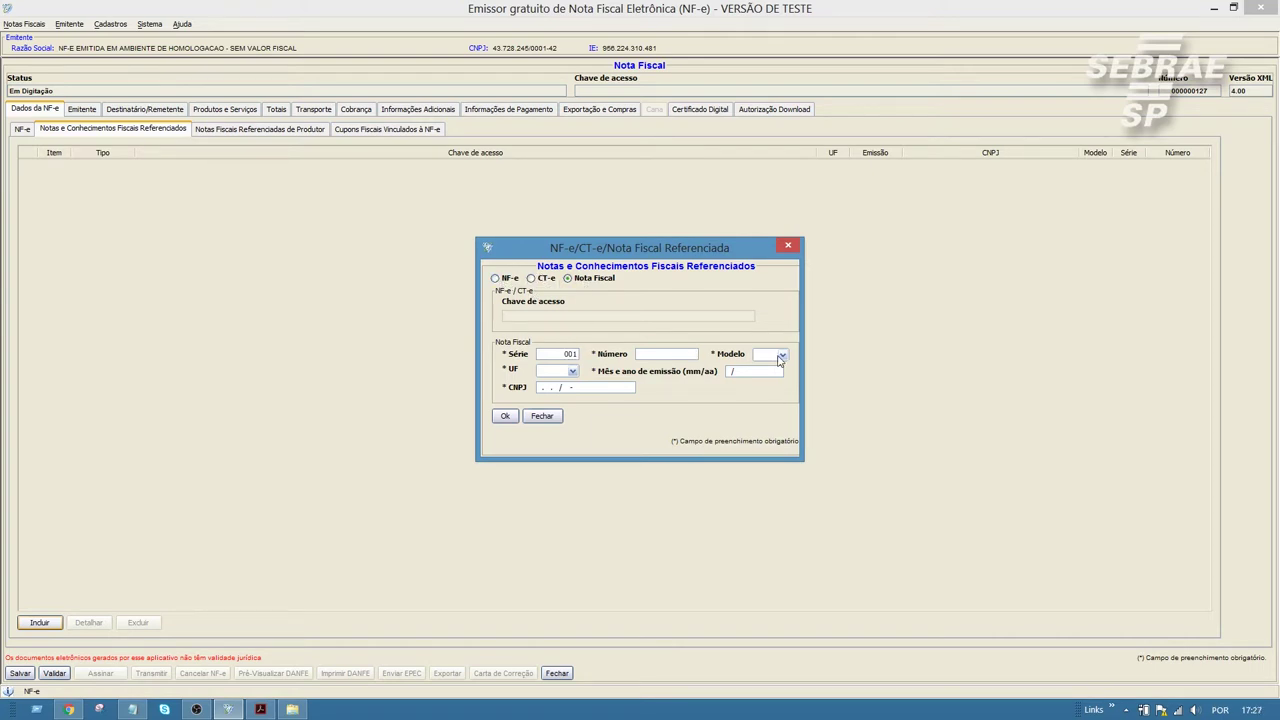
Step: Reference Nota Fiscal 000000001, modelo 01, UF SP, 12/18, and validate the note
key(Tab)
click(779, 361)
click(779, 361)
click(572, 371)
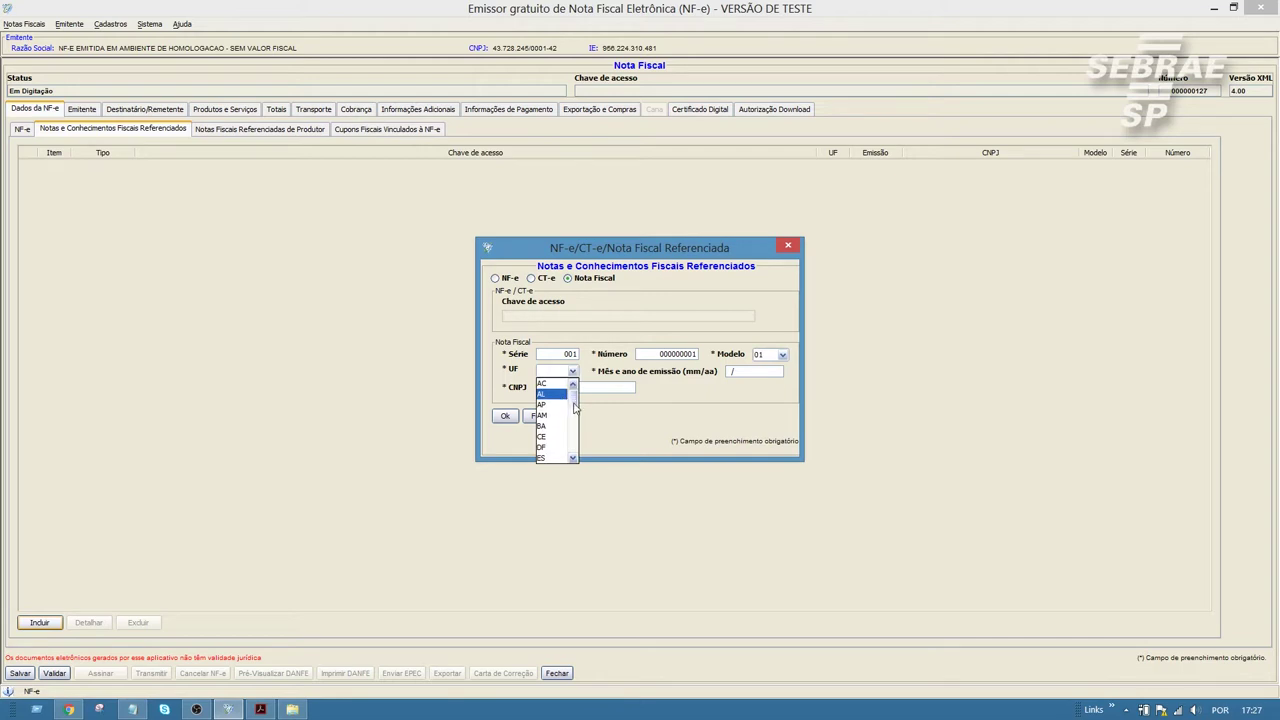
drag(573, 398, 574, 452)
click(550, 444)
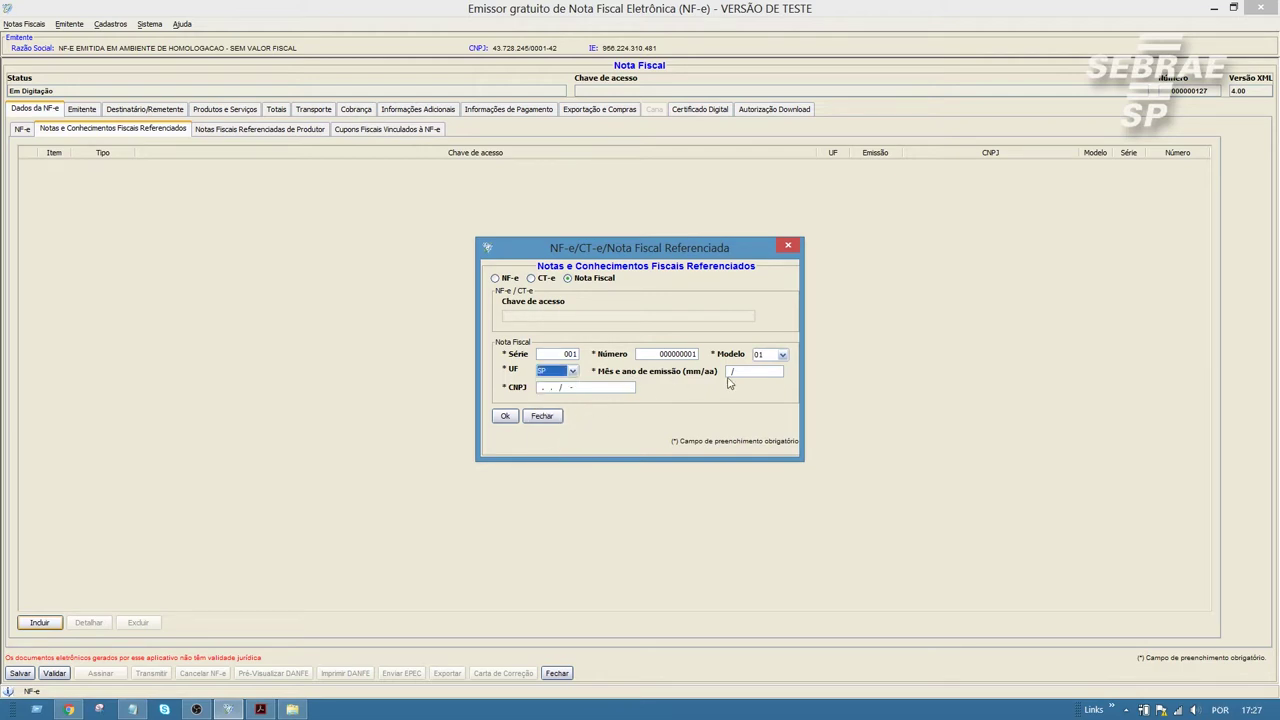
click(728, 371)
click(505, 416)
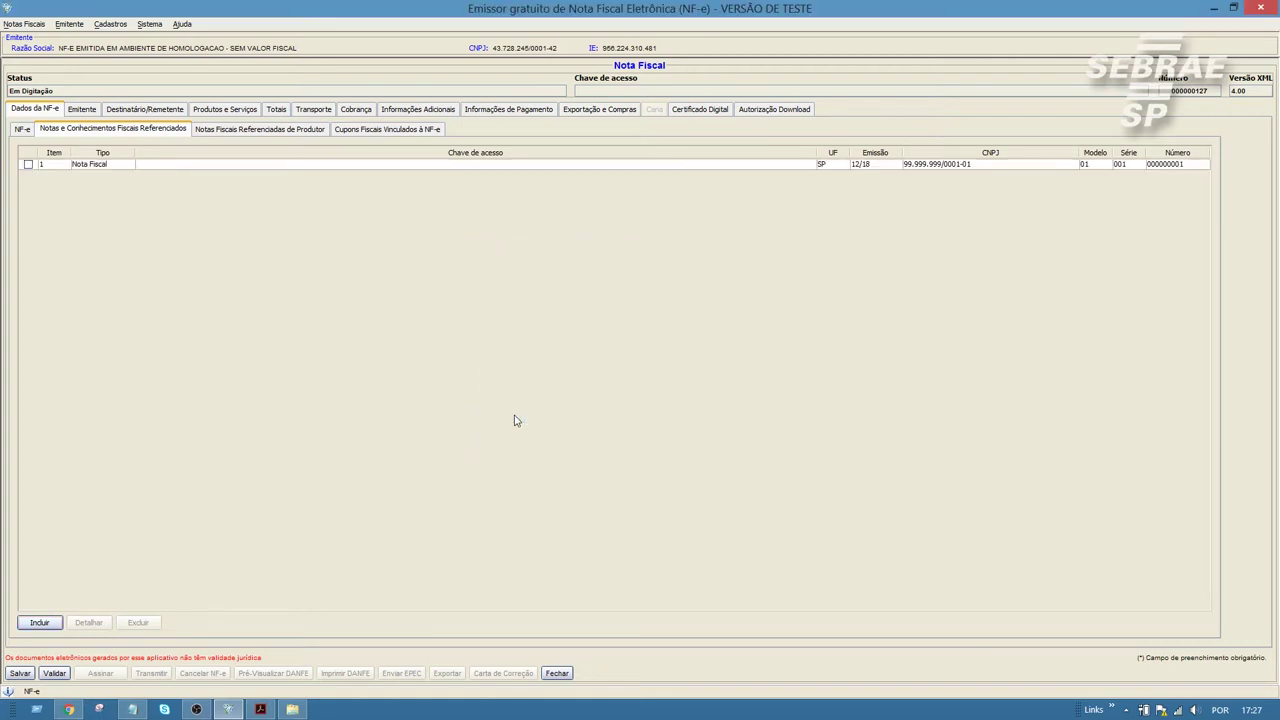
click(55, 674)
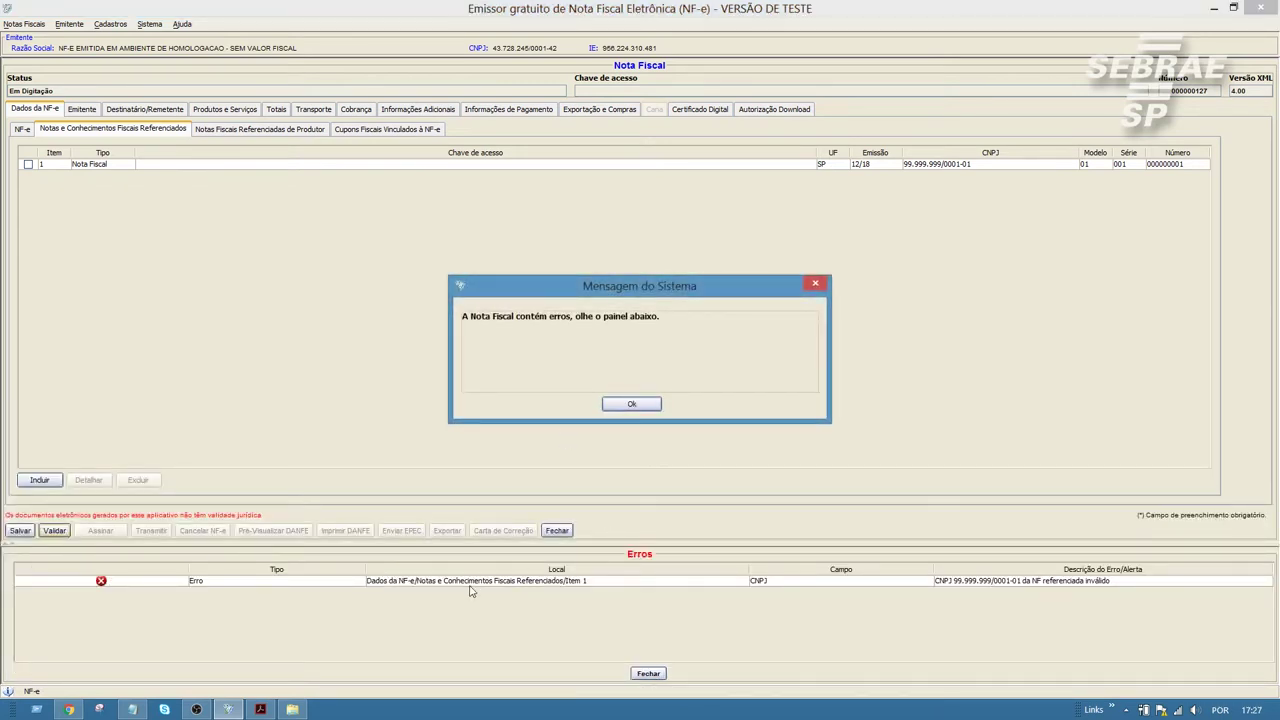
Step: Correct the invalid CNPJ in the referenced Nota Fiscal entry's details
click(645, 407)
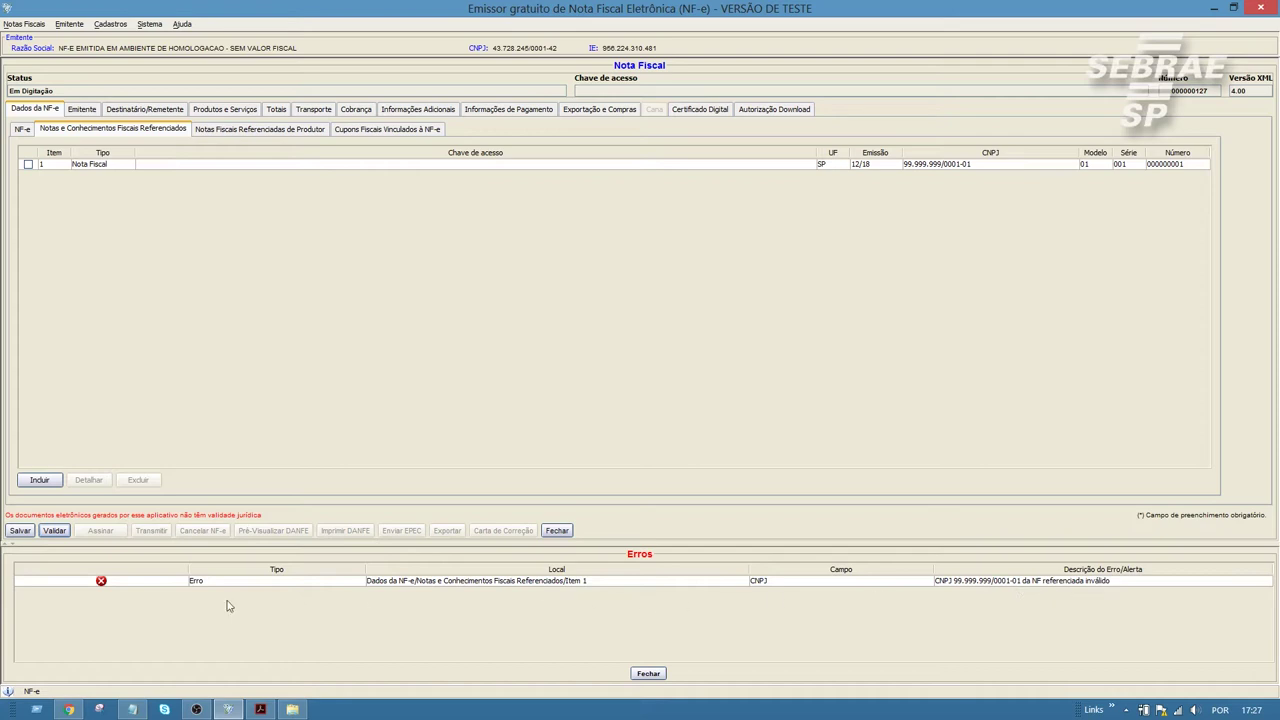
click(159, 584)
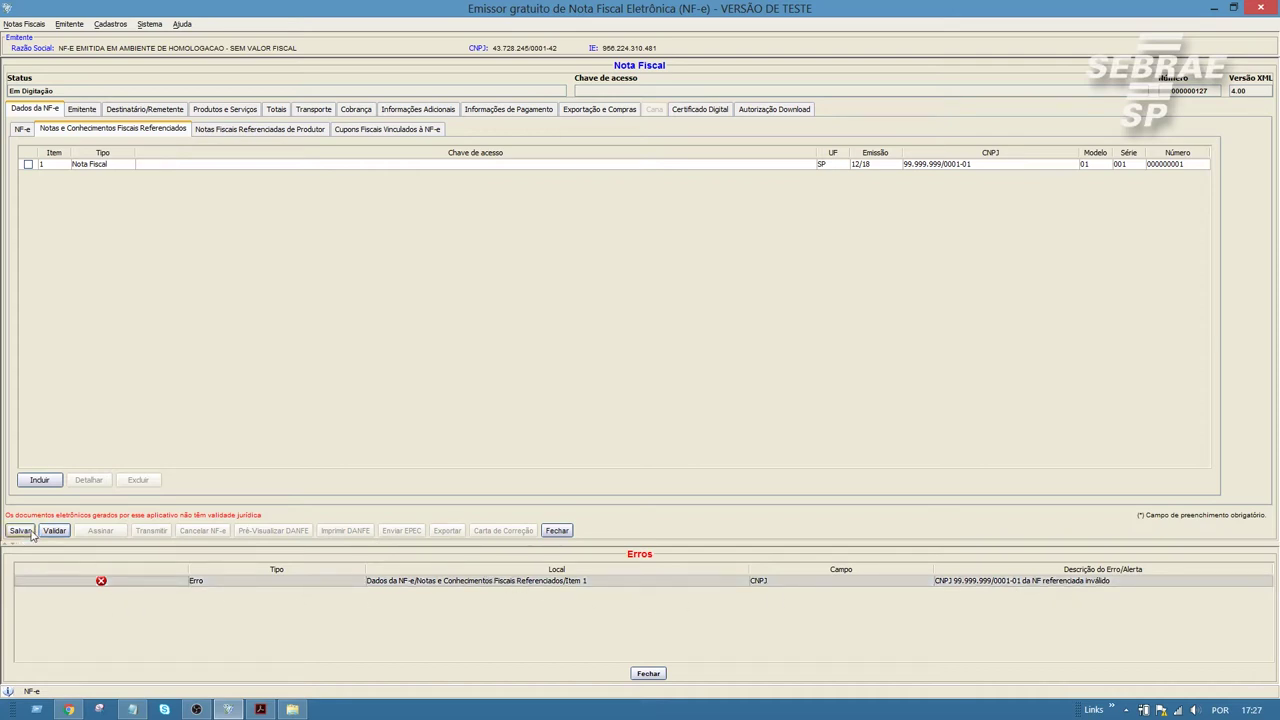
click(28, 165)
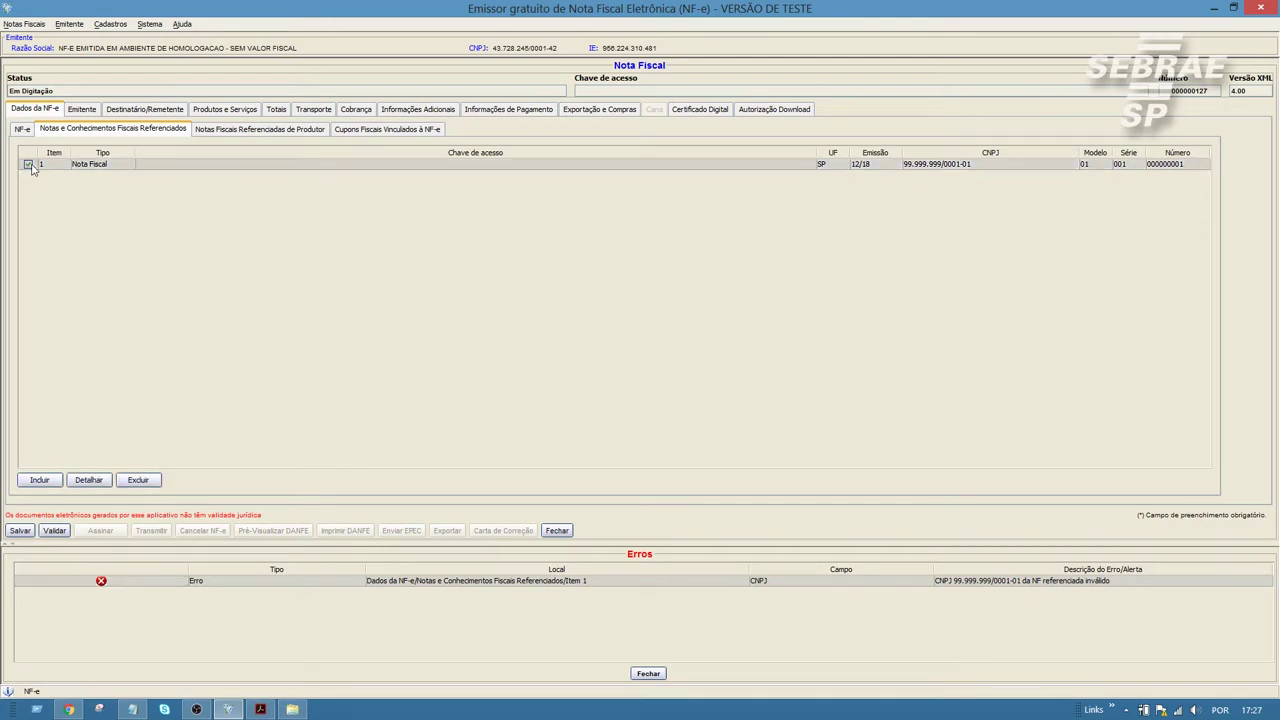
click(89, 482)
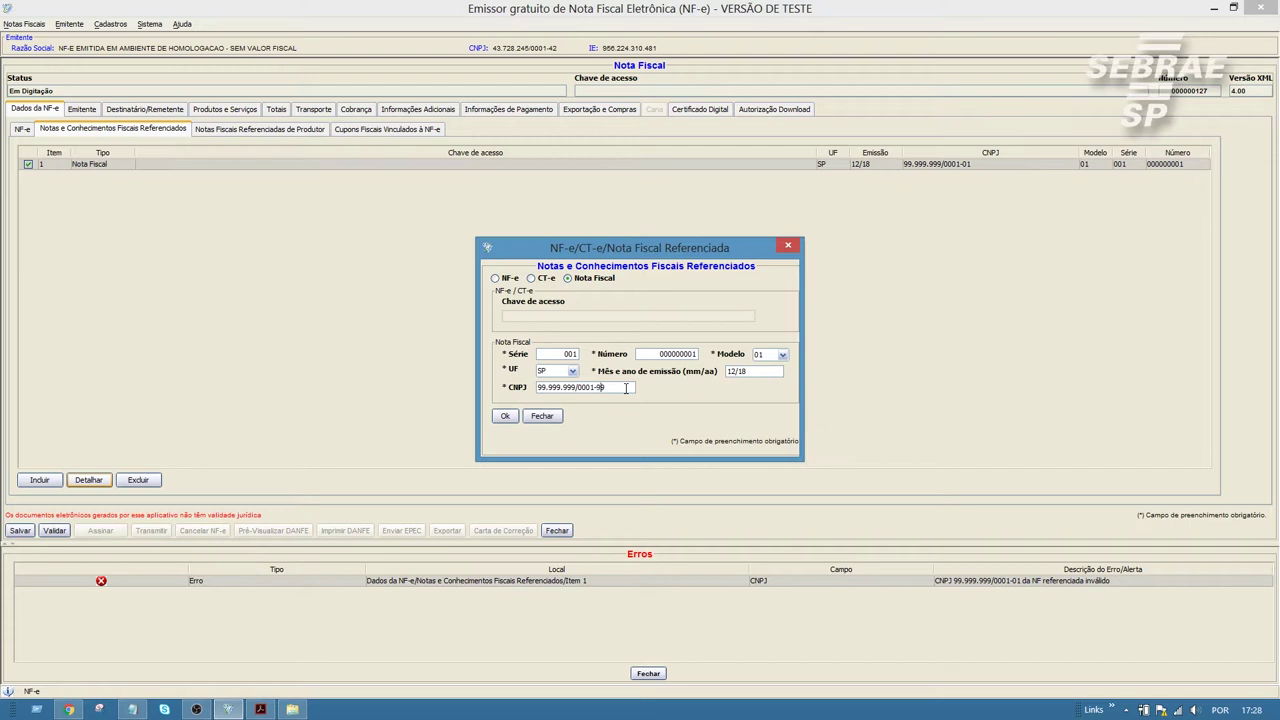
click(505, 416)
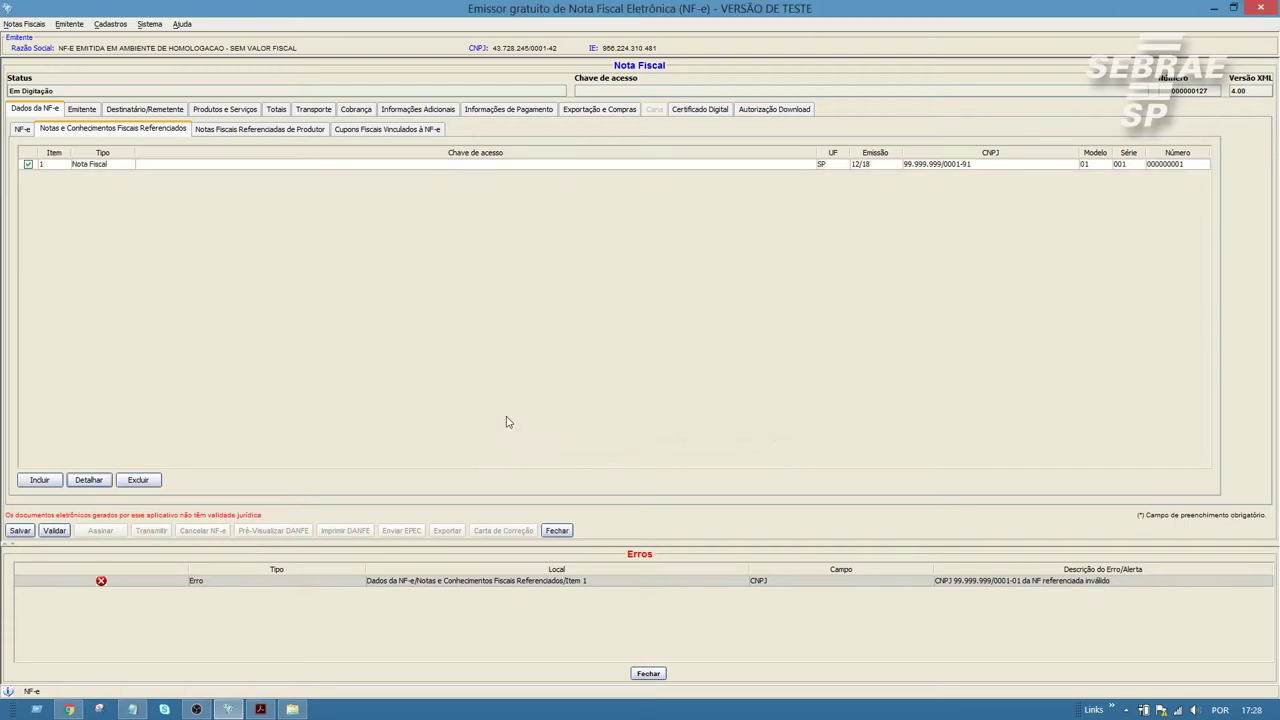
Step: Validate note 000000127 again and sign it with the certificate
click(52, 531)
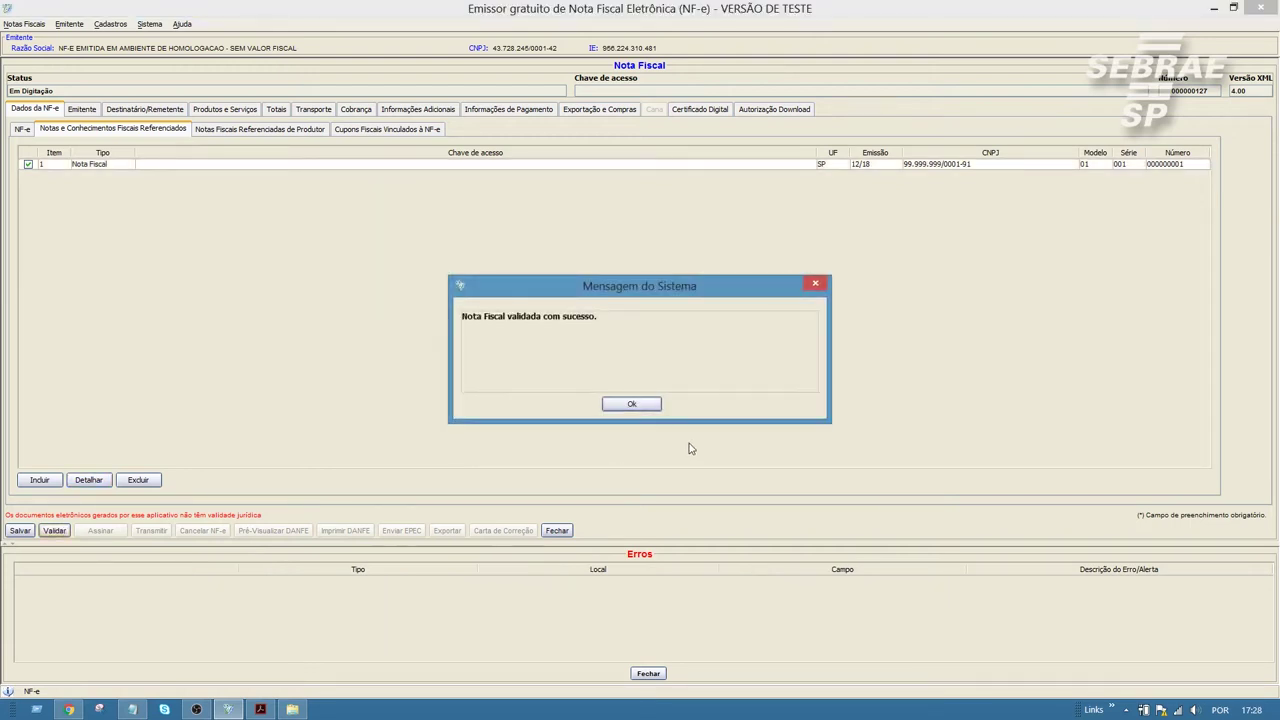
click(646, 408)
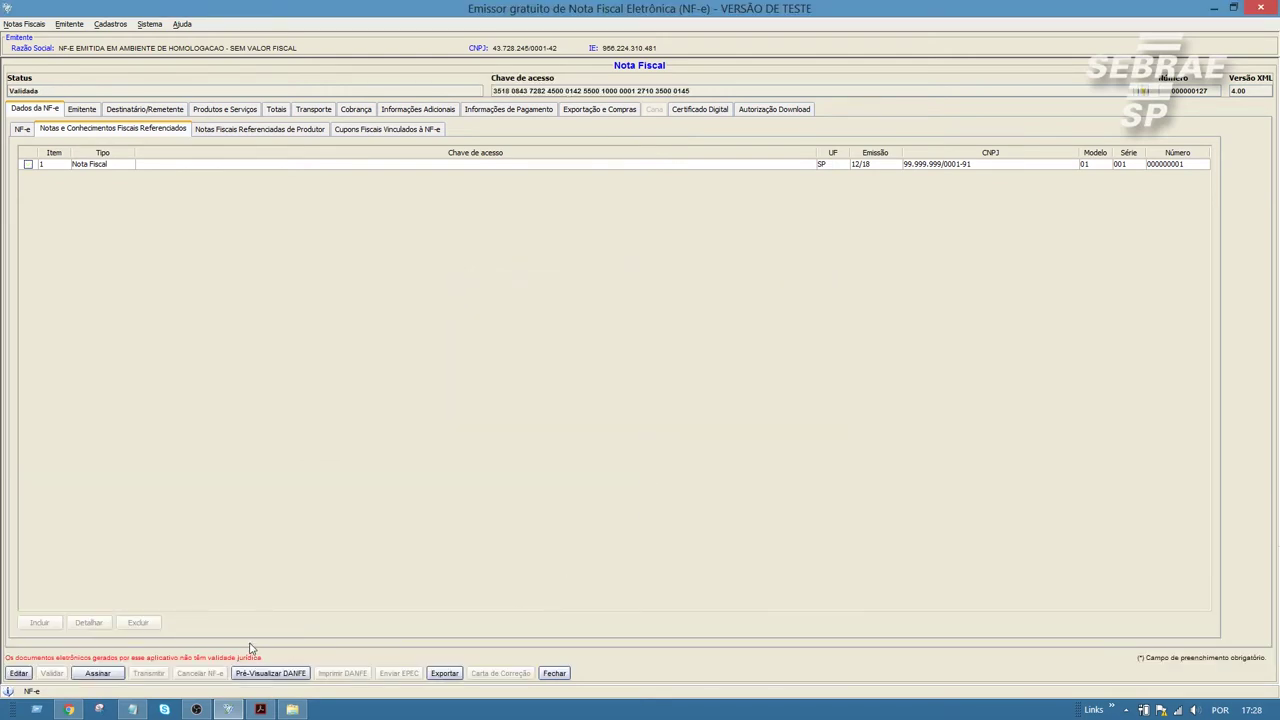
click(97, 673)
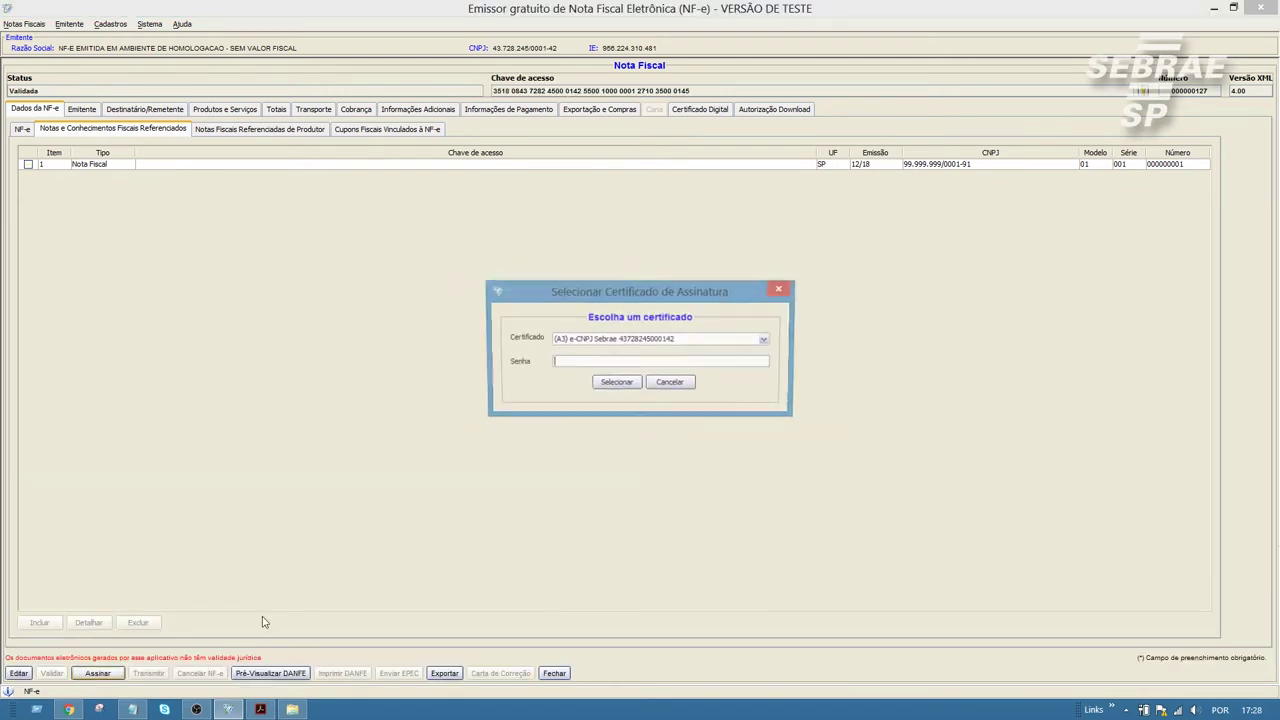
click(615, 383)
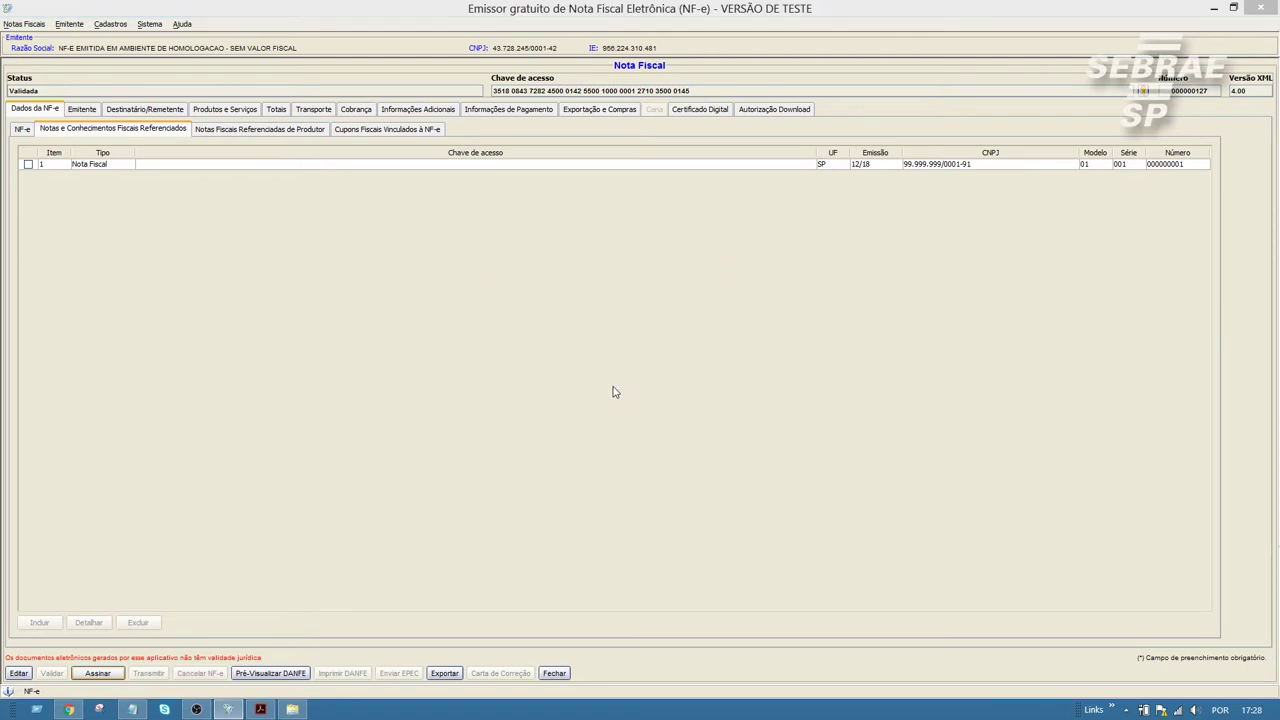
click(628, 403)
key(Return)
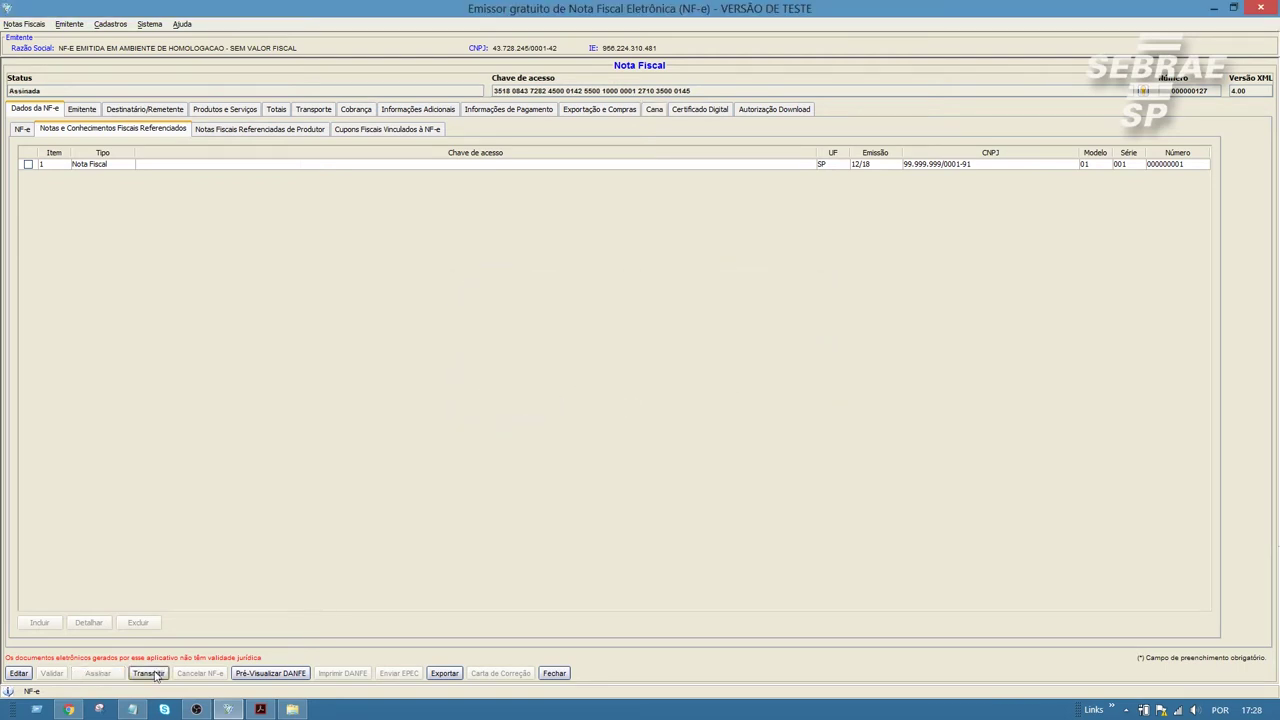
Step: Send the signed note to SEFAZ using the connection certificate's password
text(******)
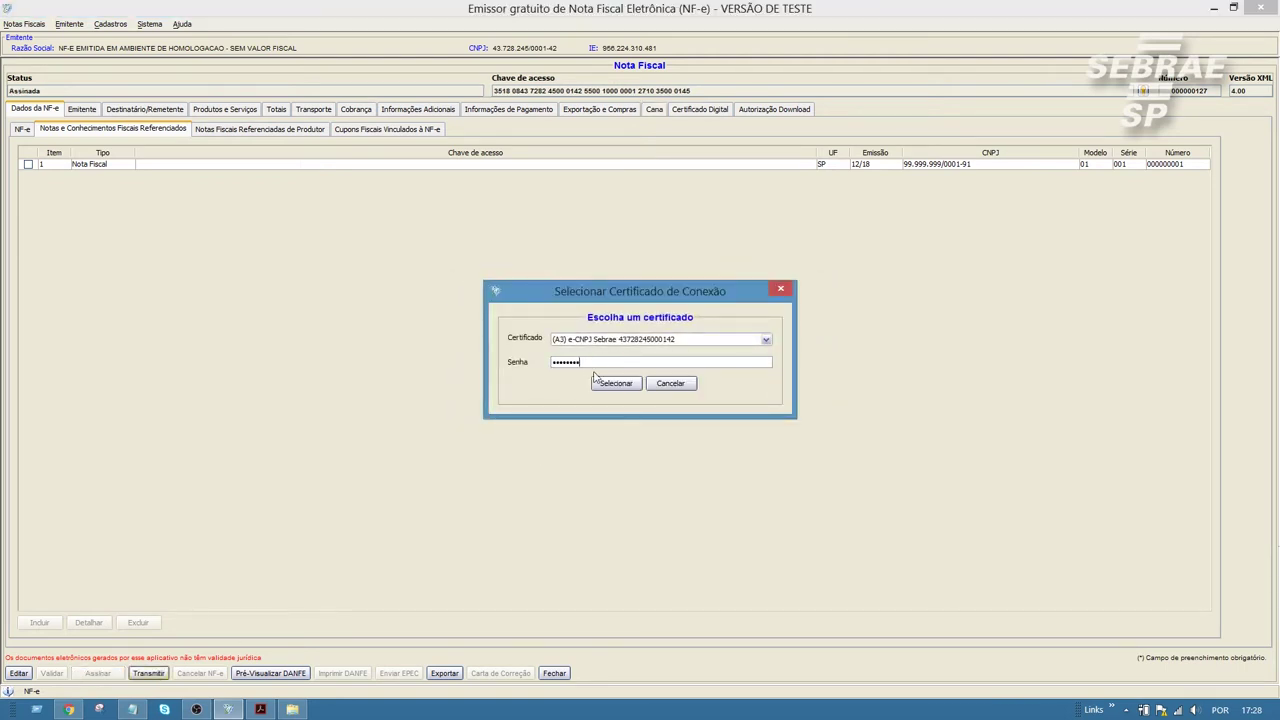
click(603, 383)
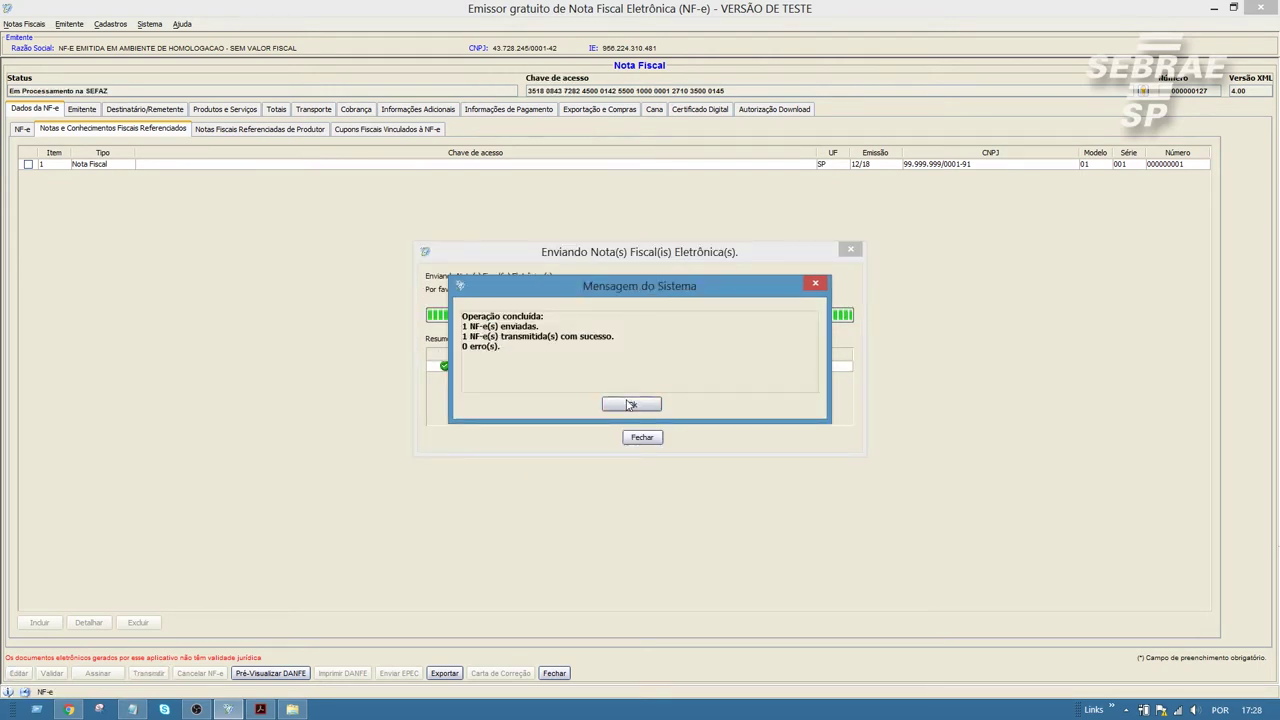
click(610, 405)
click(641, 437)
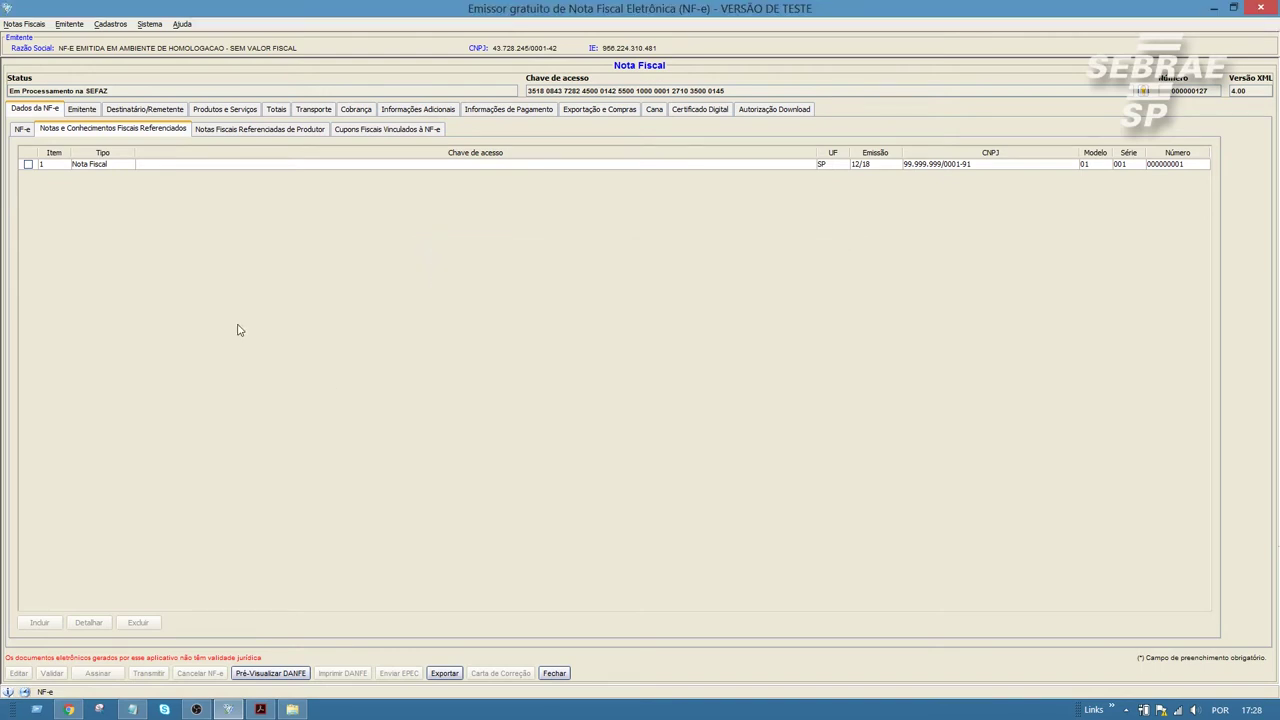
Step: Check the rejection 317 on the NF-e data and reopen the note for editing
click(31, 129)
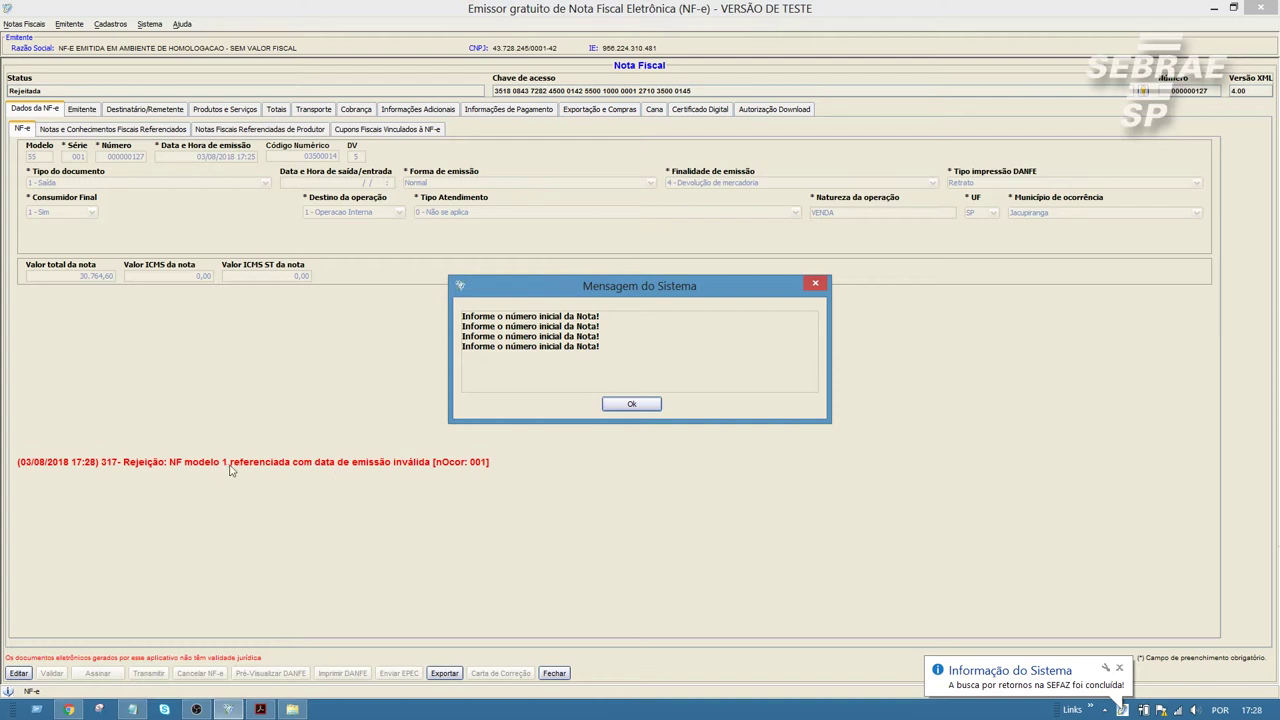
click(632, 404)
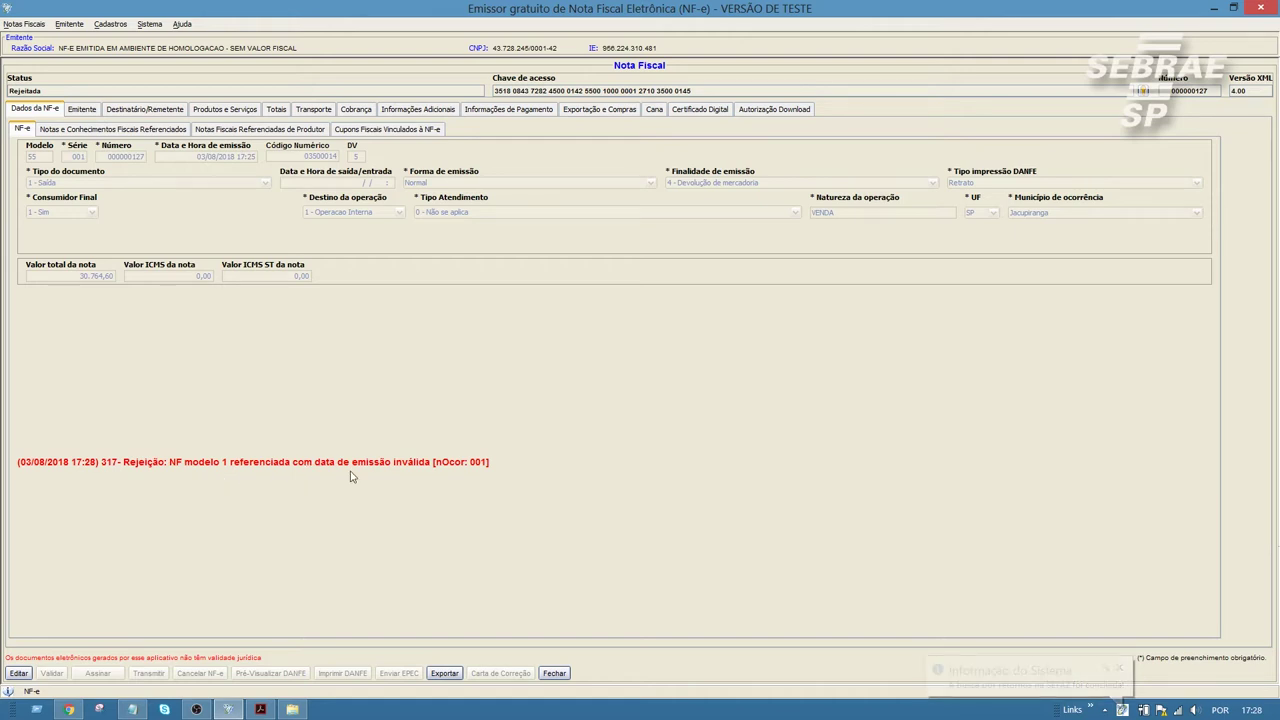
click(18, 675)
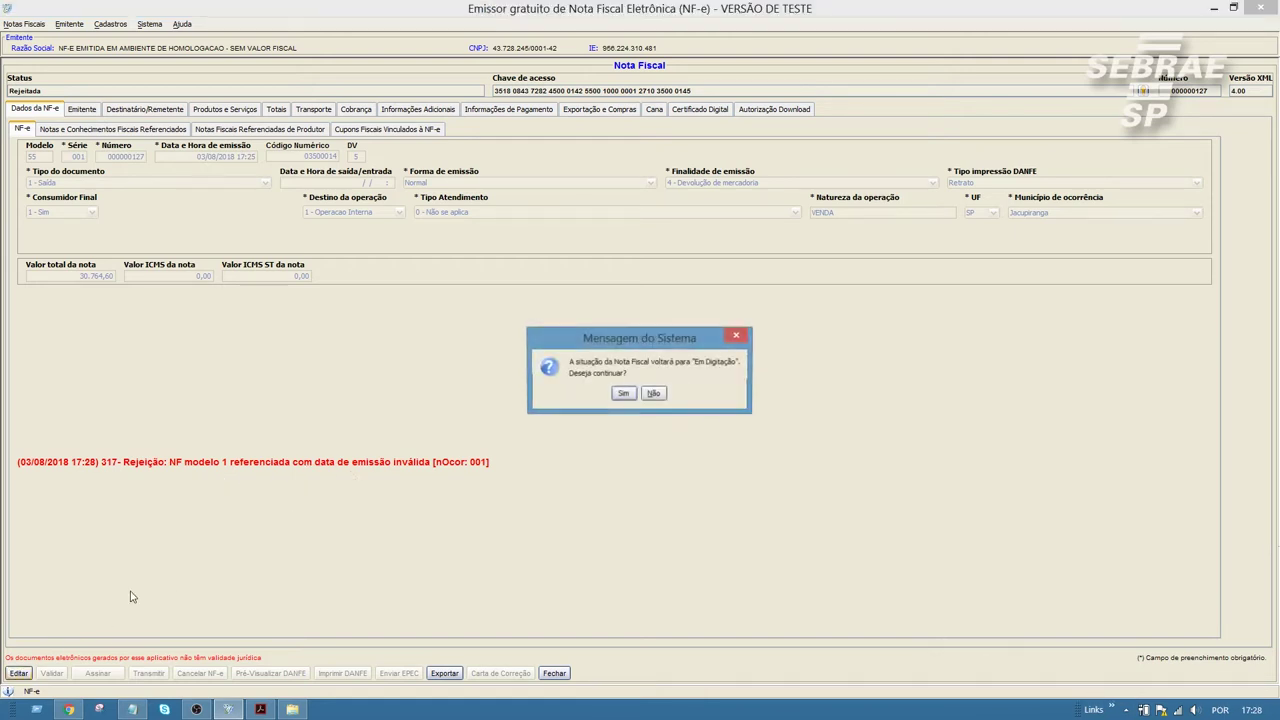
Step: Return the note to Em Digitação and set the referenced note's emission Mês/ano to 05/18
click(628, 396)
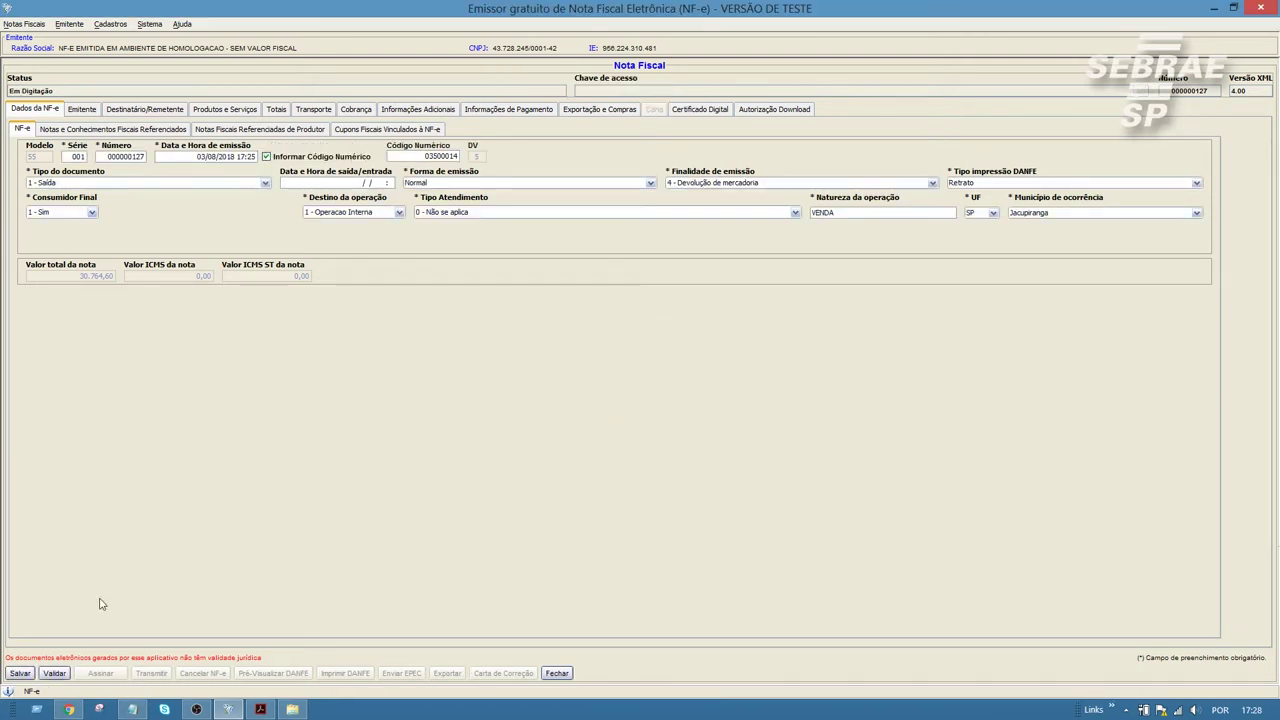
click(110, 130)
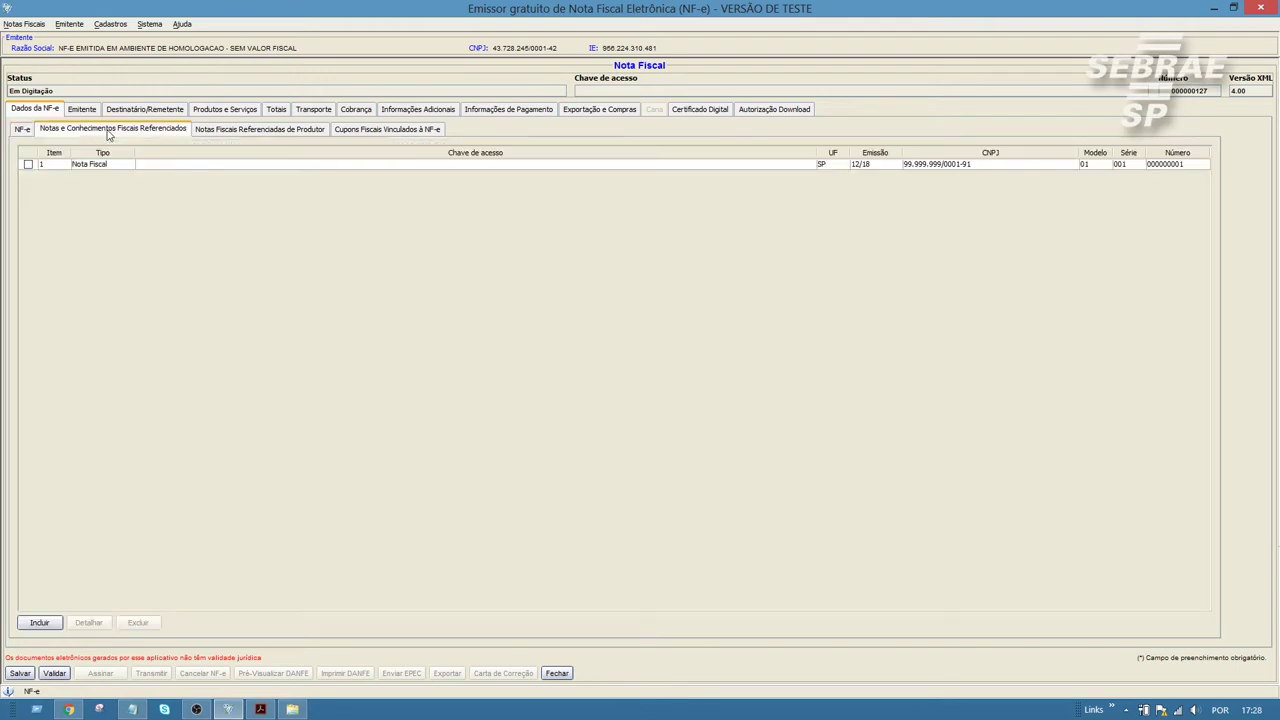
click(29, 165)
click(88, 622)
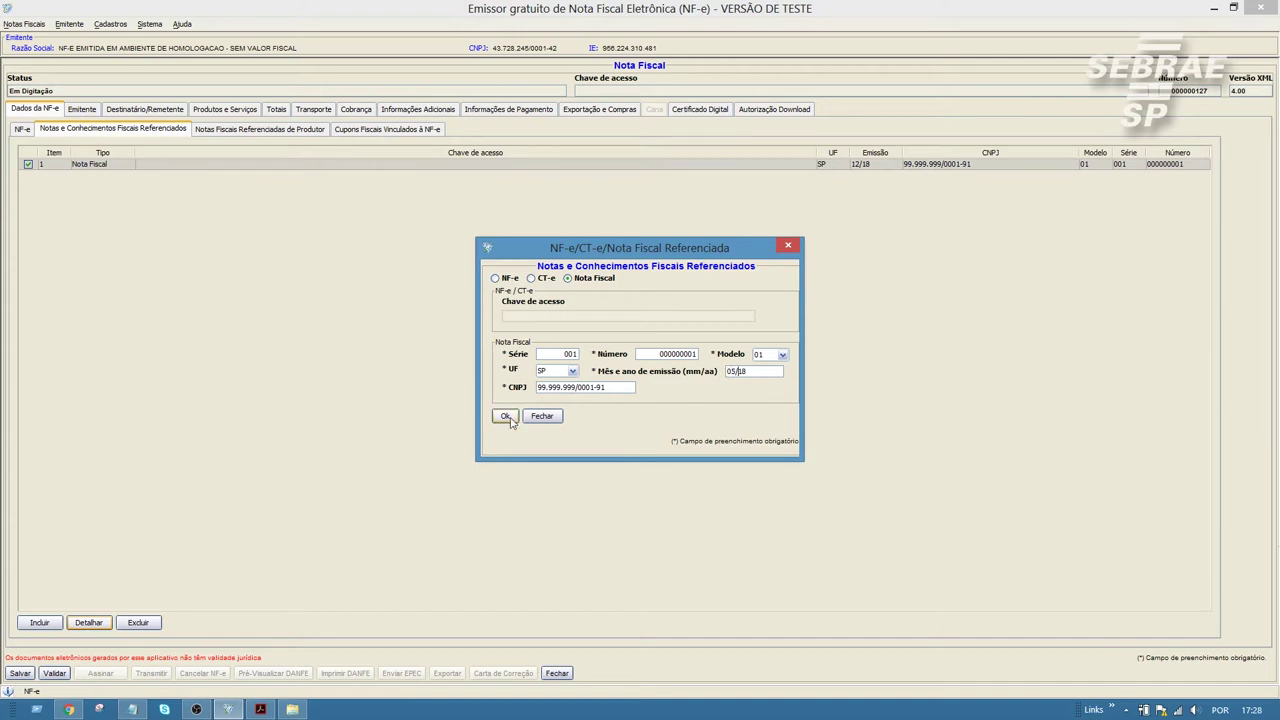
click(506, 416)
Step: Validate the note and sign it after entering the certificate password
click(54, 673)
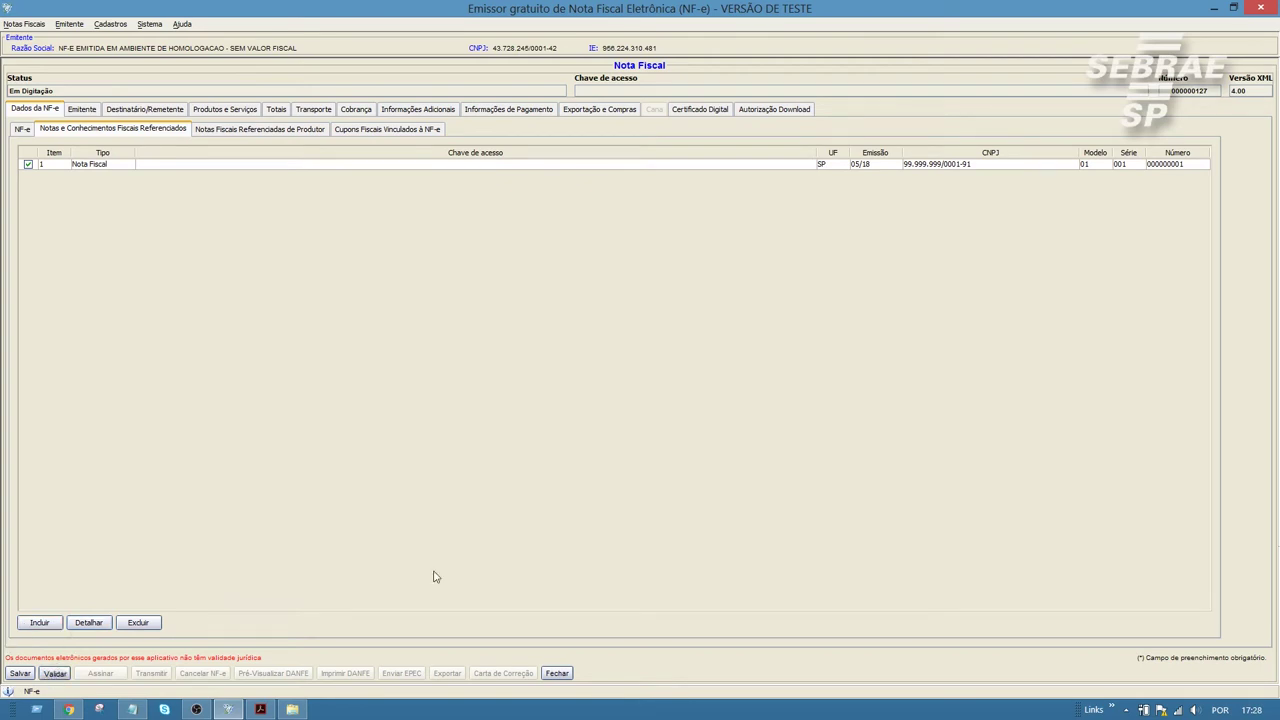
click(622, 404)
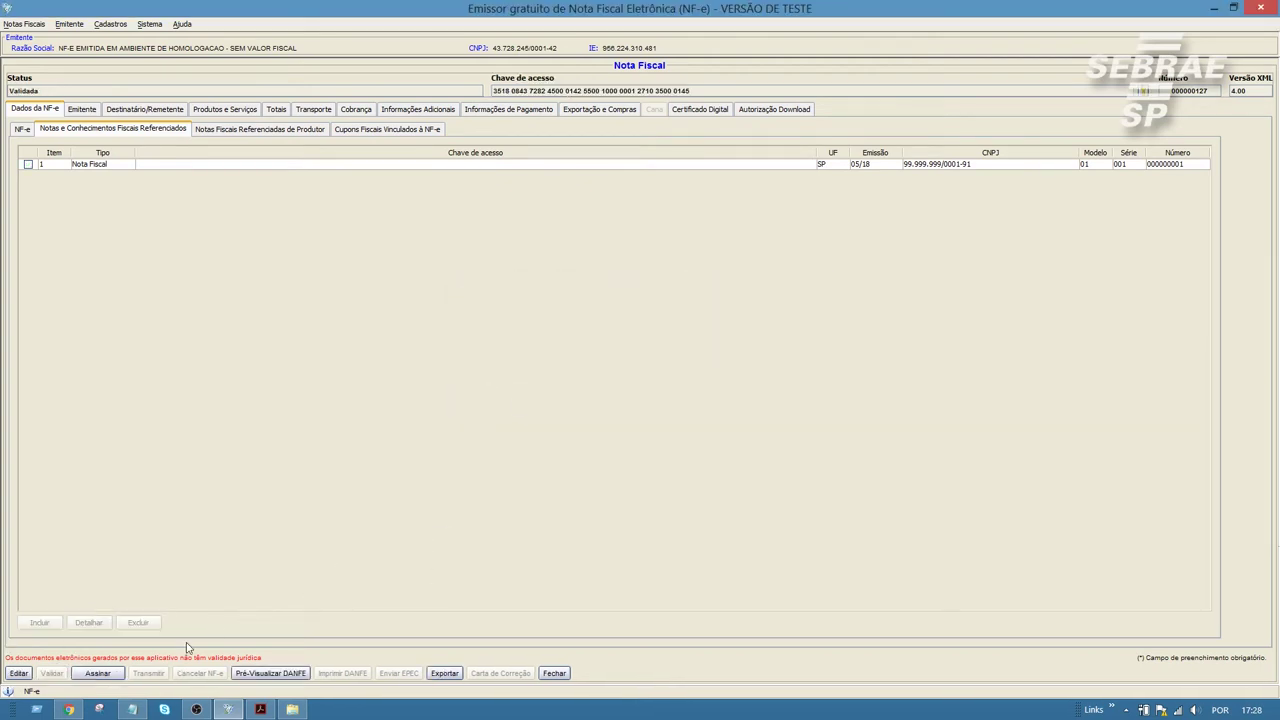
click(97, 673)
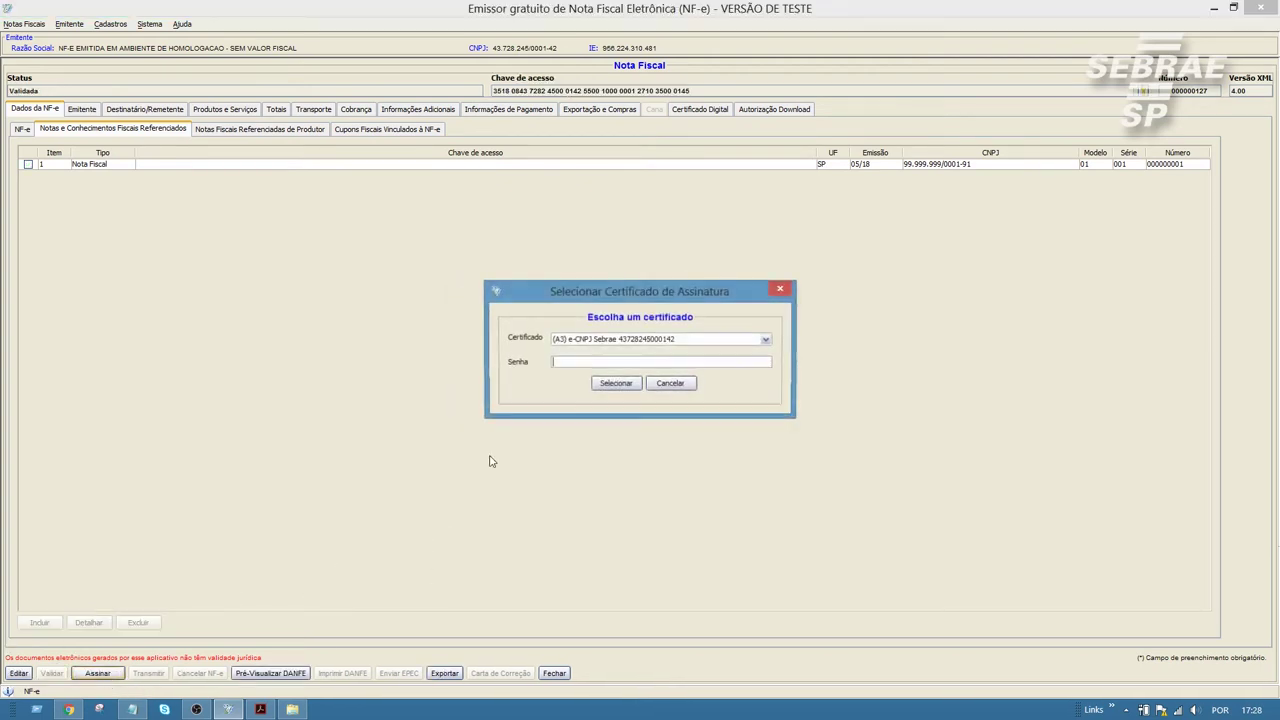
click(667, 361)
text(******)
click(616, 383)
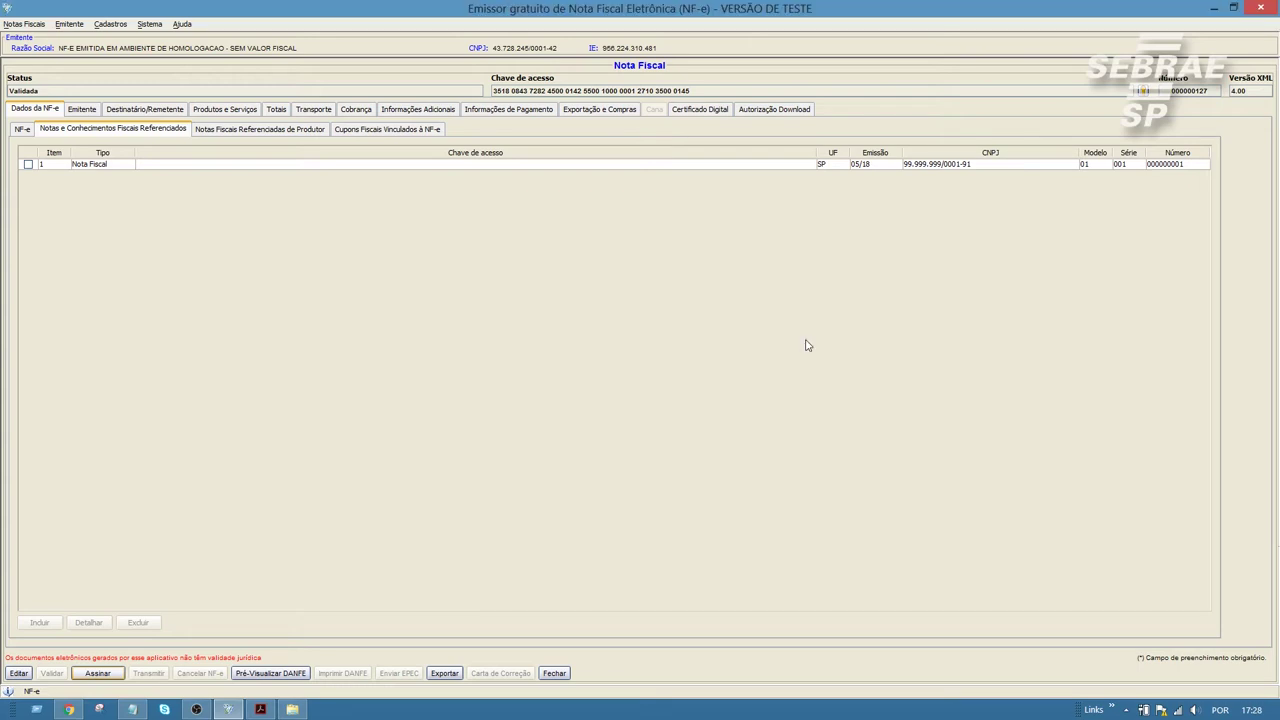
click(634, 407)
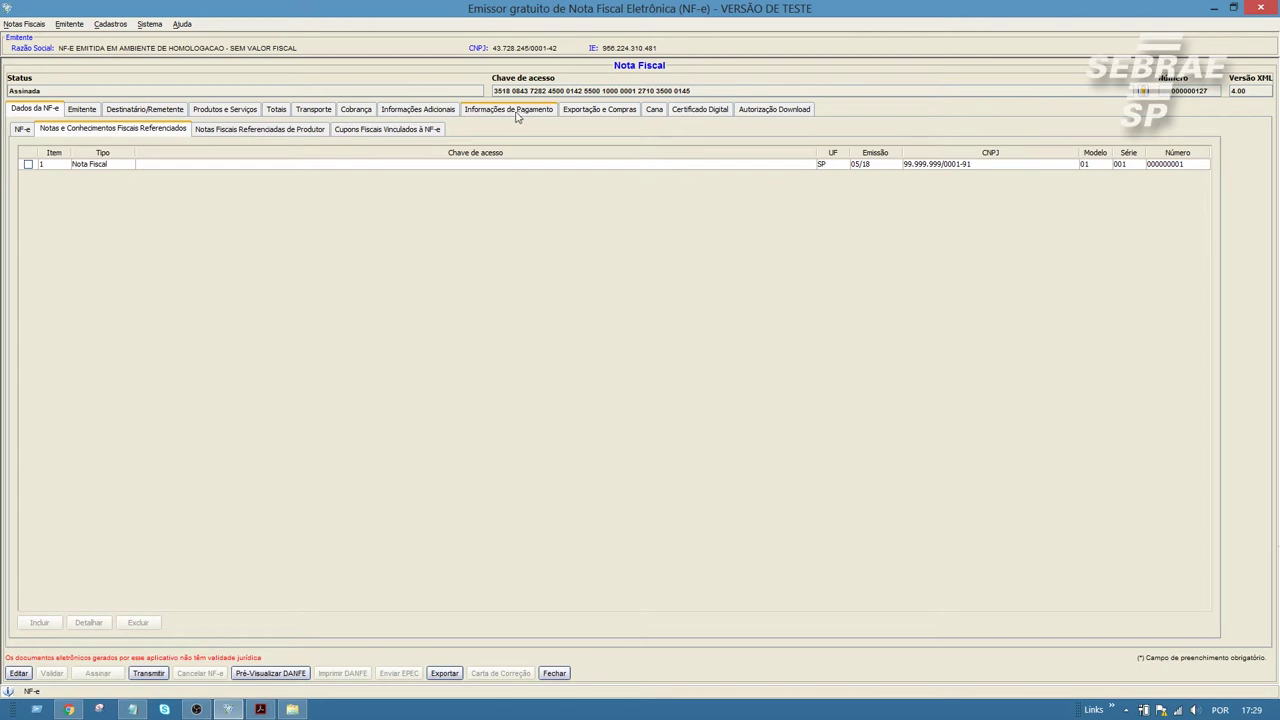
Step: Transmit the note to SEFAZ with the certificate password, getting rejection 327 for invalid CFOP
click(19, 135)
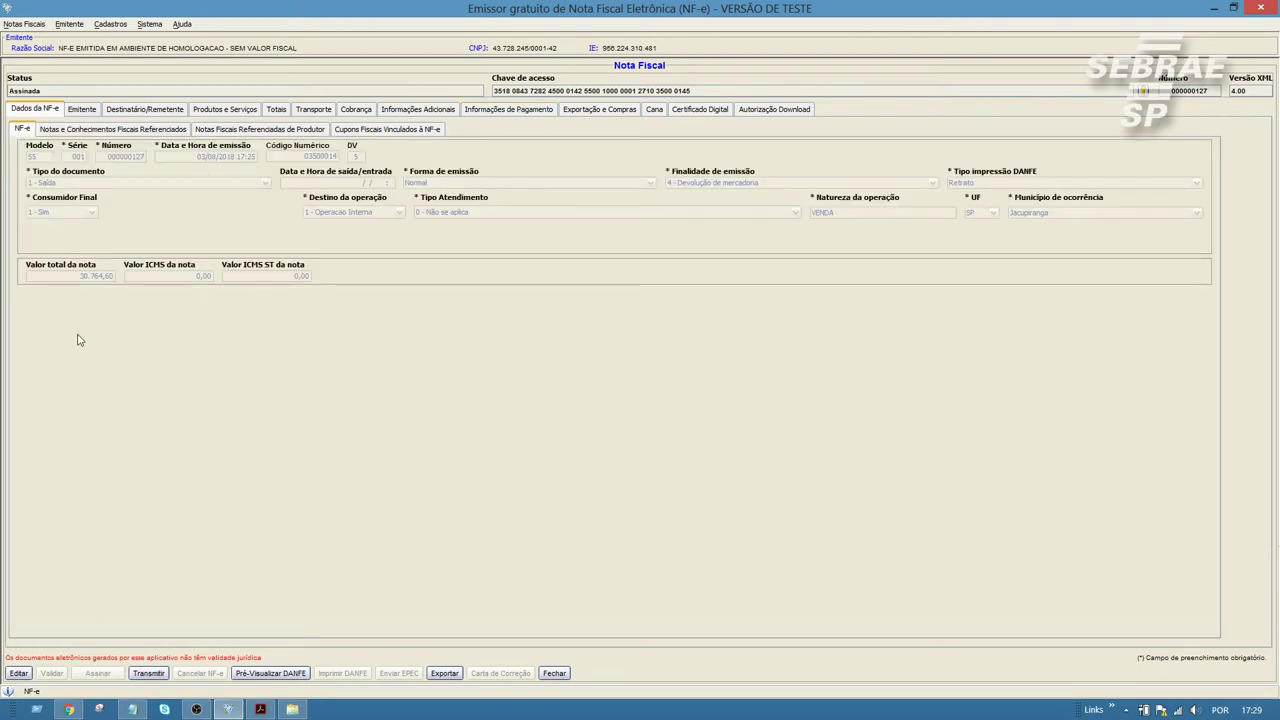
click(148, 673)
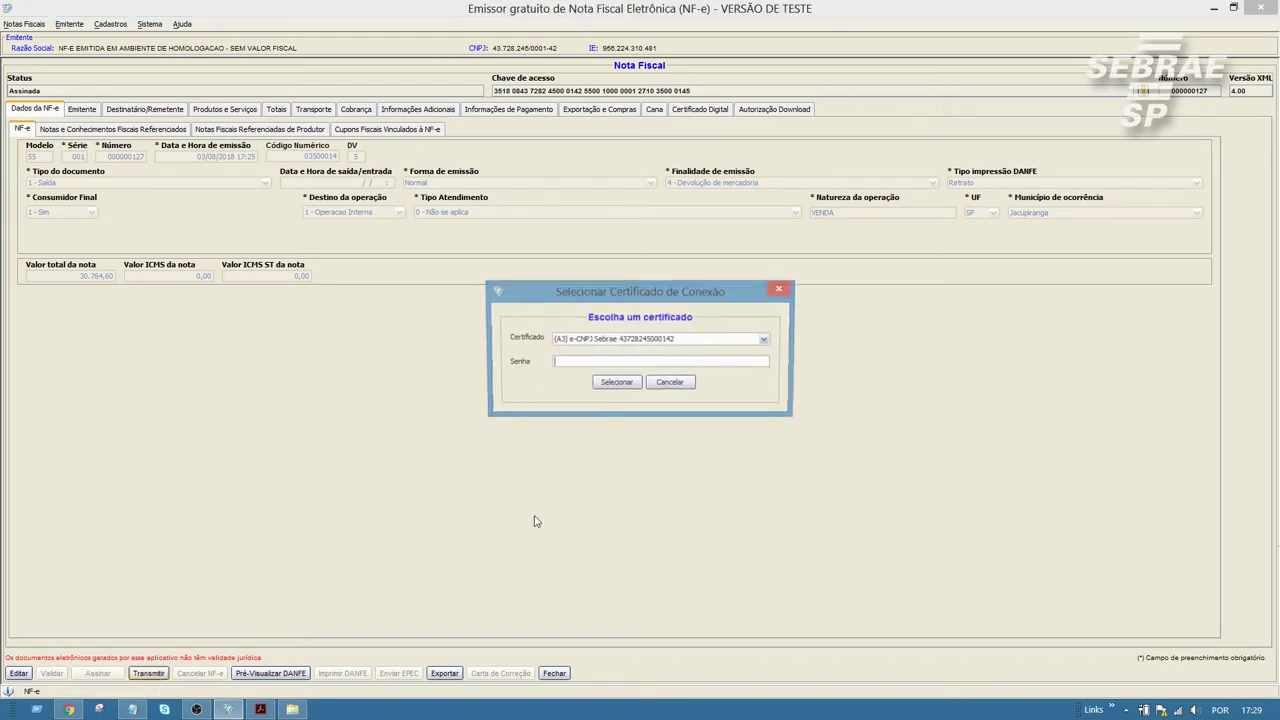
text(123456)
click(616, 383)
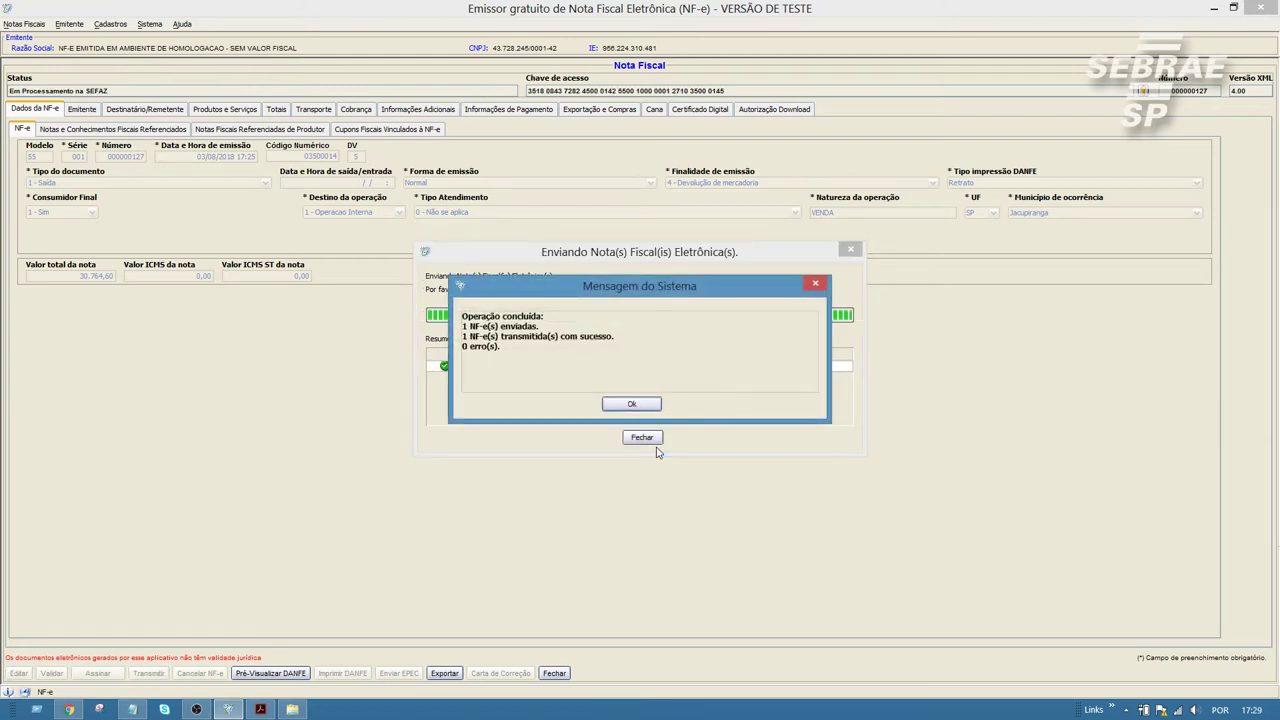
click(646, 404)
click(642, 437)
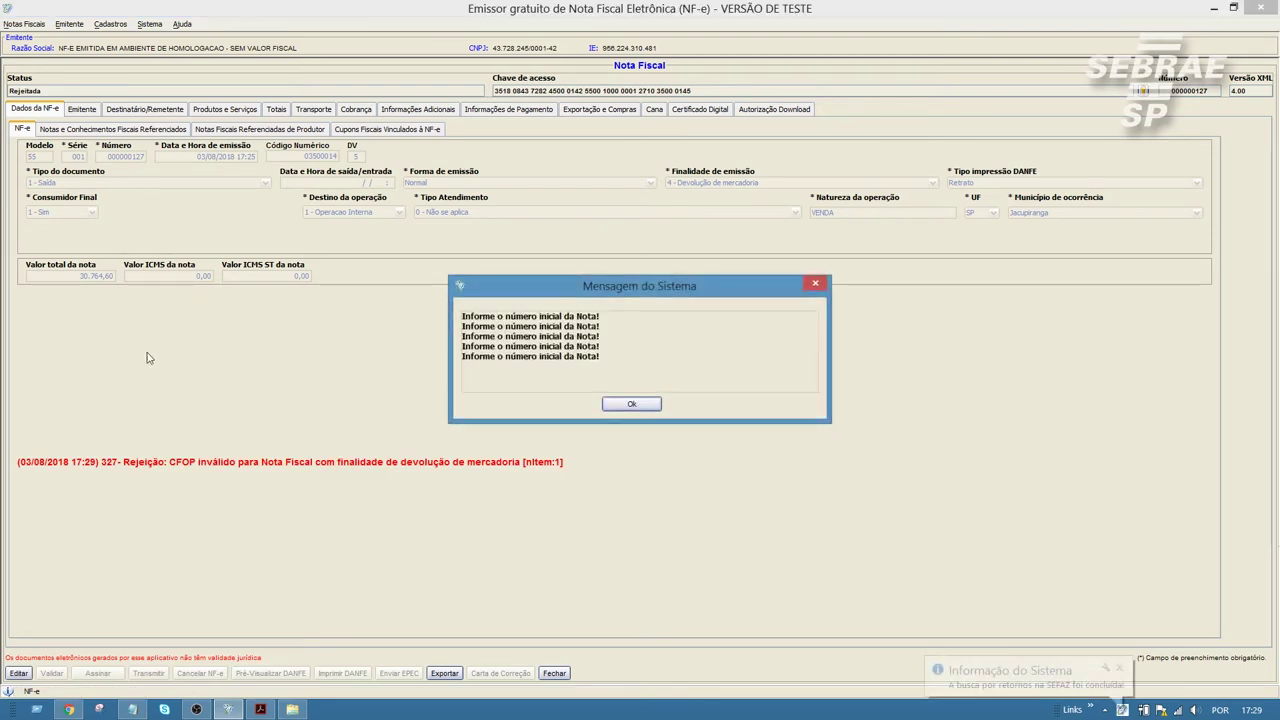
click(640, 410)
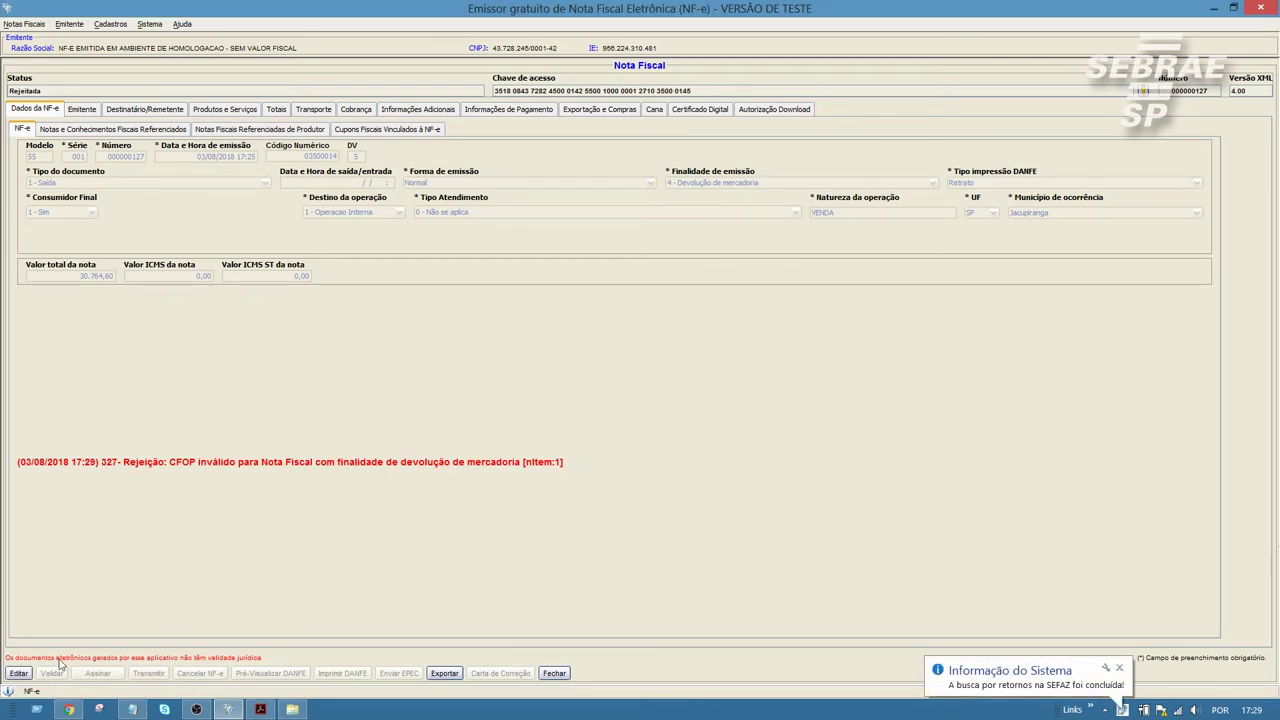
Step: Reopen the note and change item 1 (OXIDO DE FERRO) CFOP to 1202, making the note 0 - Entrada
click(18, 673)
click(630, 394)
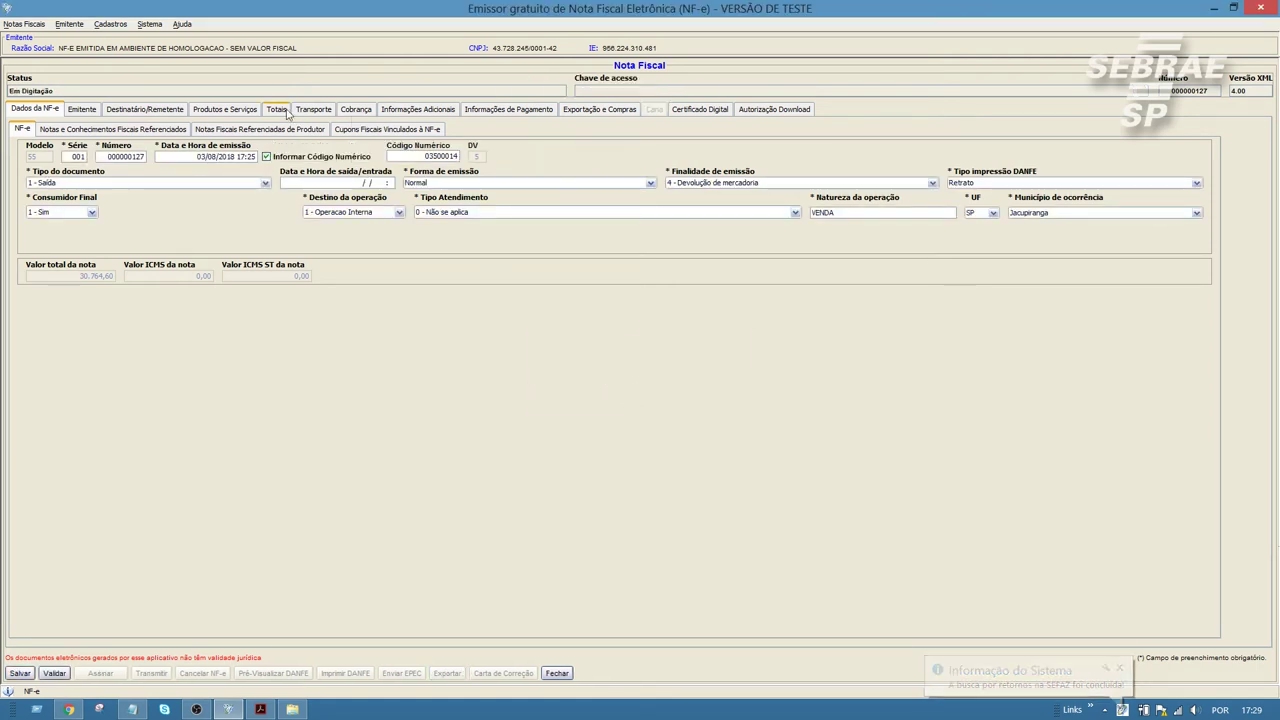
click(240, 114)
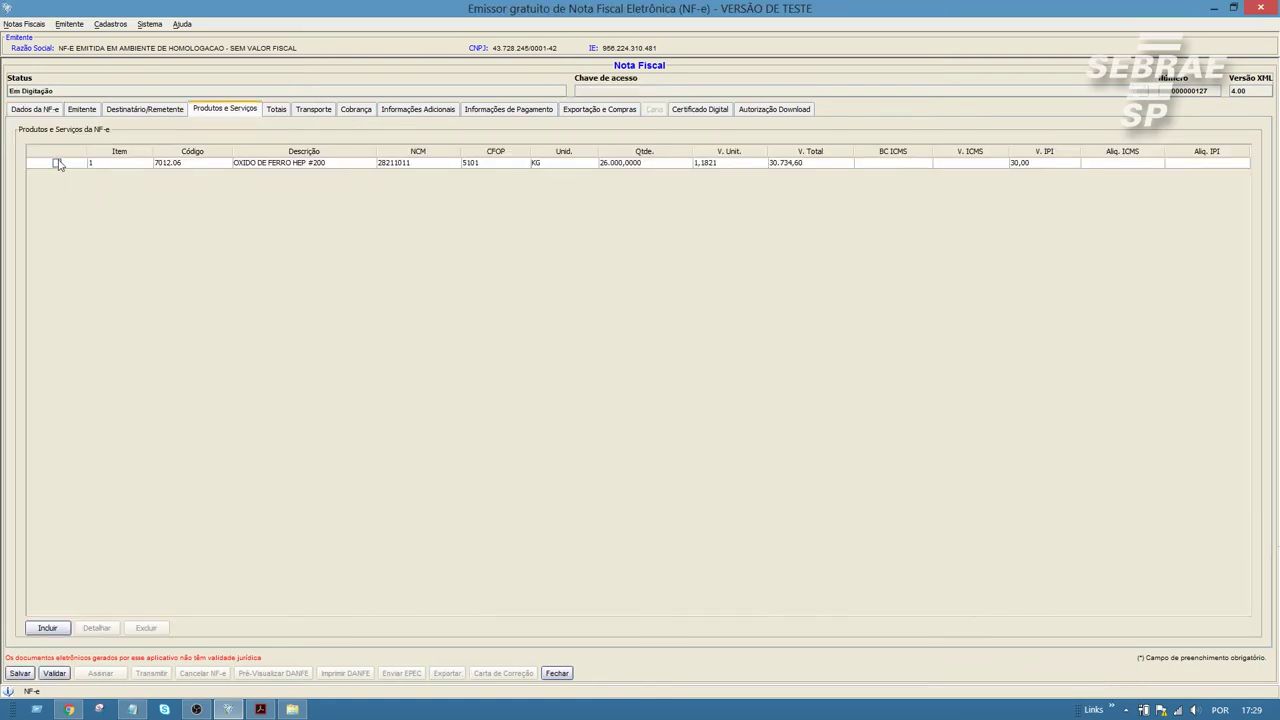
click(57, 163)
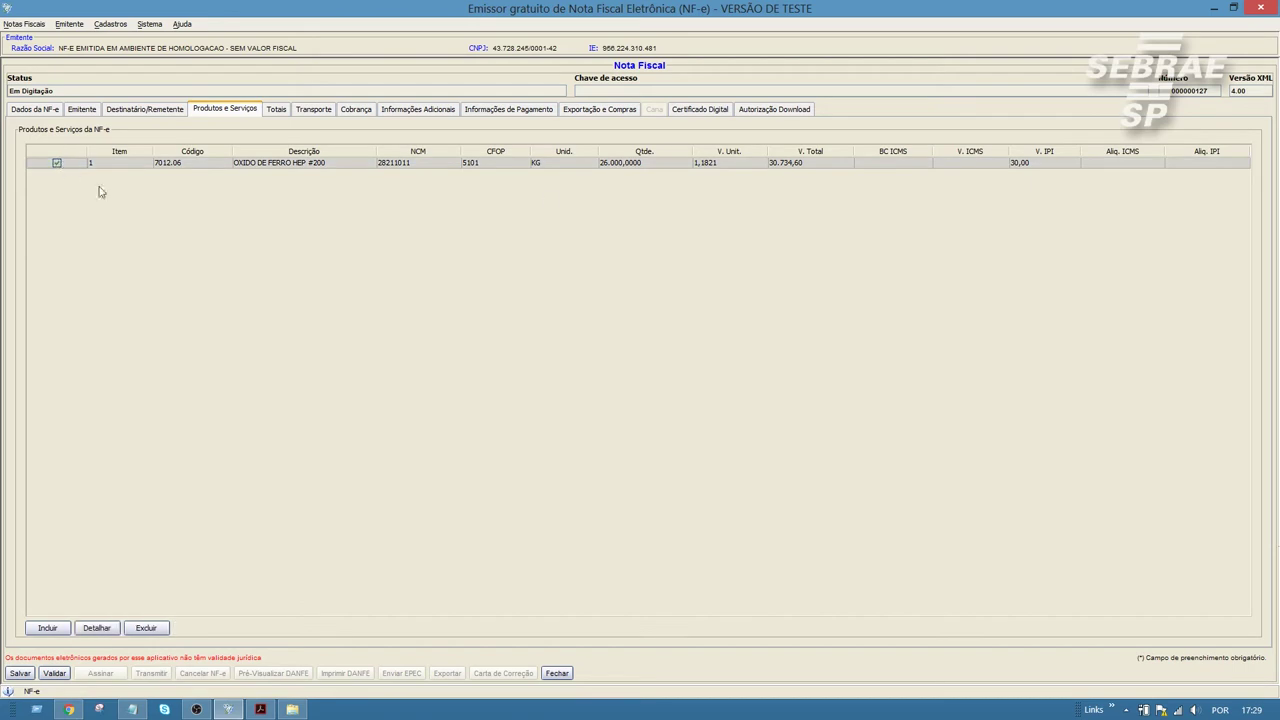
click(104, 631)
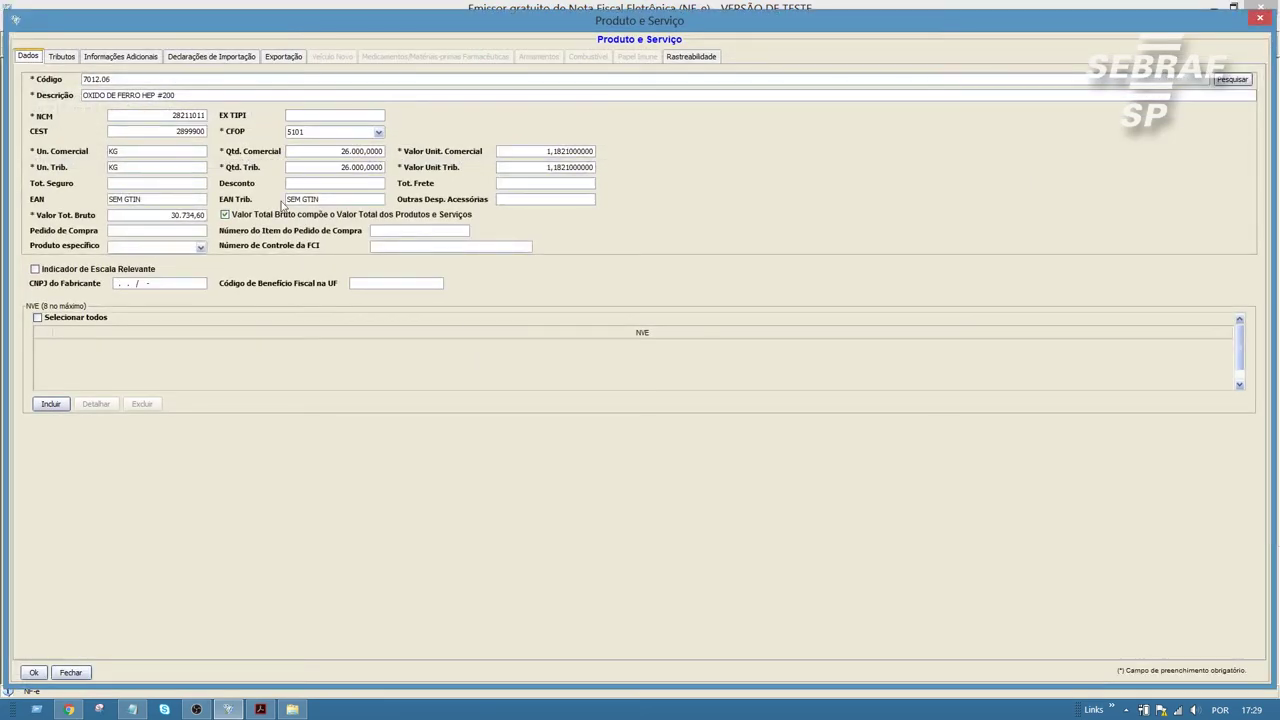
click(315, 132)
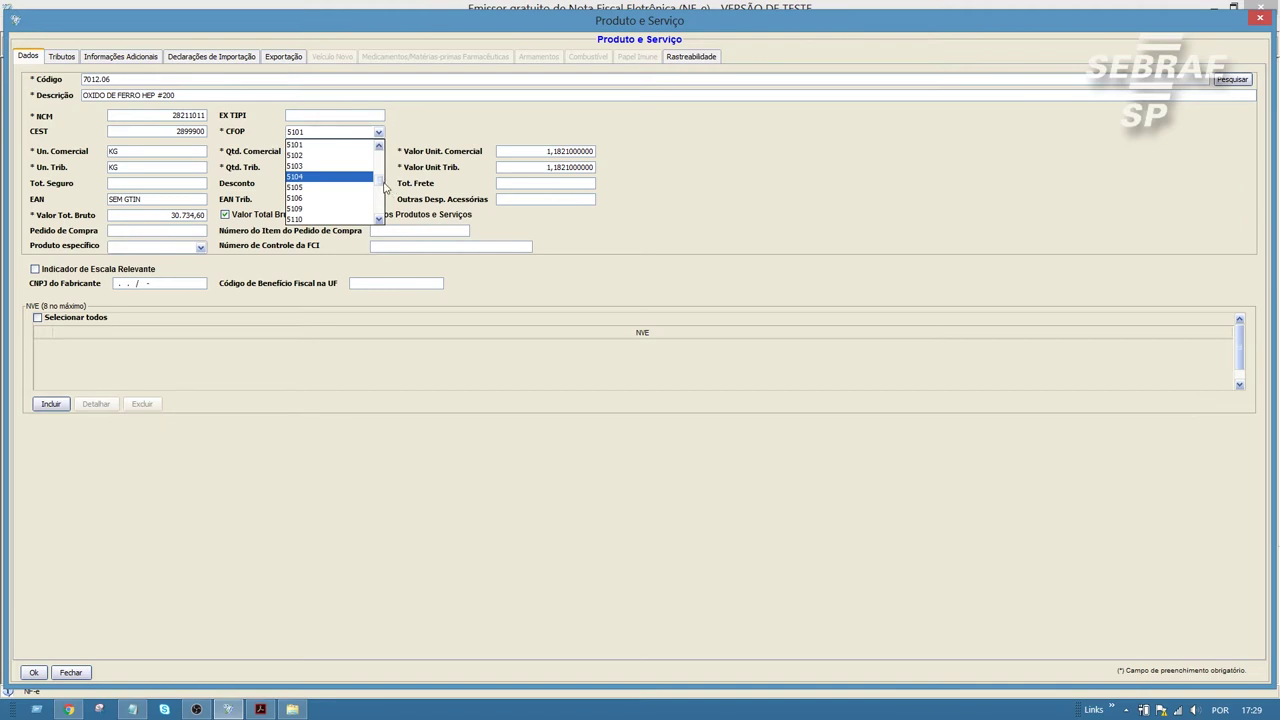
scroll(380, 177, down, 3)
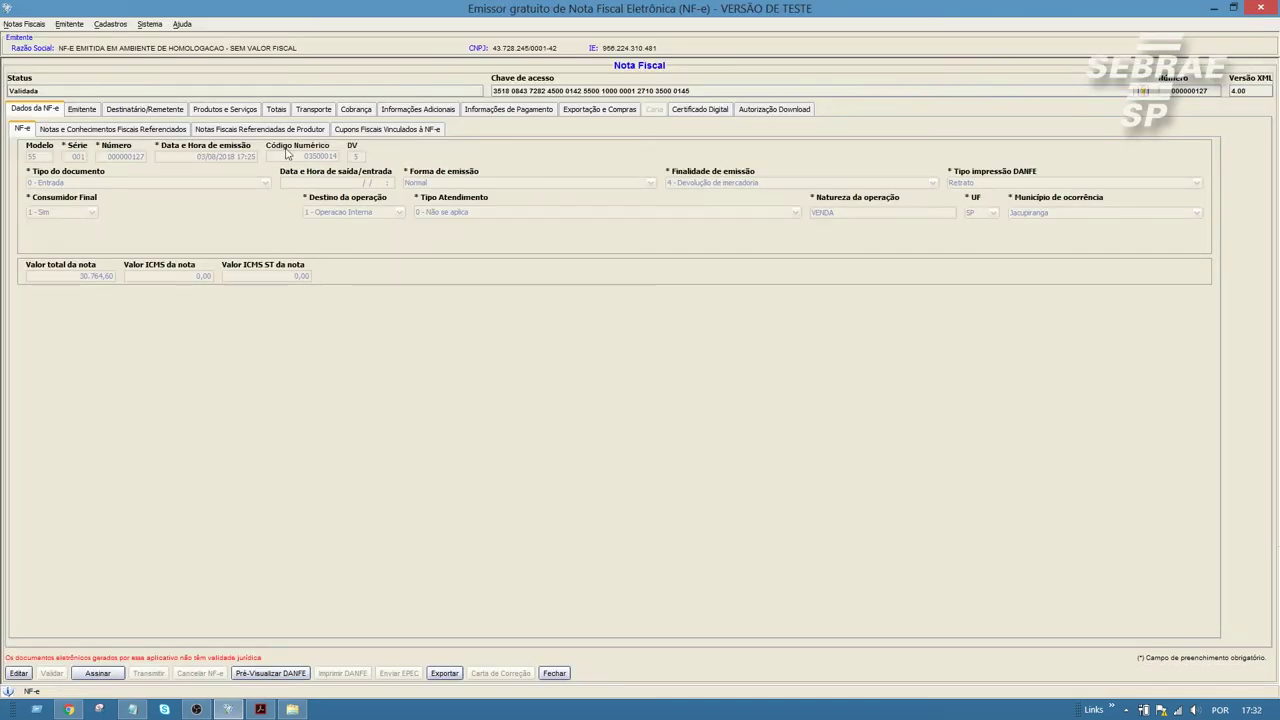
click(233, 110)
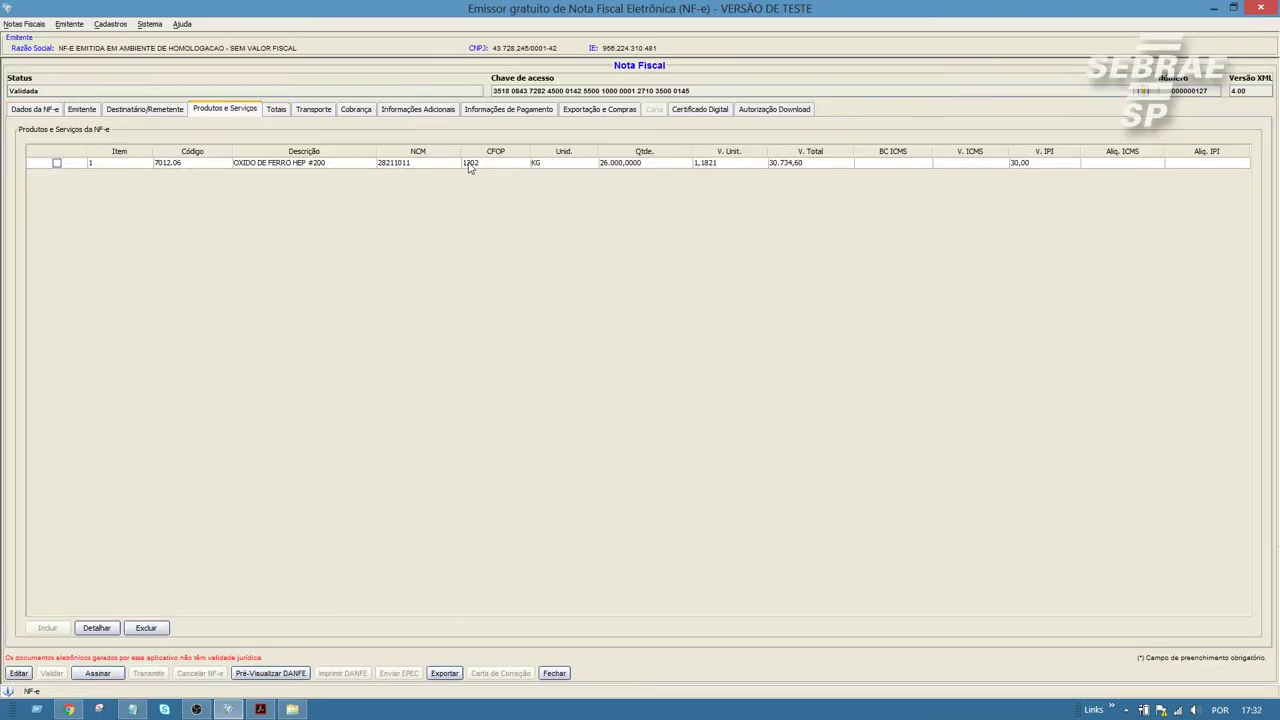
click(50, 110)
Step: Re-sign the note with the certificate and transmit it to SEFAZ again
click(97, 673)
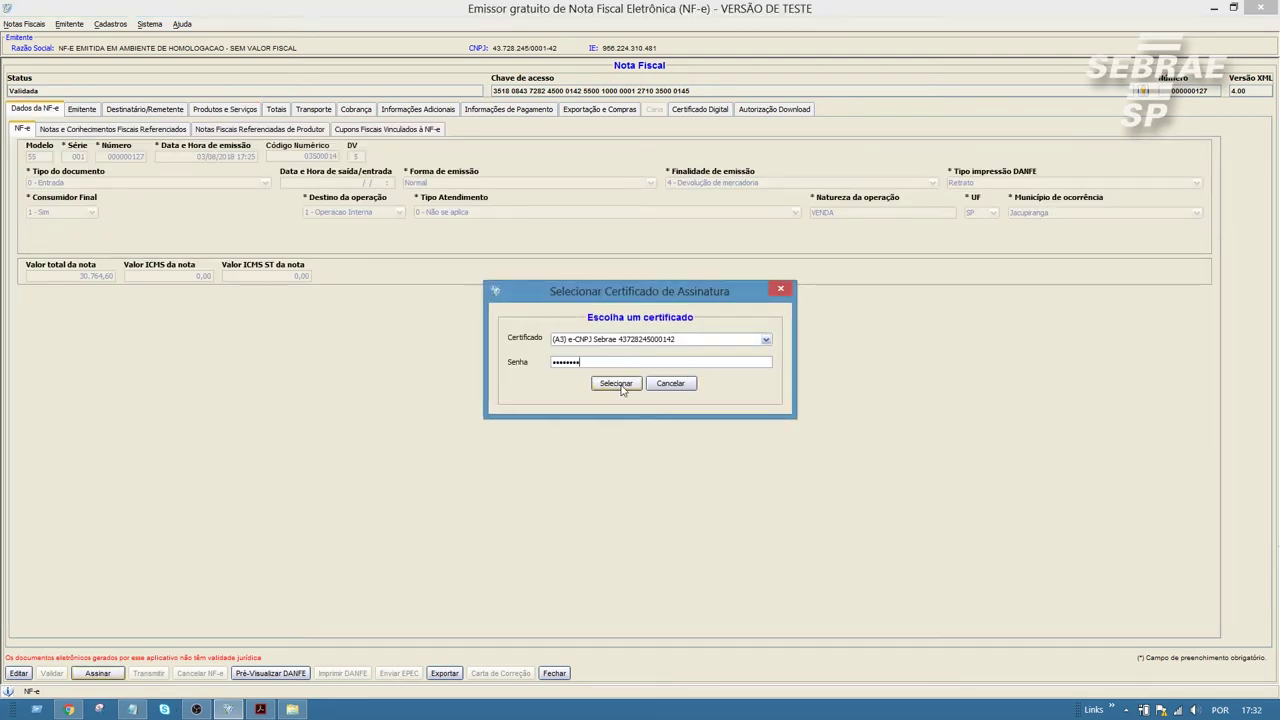
click(616, 384)
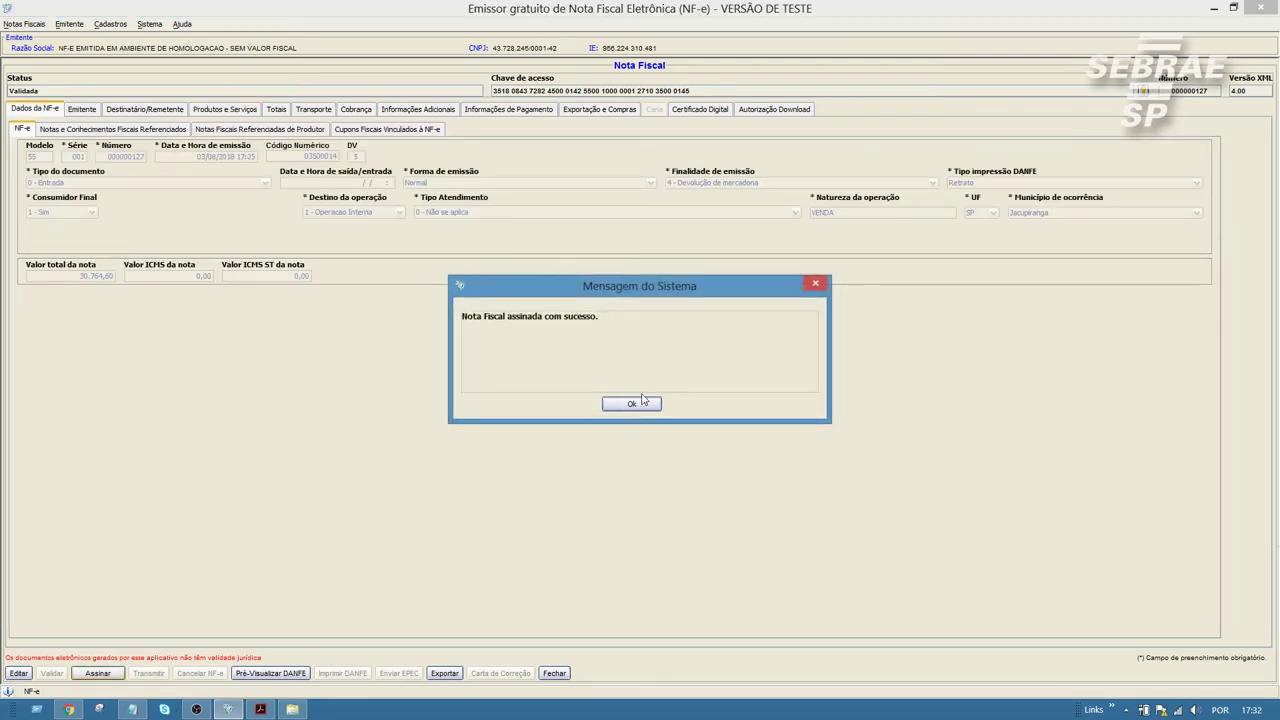
click(632, 403)
click(148, 673)
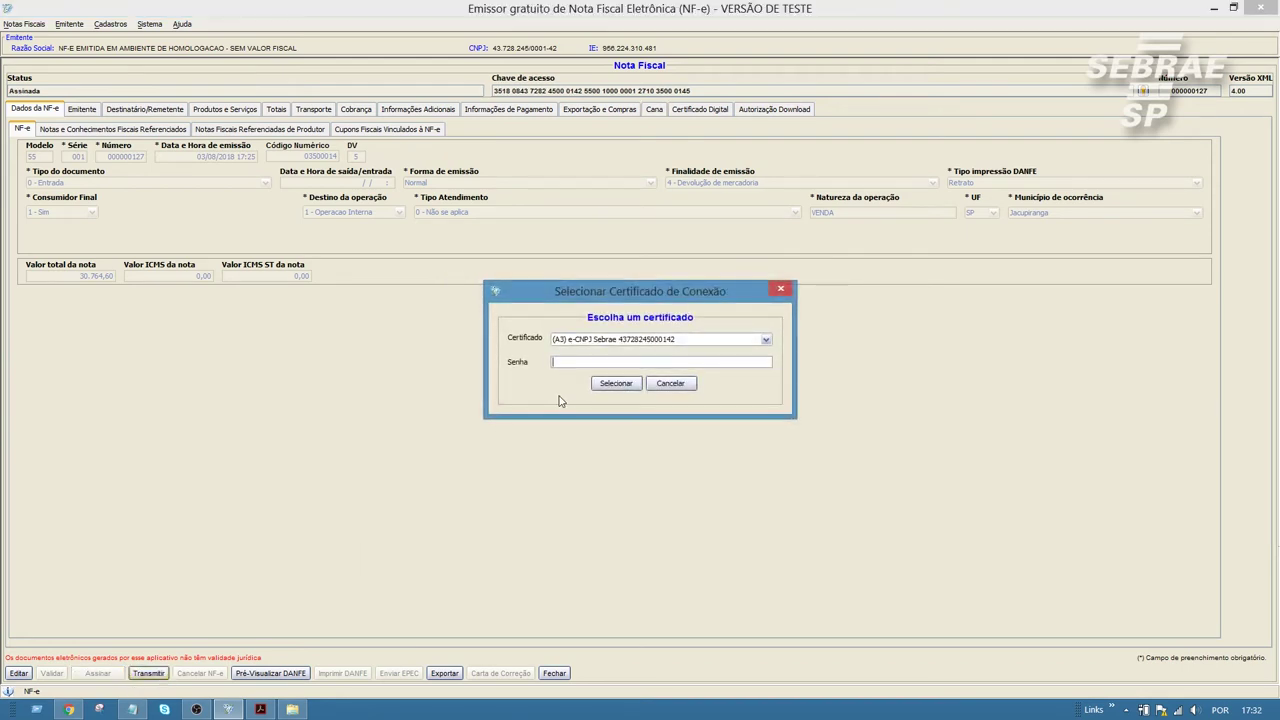
click(612, 387)
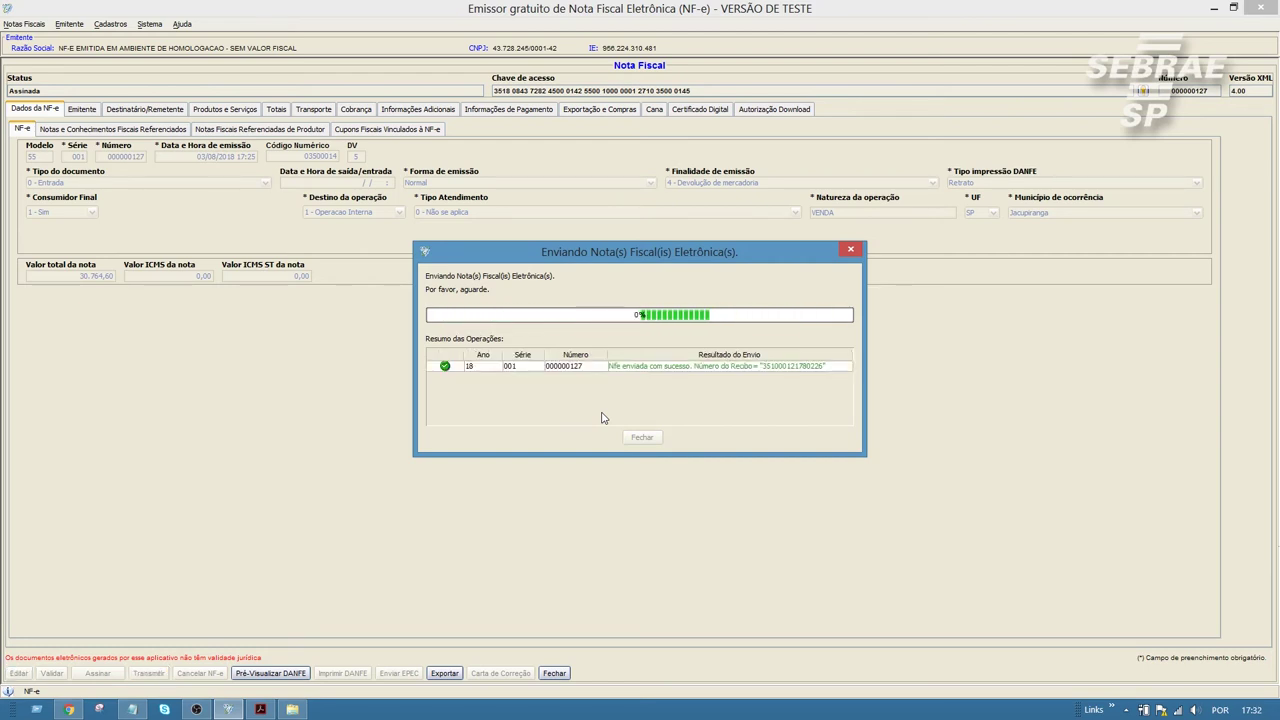
click(648, 406)
click(645, 437)
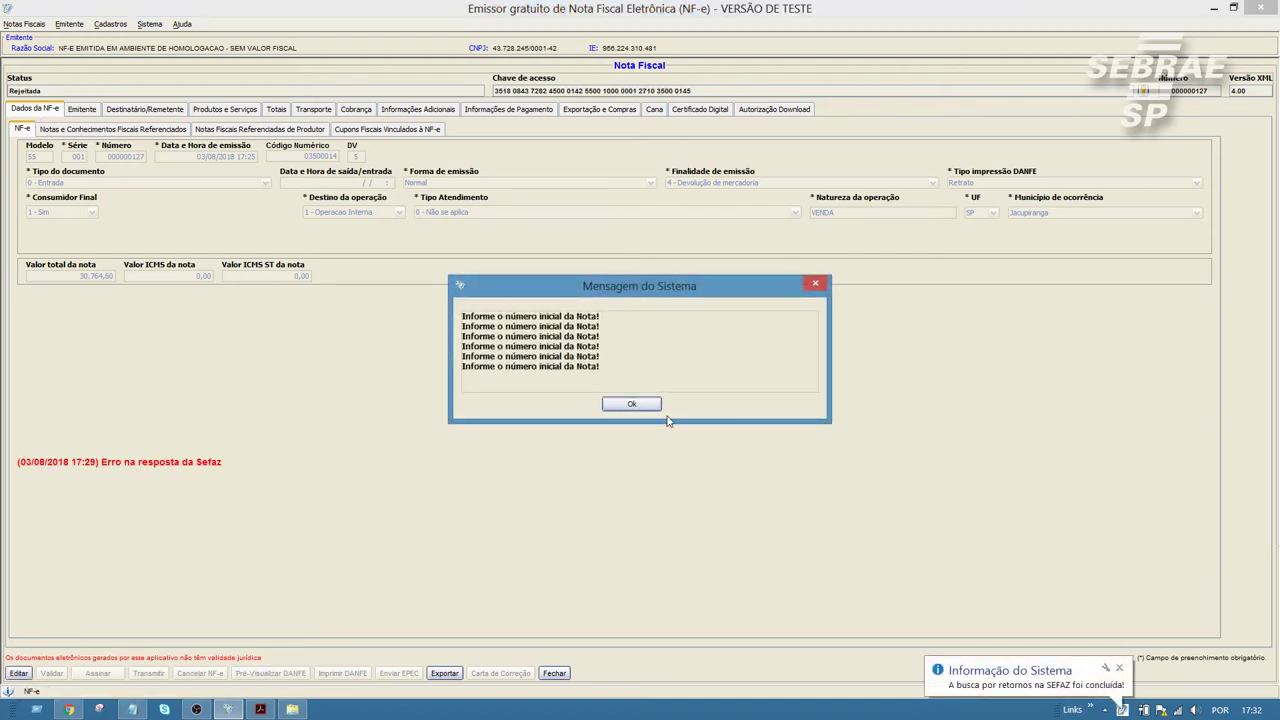
Step: Go to Informações de Pagamento and return the rejected note to Em Digitação
click(649, 406)
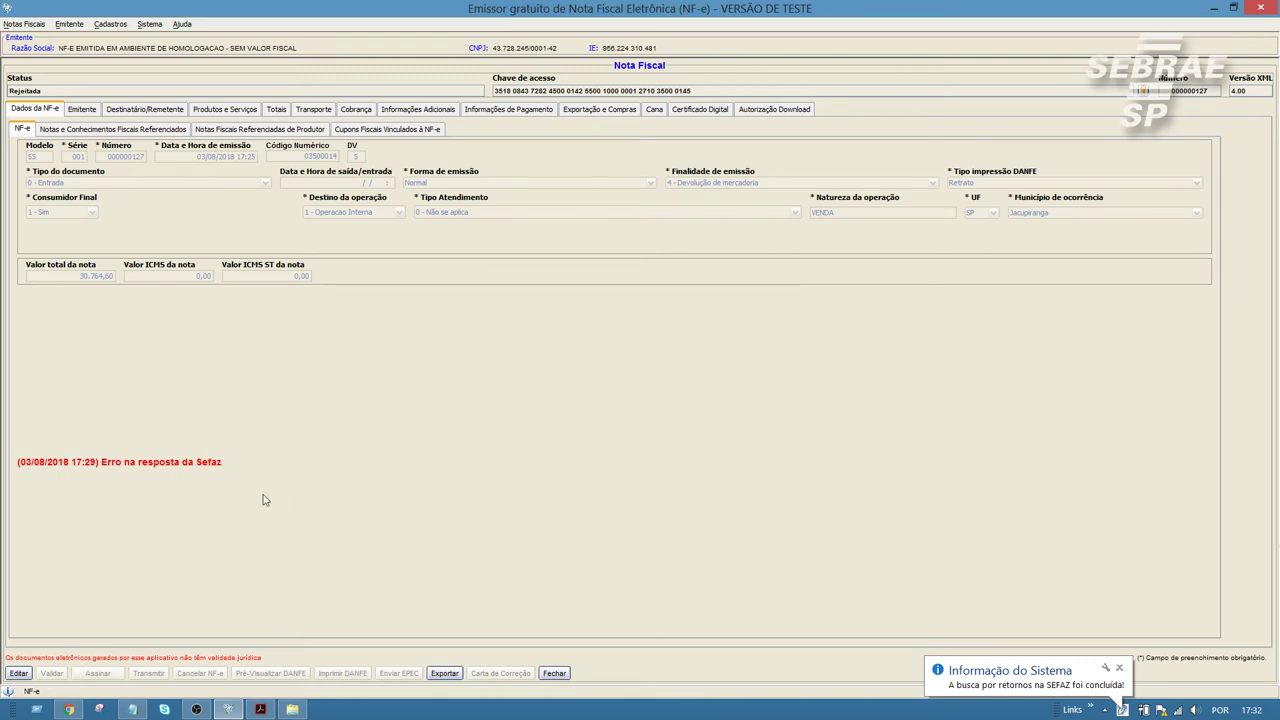
click(508, 109)
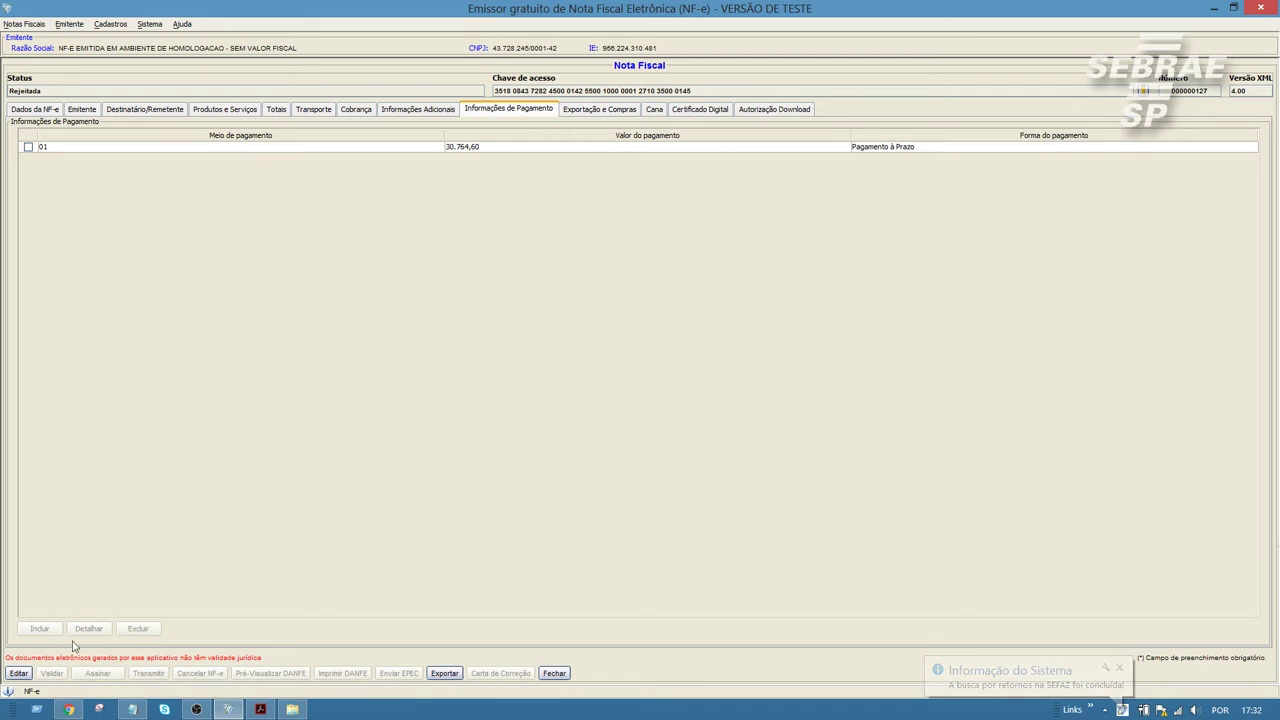
click(19, 673)
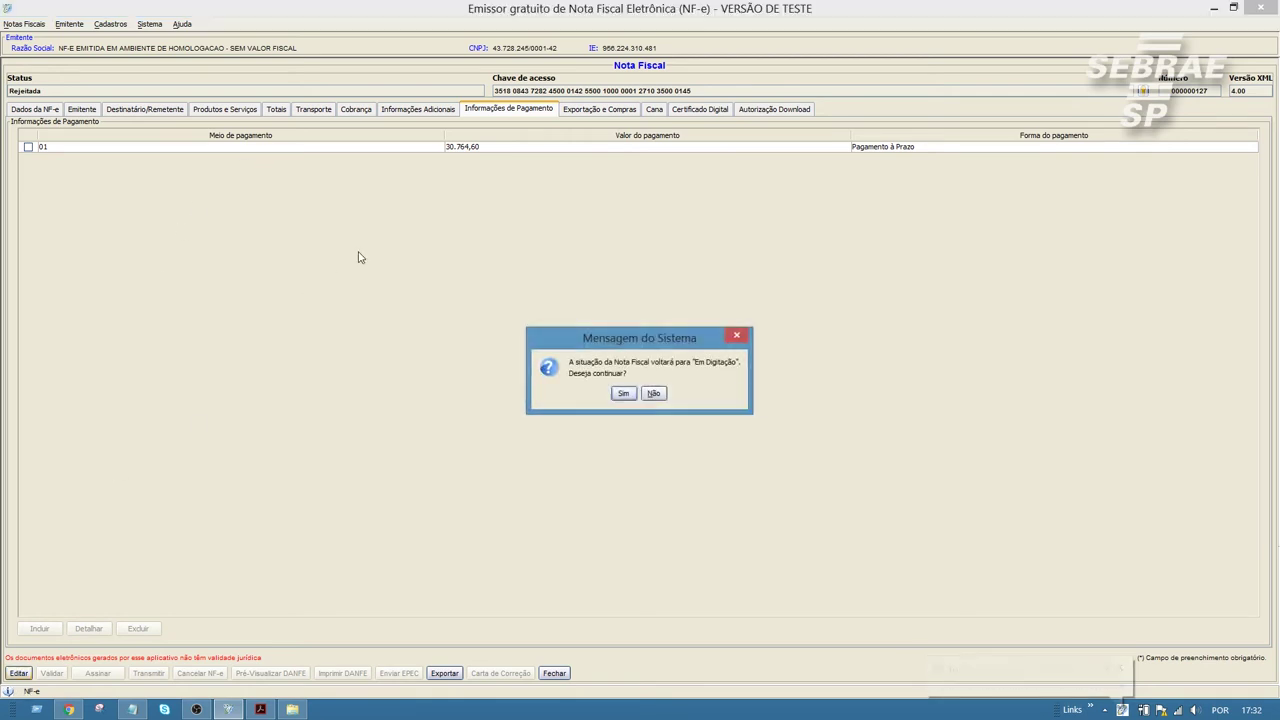
click(623, 394)
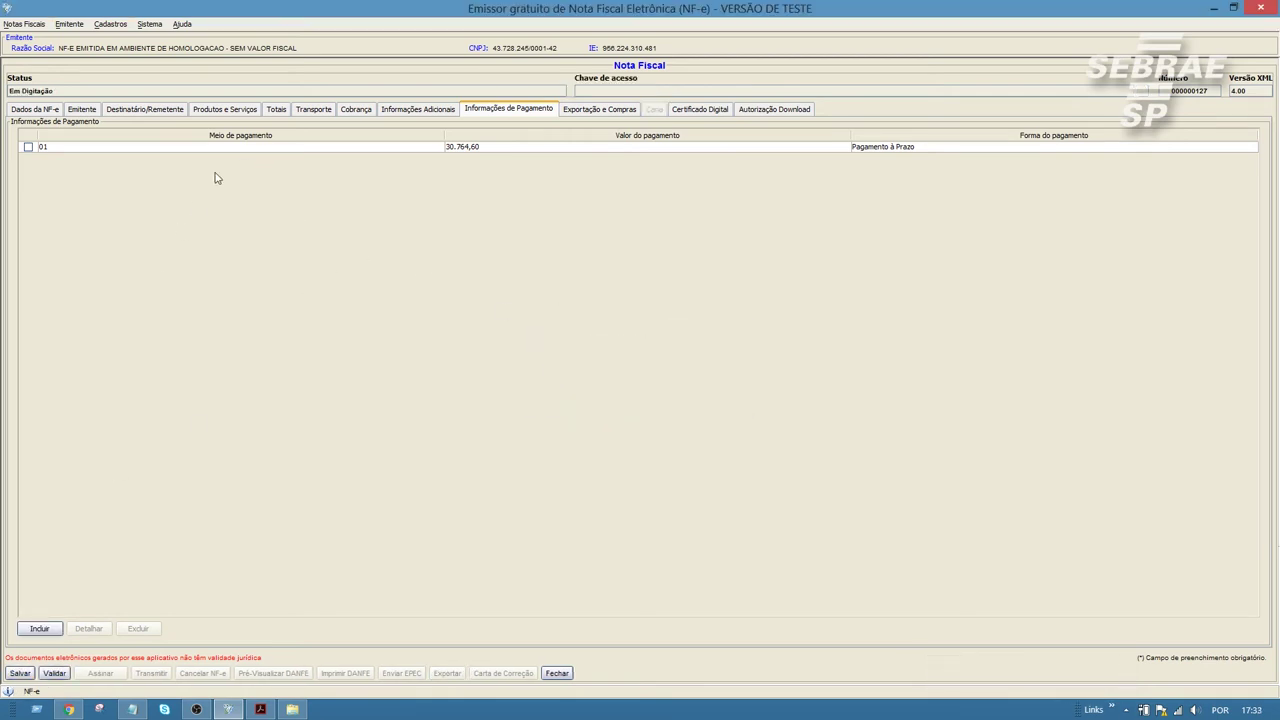
Step: Change payment row 01 to 90 - Sem Pagamento with value 0,00 and a blank indicator
click(28, 147)
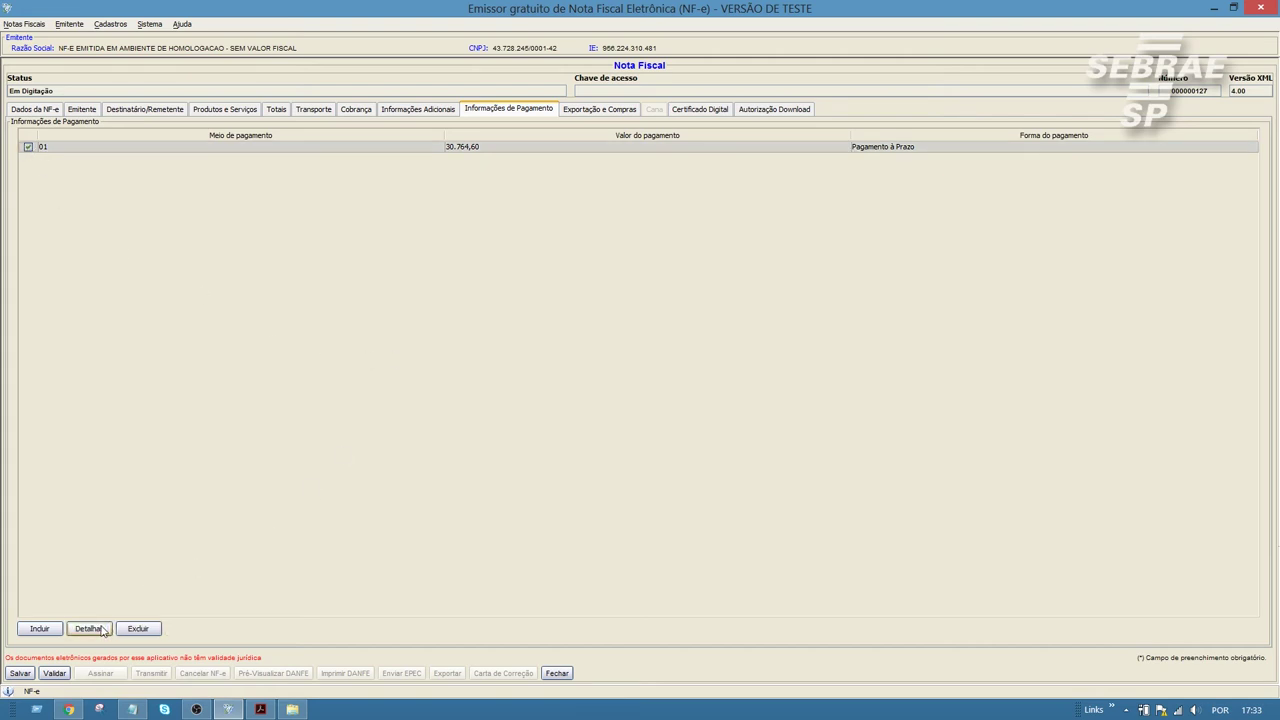
click(101, 629)
click(478, 352)
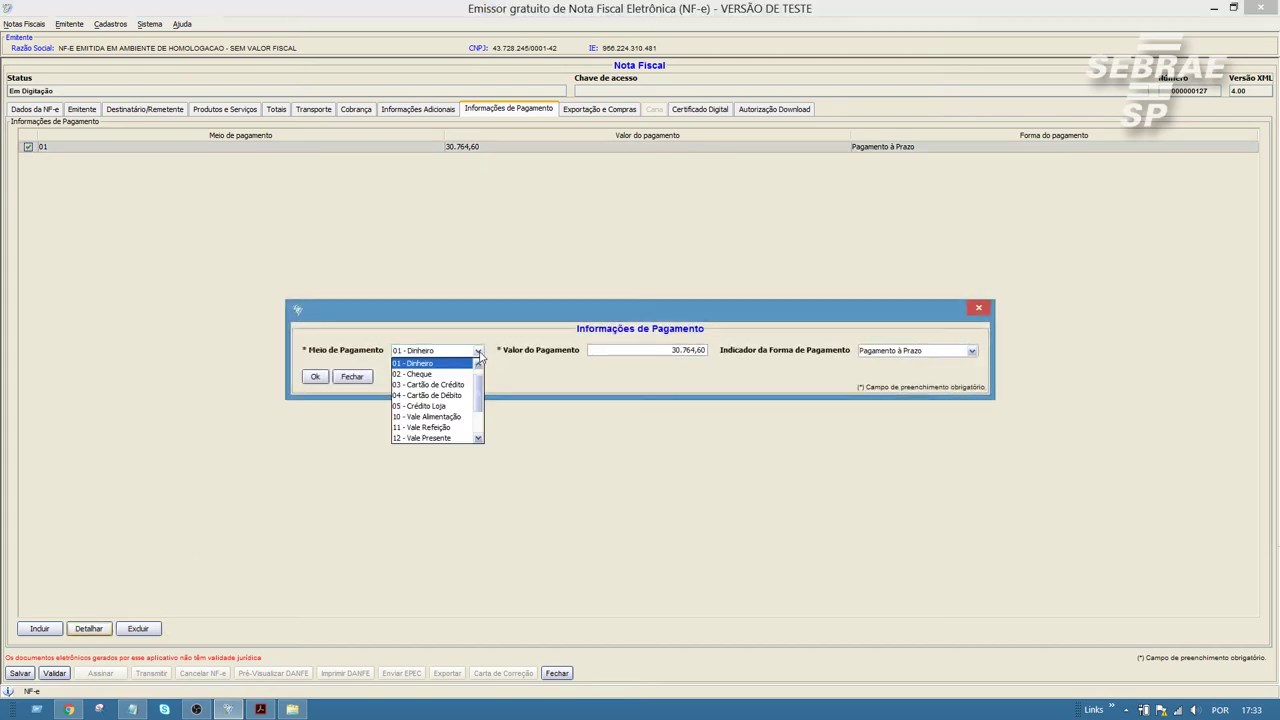
scroll(480, 410, down, 3)
click(436, 434)
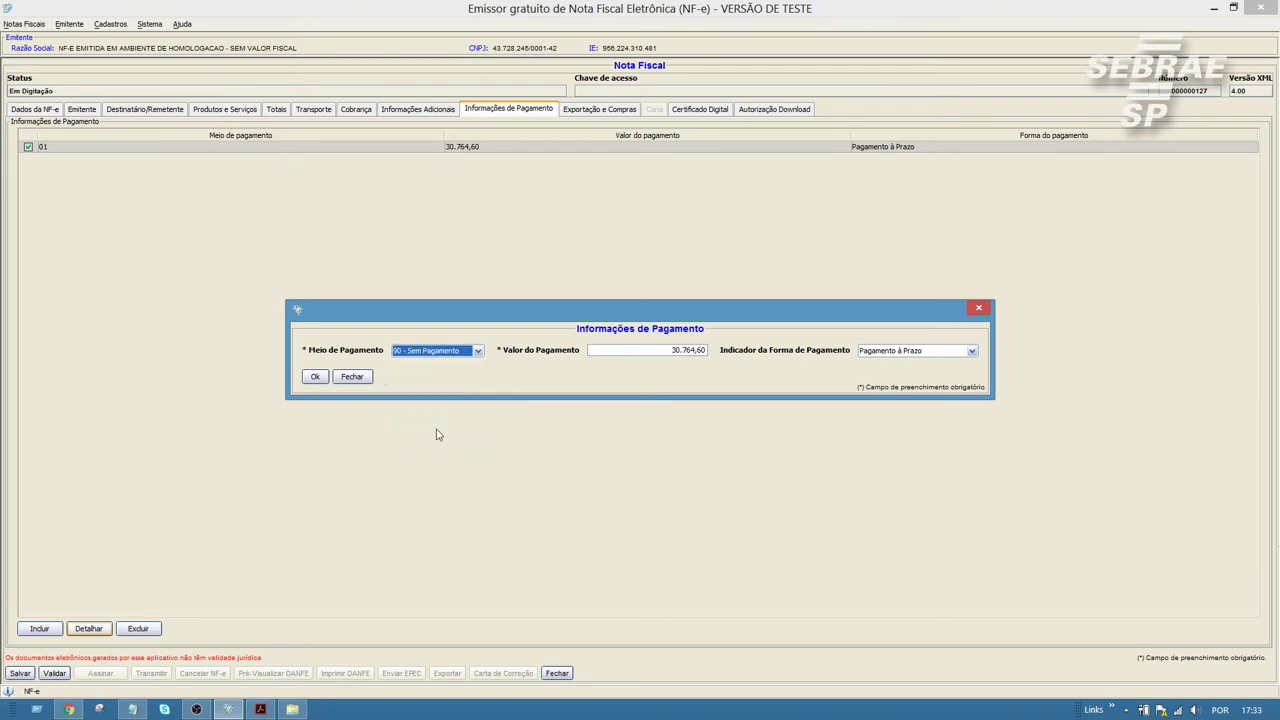
click(657, 352)
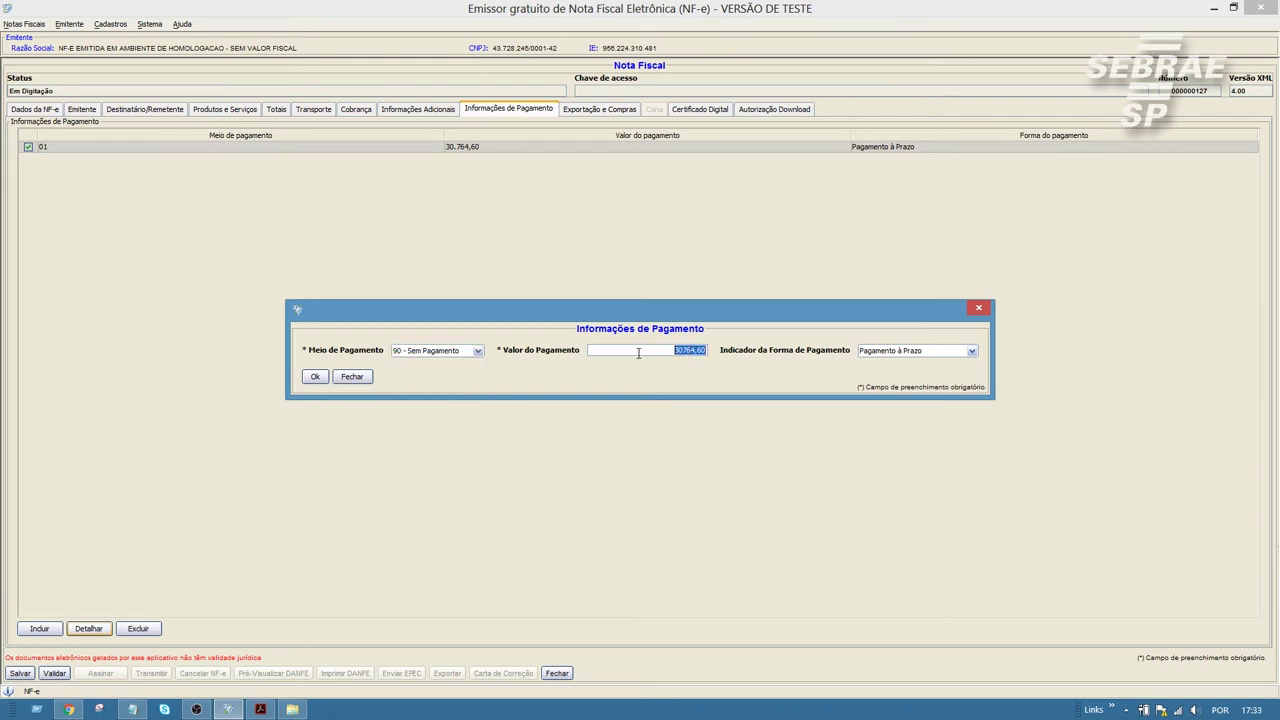
text(0)
key(Tab)
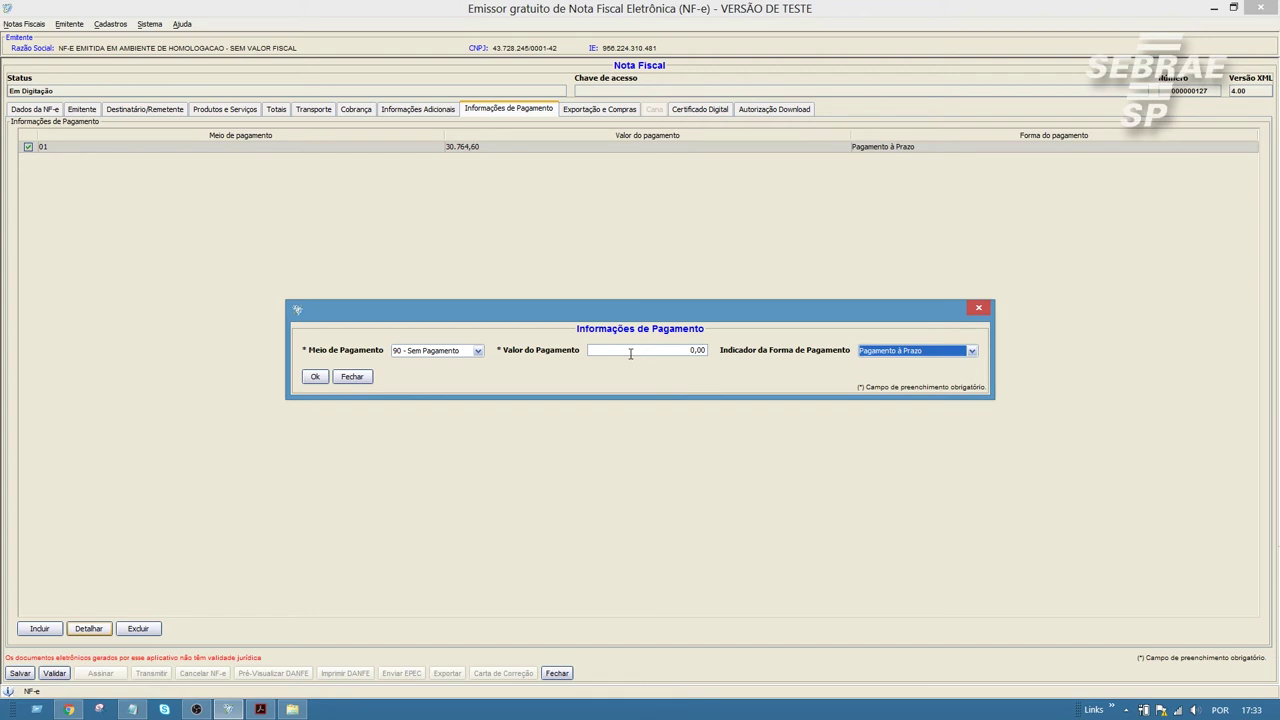
key(alt+Down)
key(Up)
key(Up)
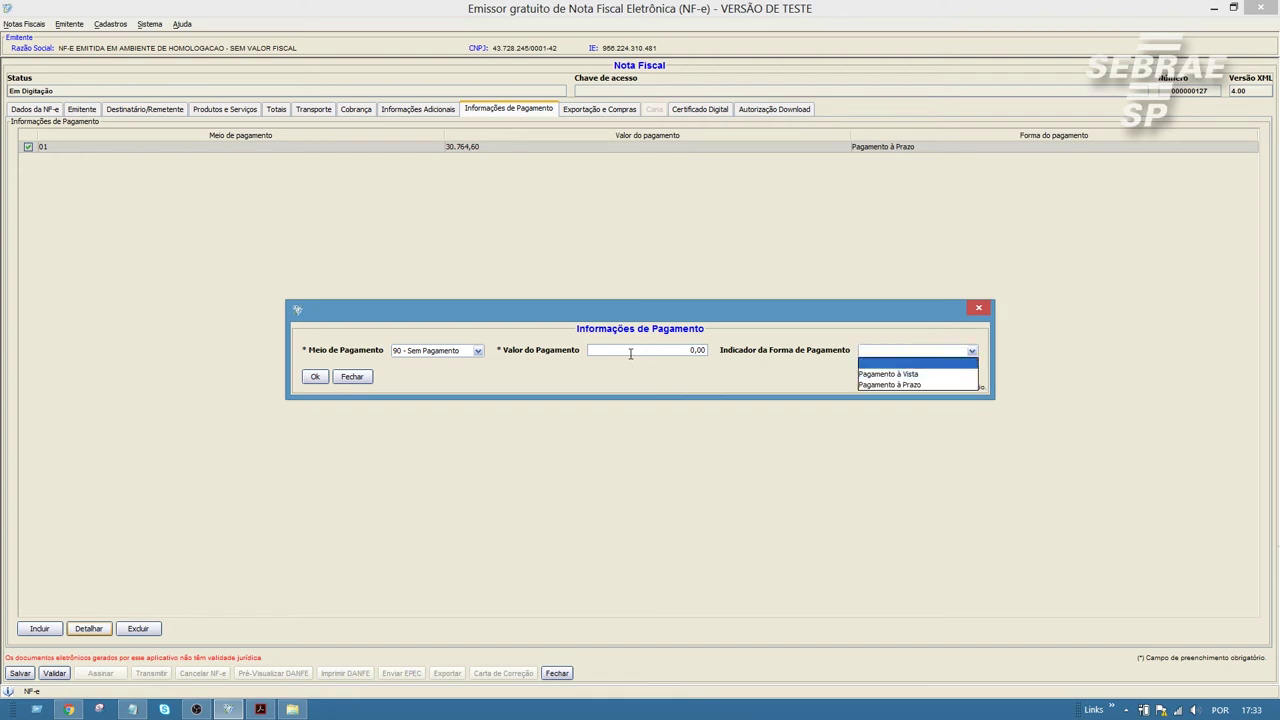
key(Return)
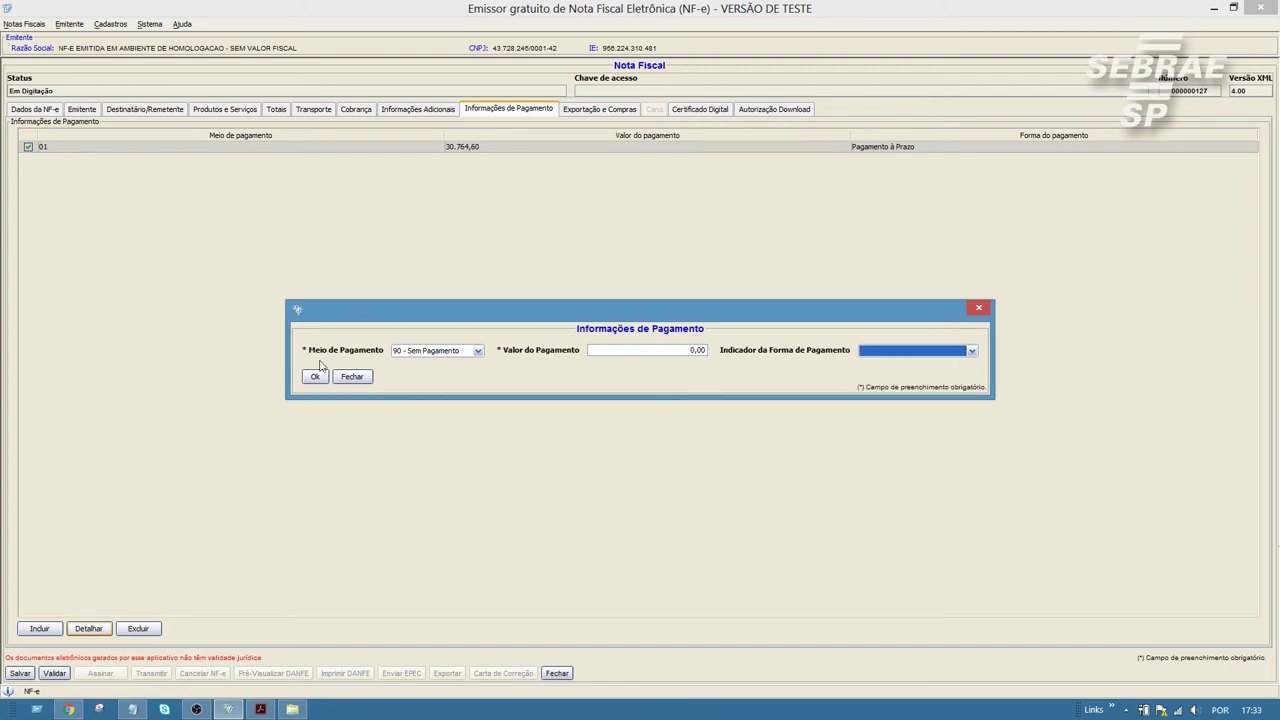
click(315, 376)
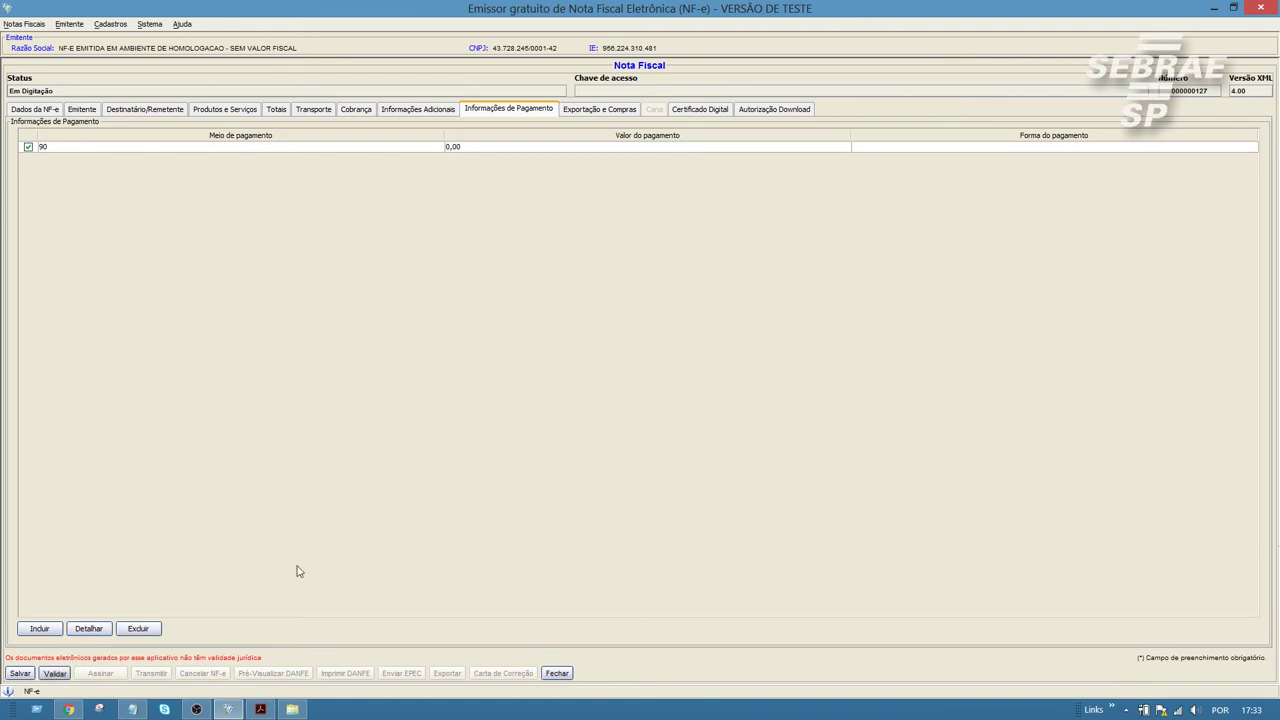
Step: Validate note 000000127 and sign it using the certificate password
click(631, 403)
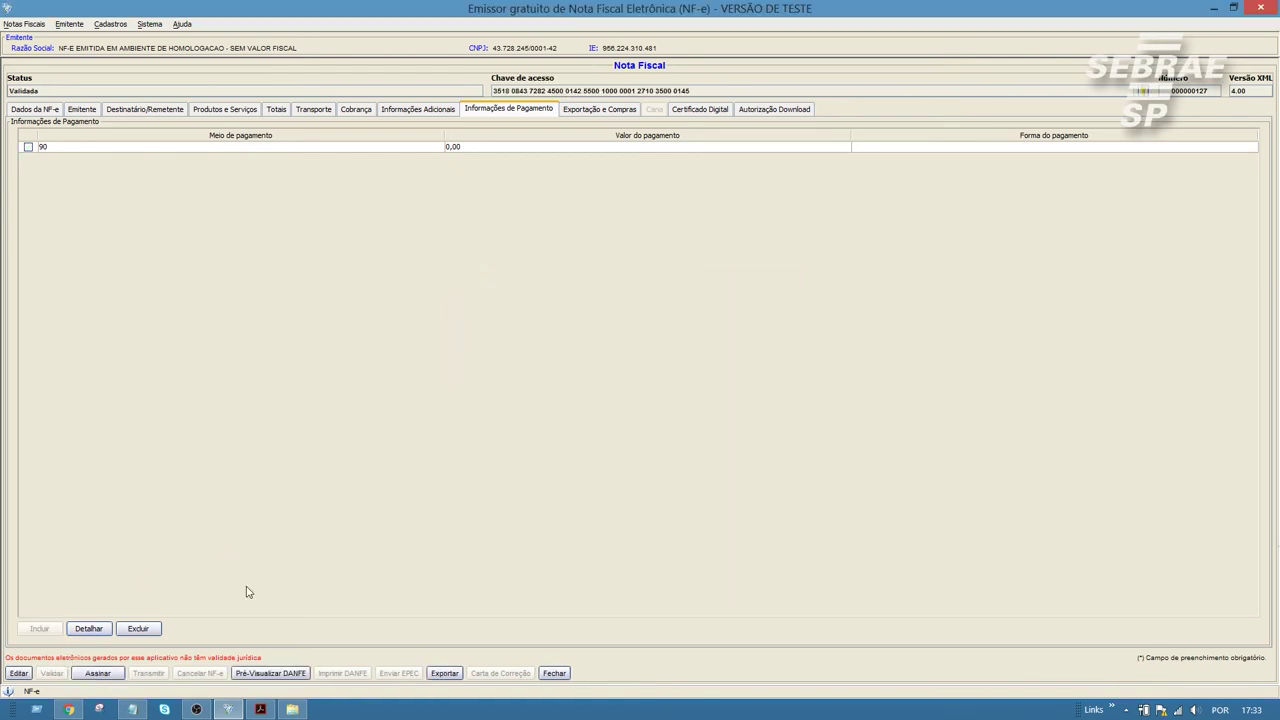
click(97, 673)
text(********)
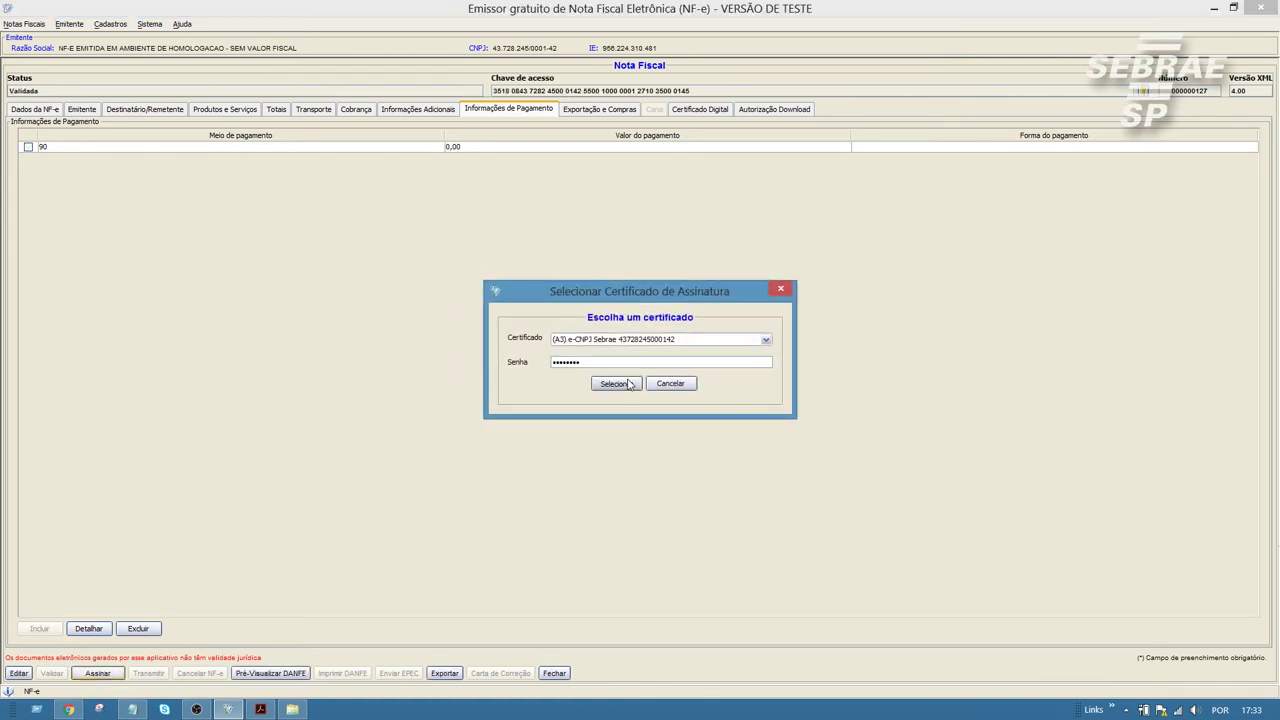
click(614, 383)
key(Return)
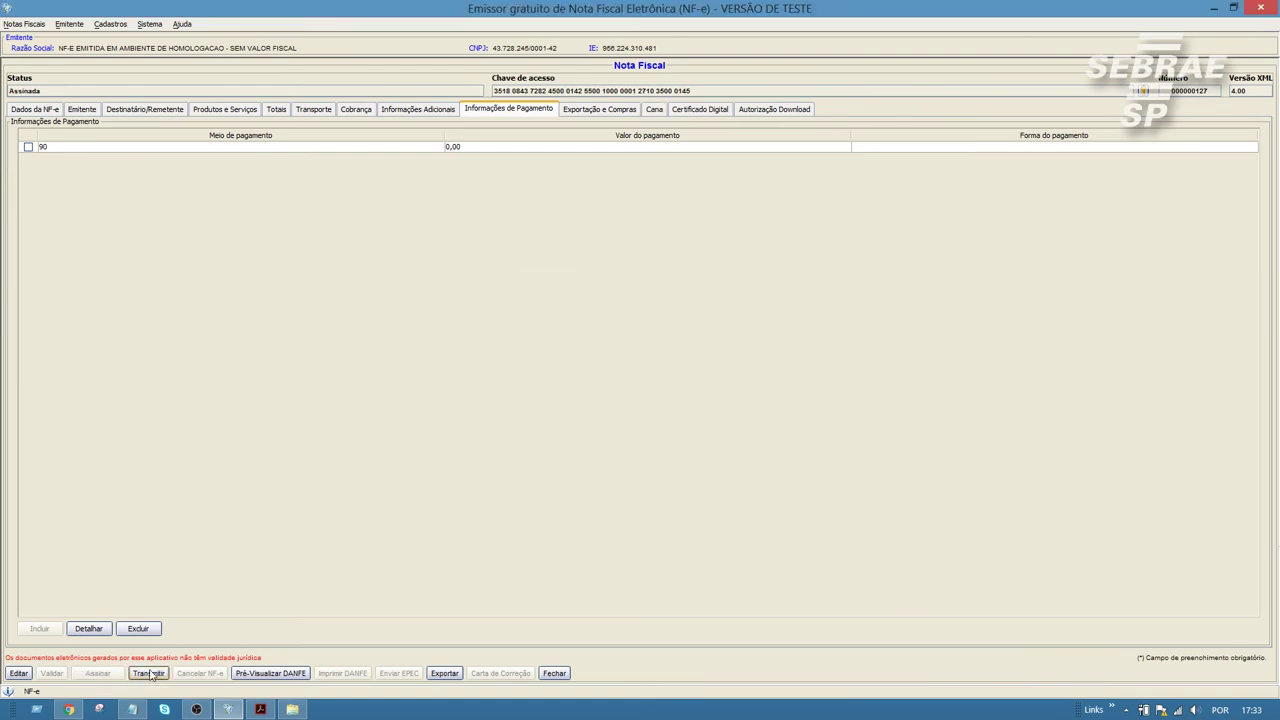
Step: Transmit the signed note to SEFAZ with the connection certificate, getting it Autorizada
click(148, 673)
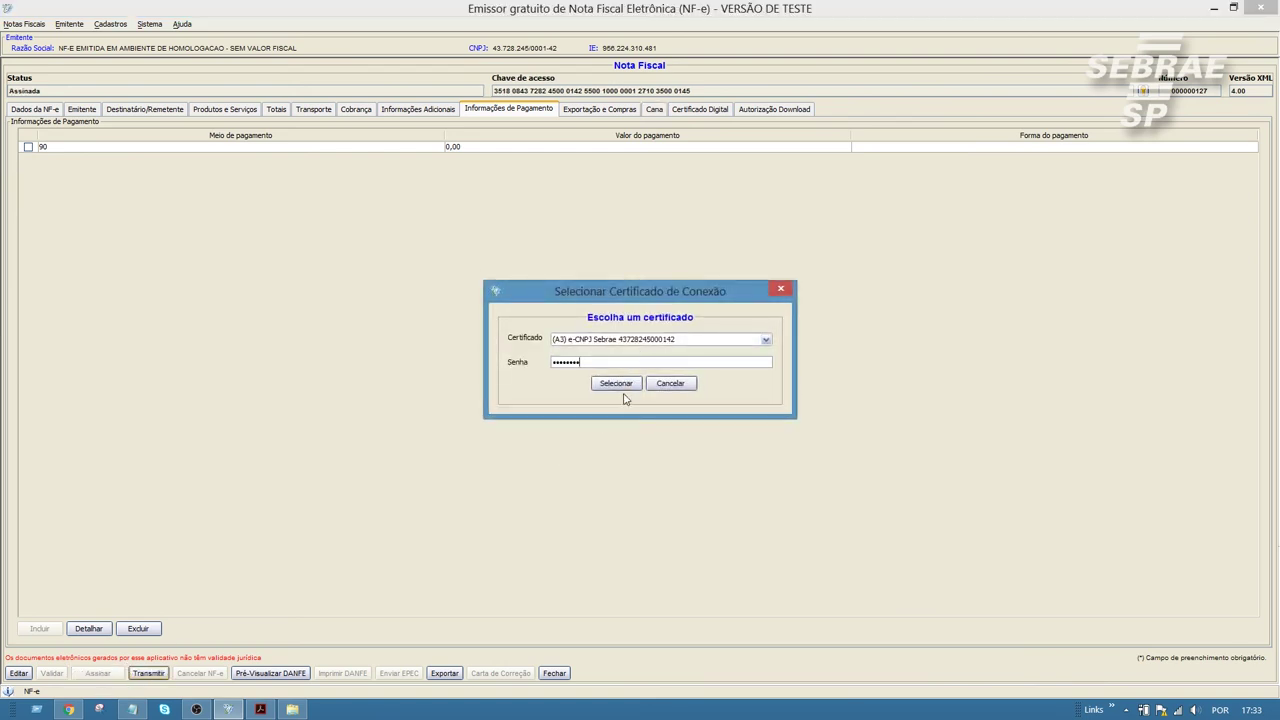
click(632, 386)
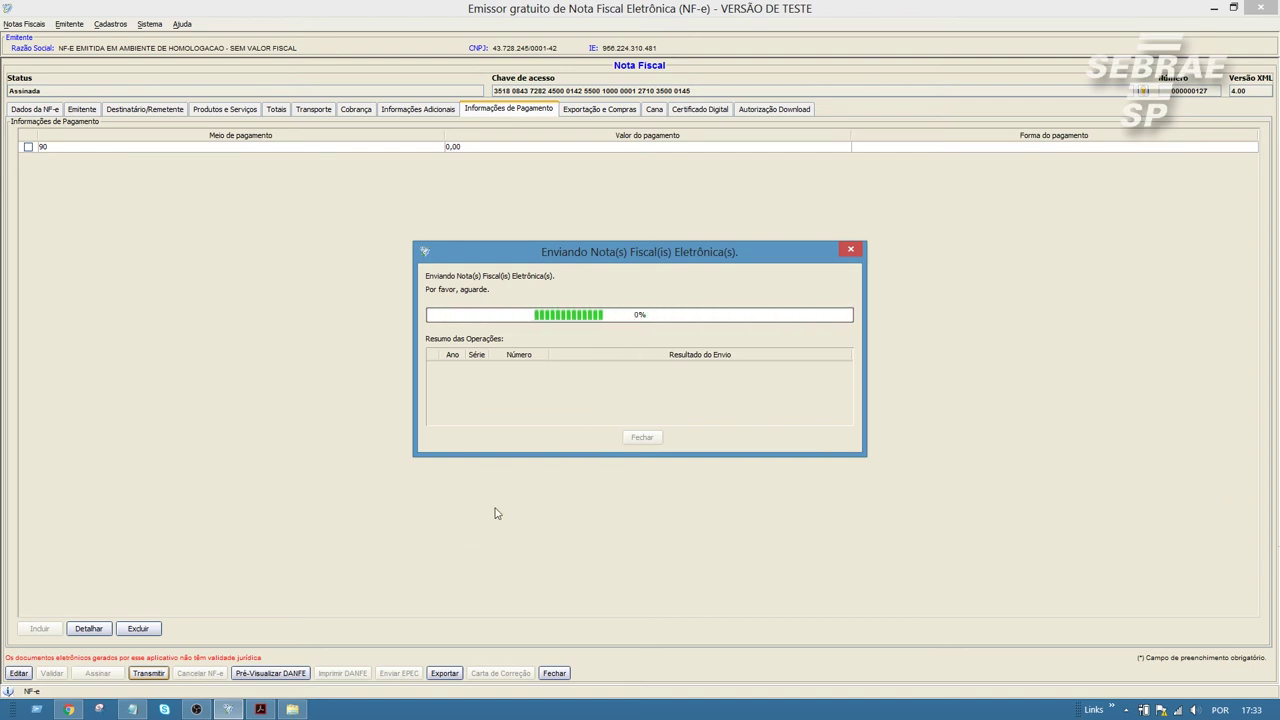
click(651, 409)
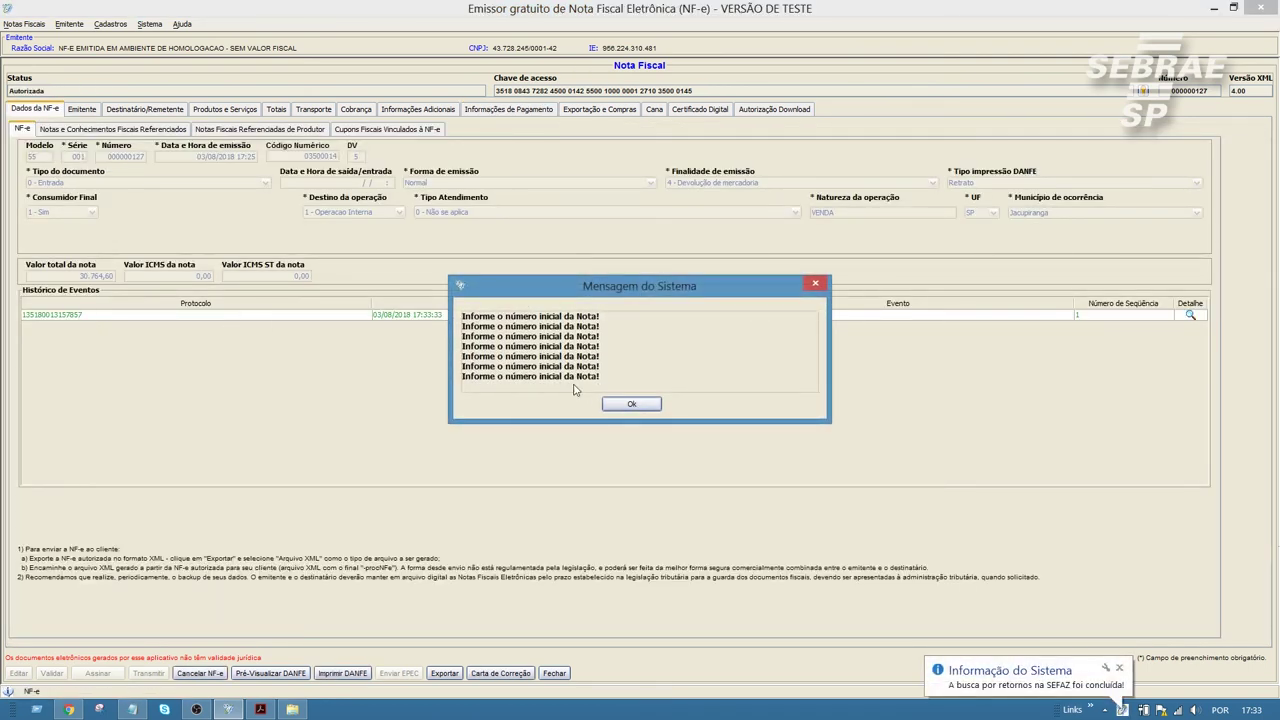
click(617, 405)
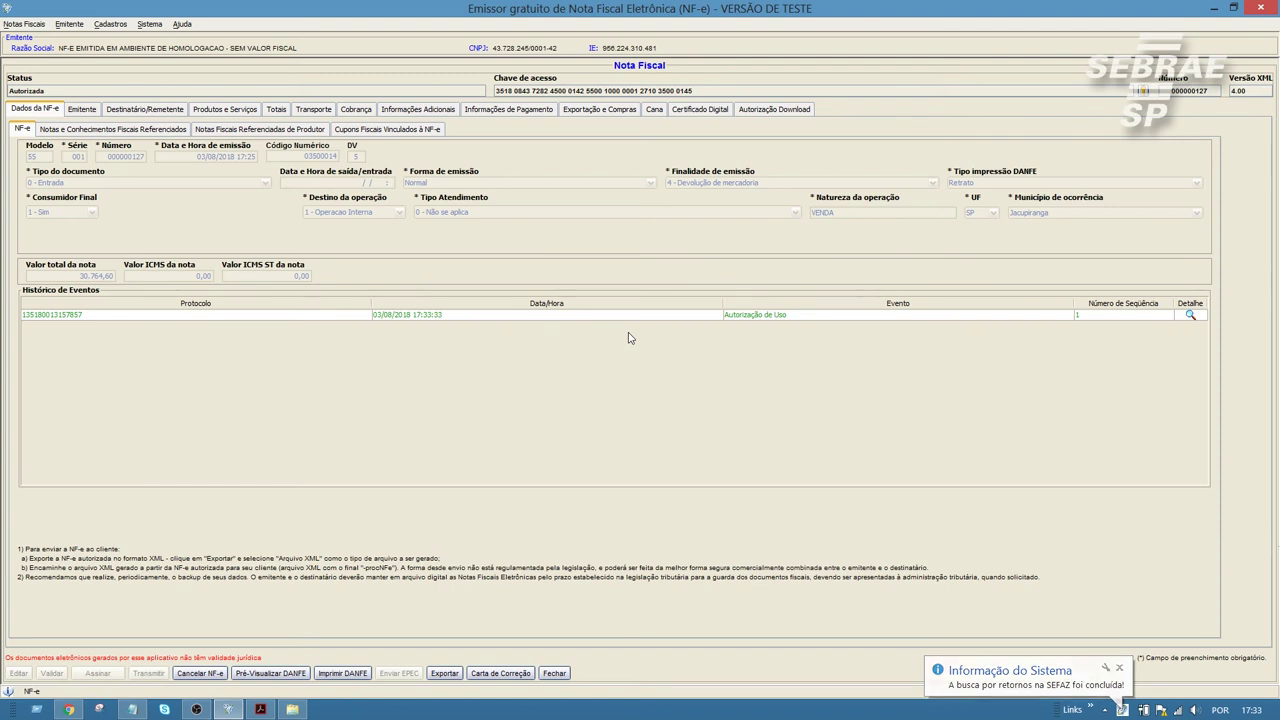
Step: Review the payment row 90 / 0,00, then close the note to return to Gerenciamento de Notas
click(581, 111)
click(537, 111)
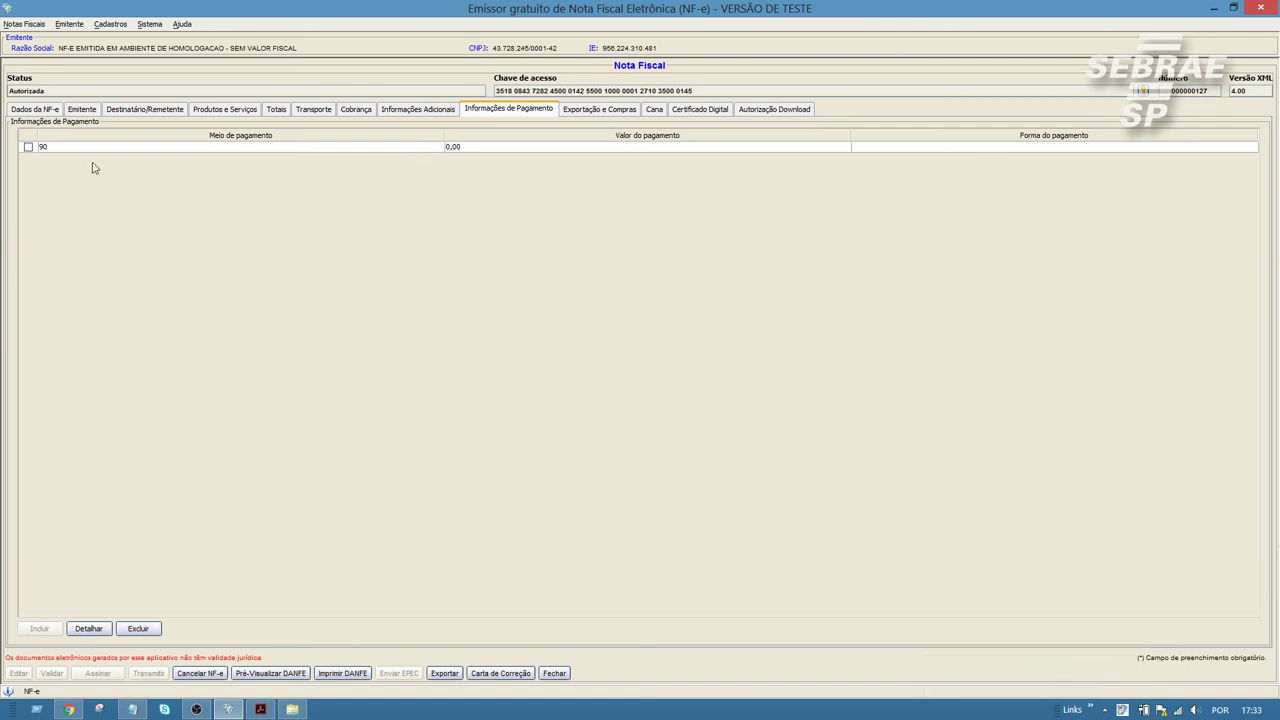
click(30, 149)
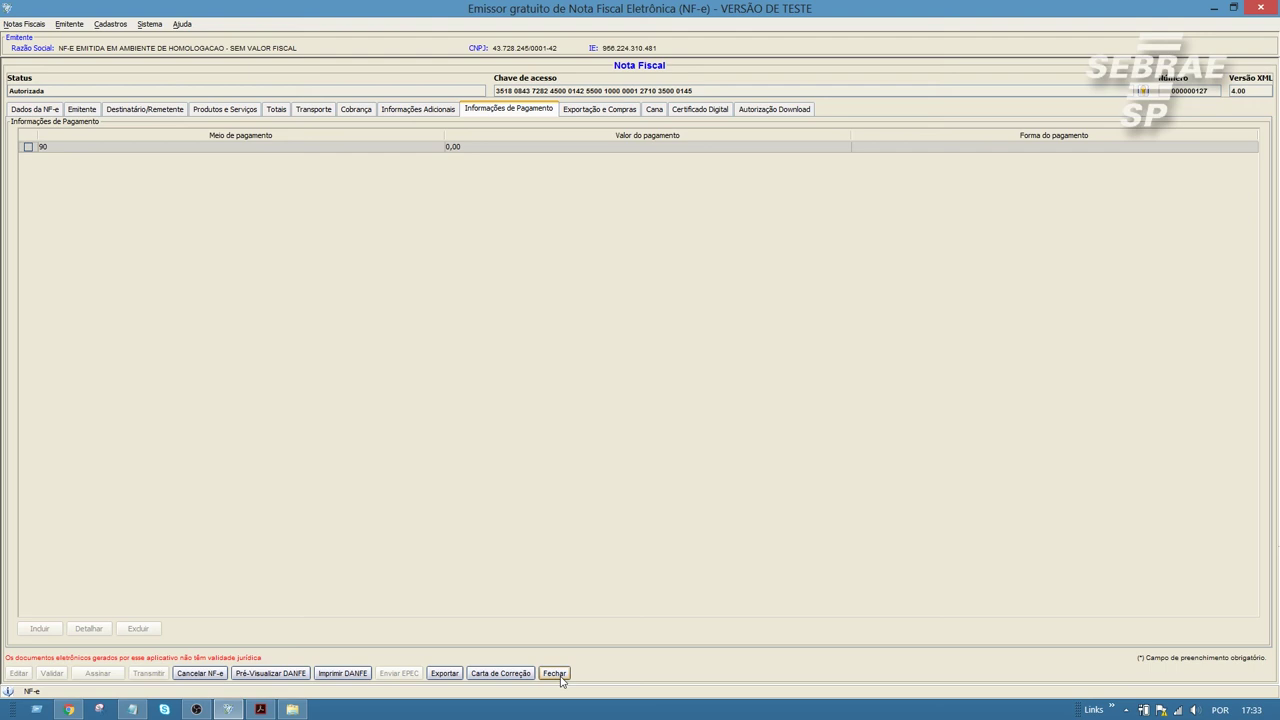
click(555, 673)
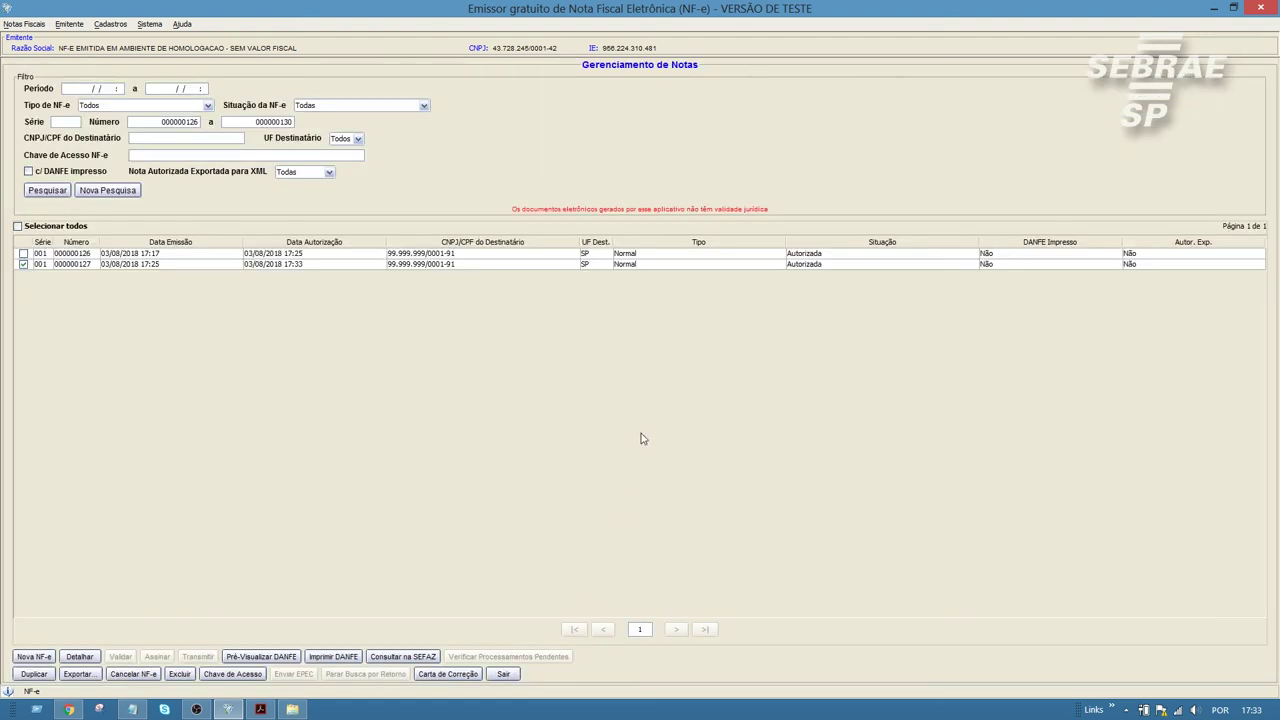